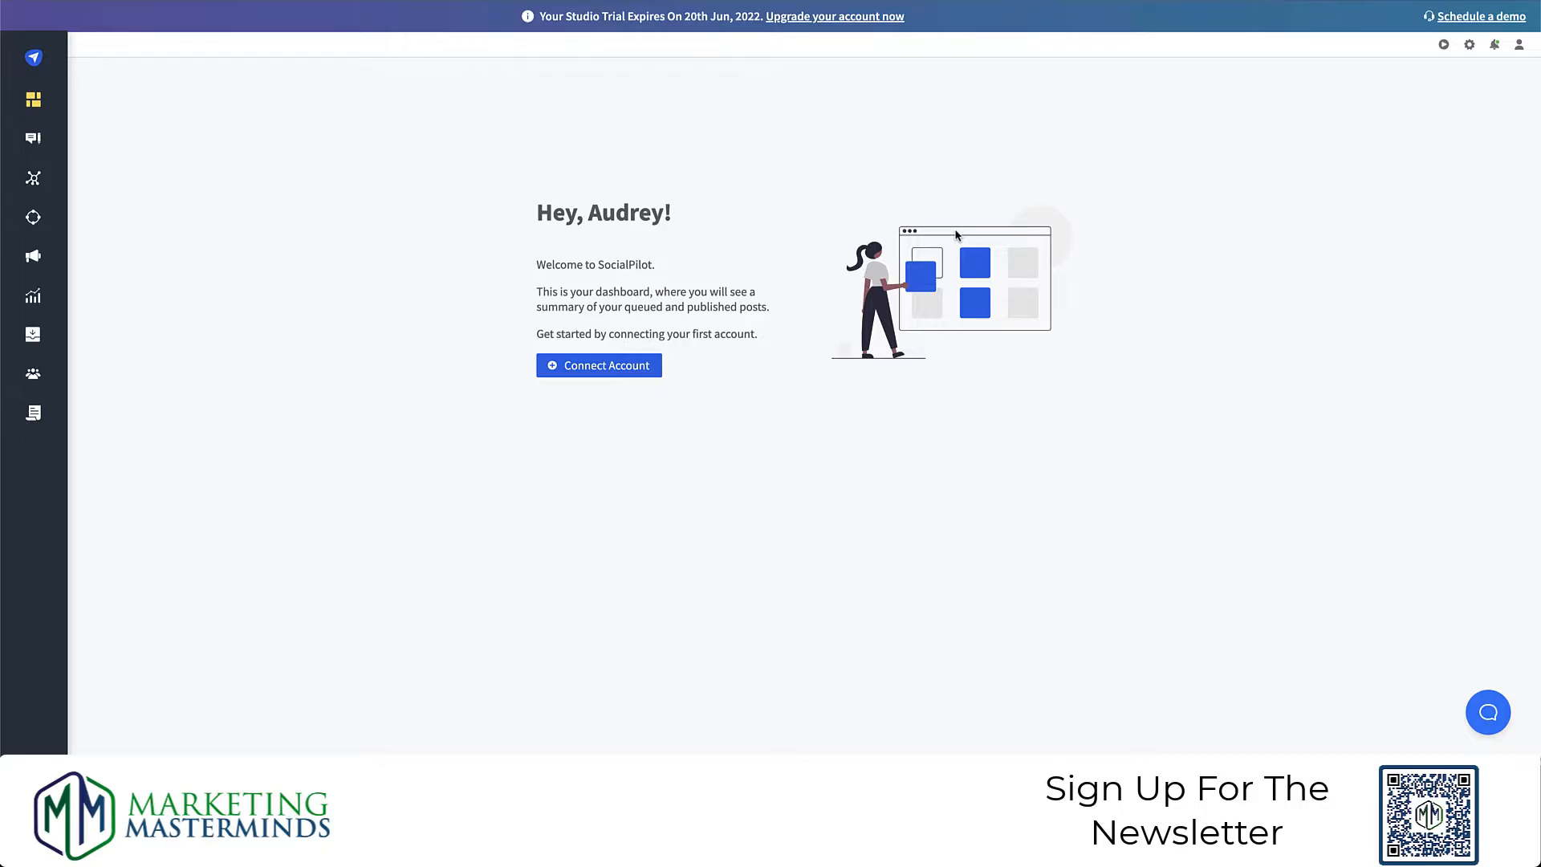
- Connect the Inkyma Google My Business location, authorising access through the matching Google account
click(604, 367)
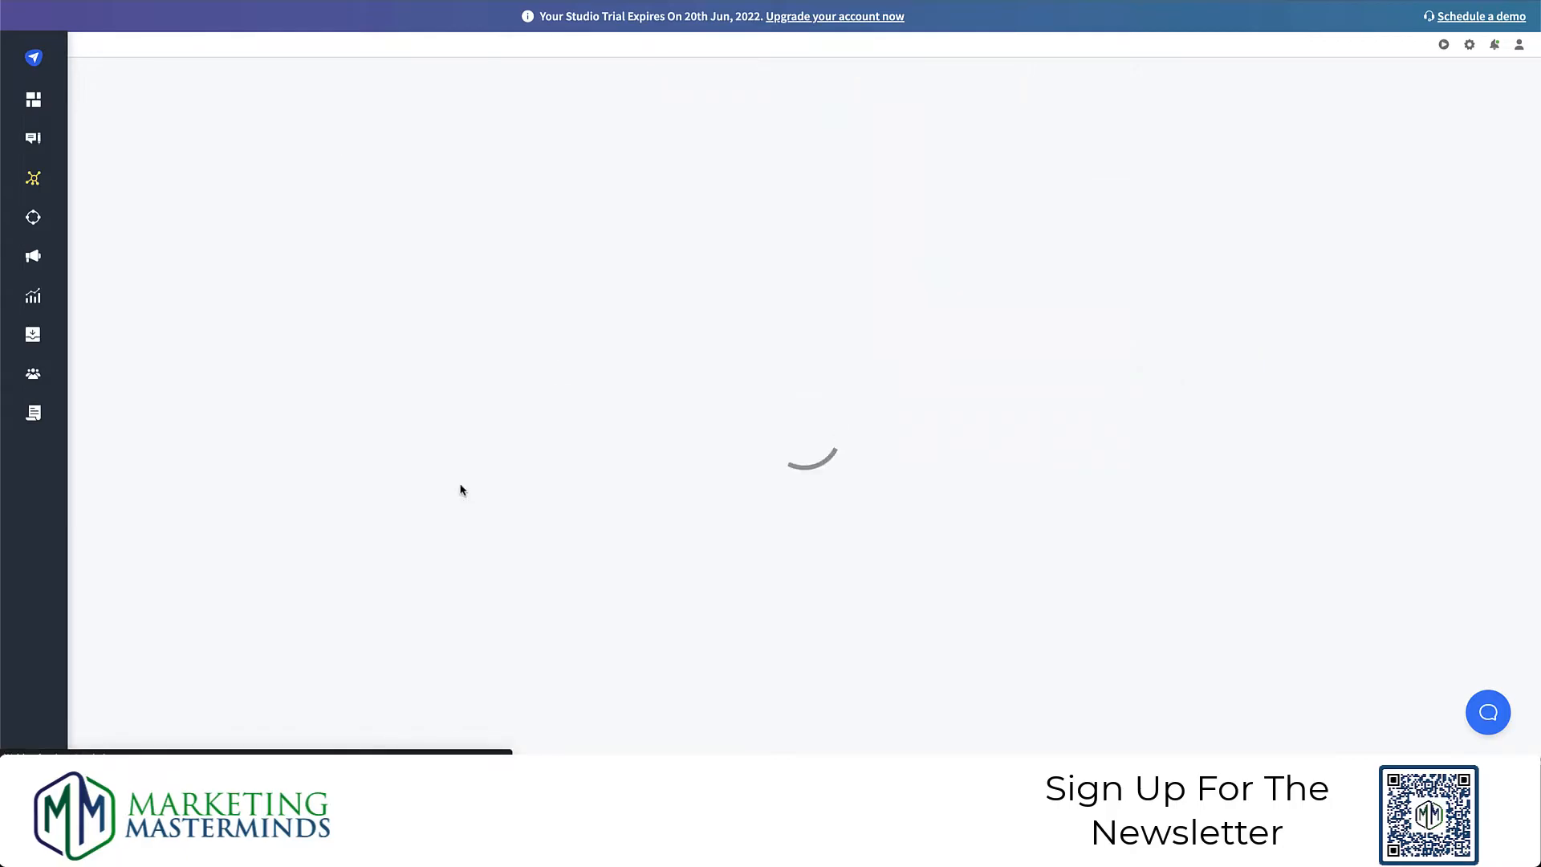
click(714, 259)
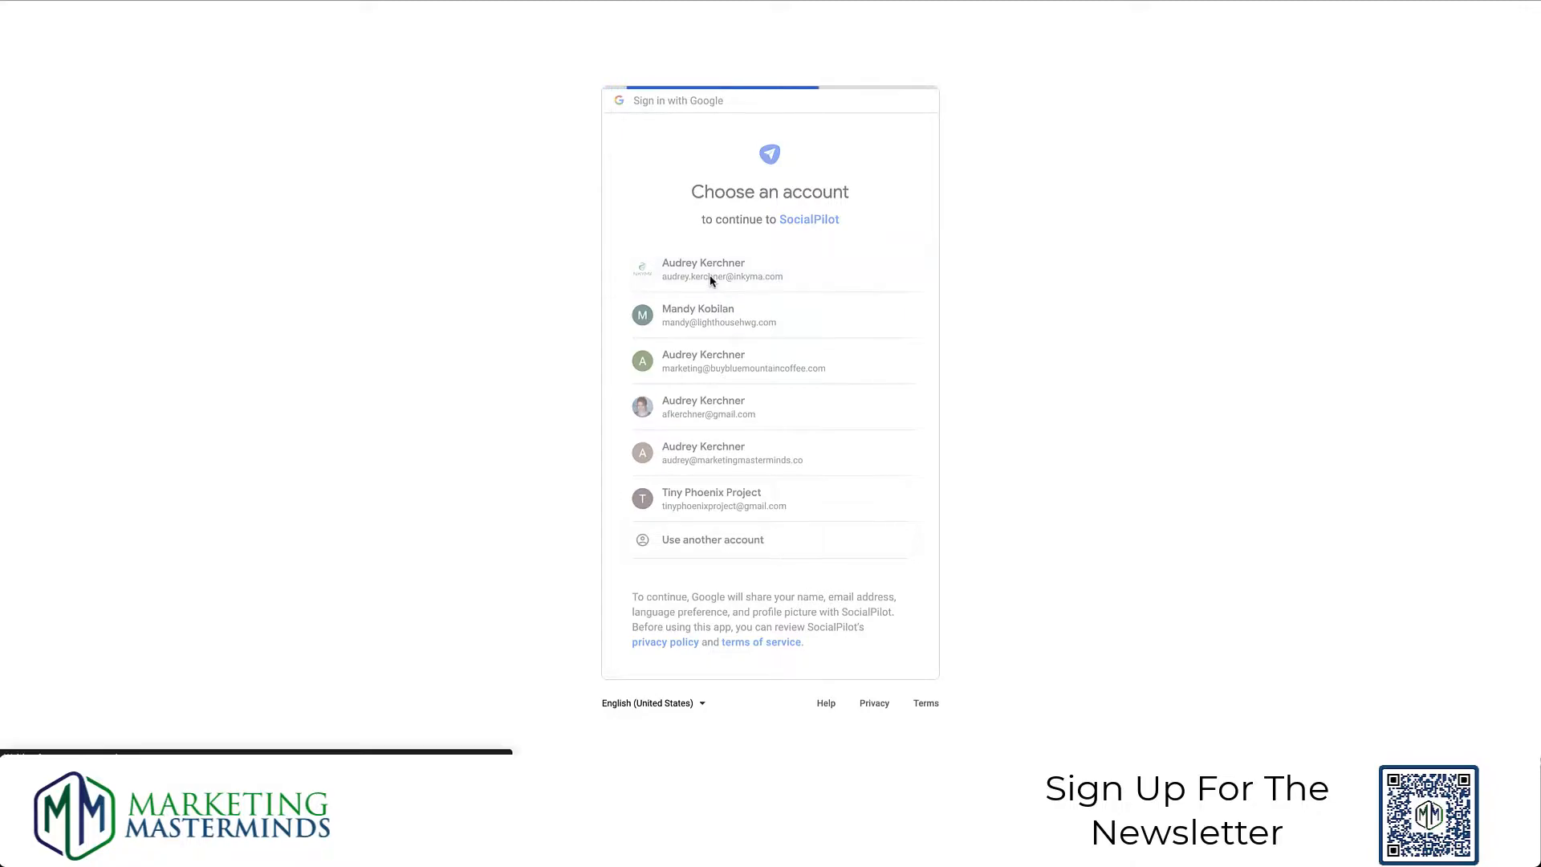
click(863, 571)
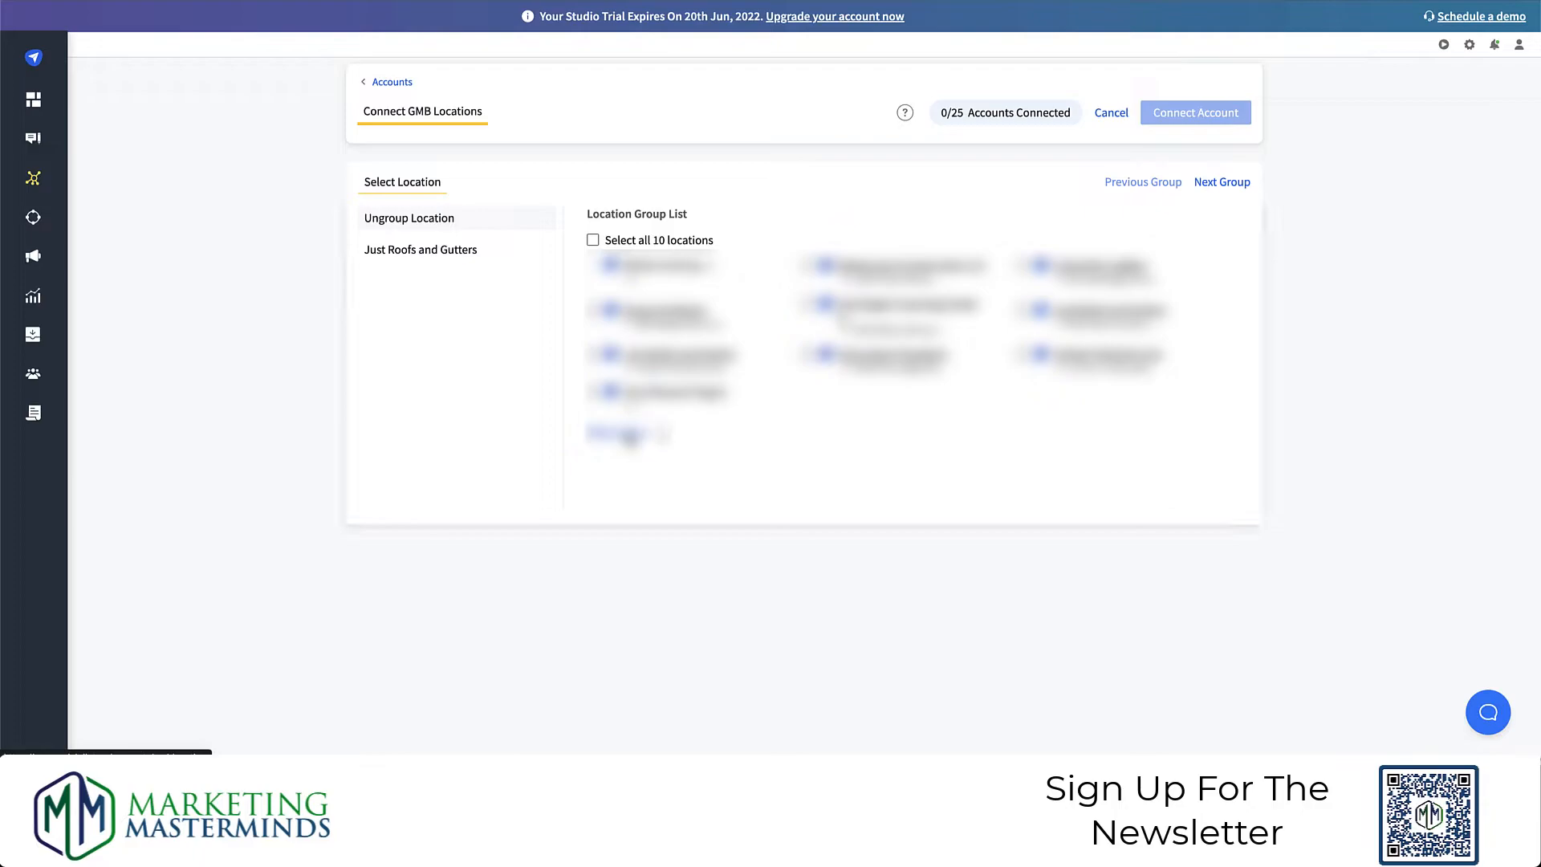
click(630, 435)
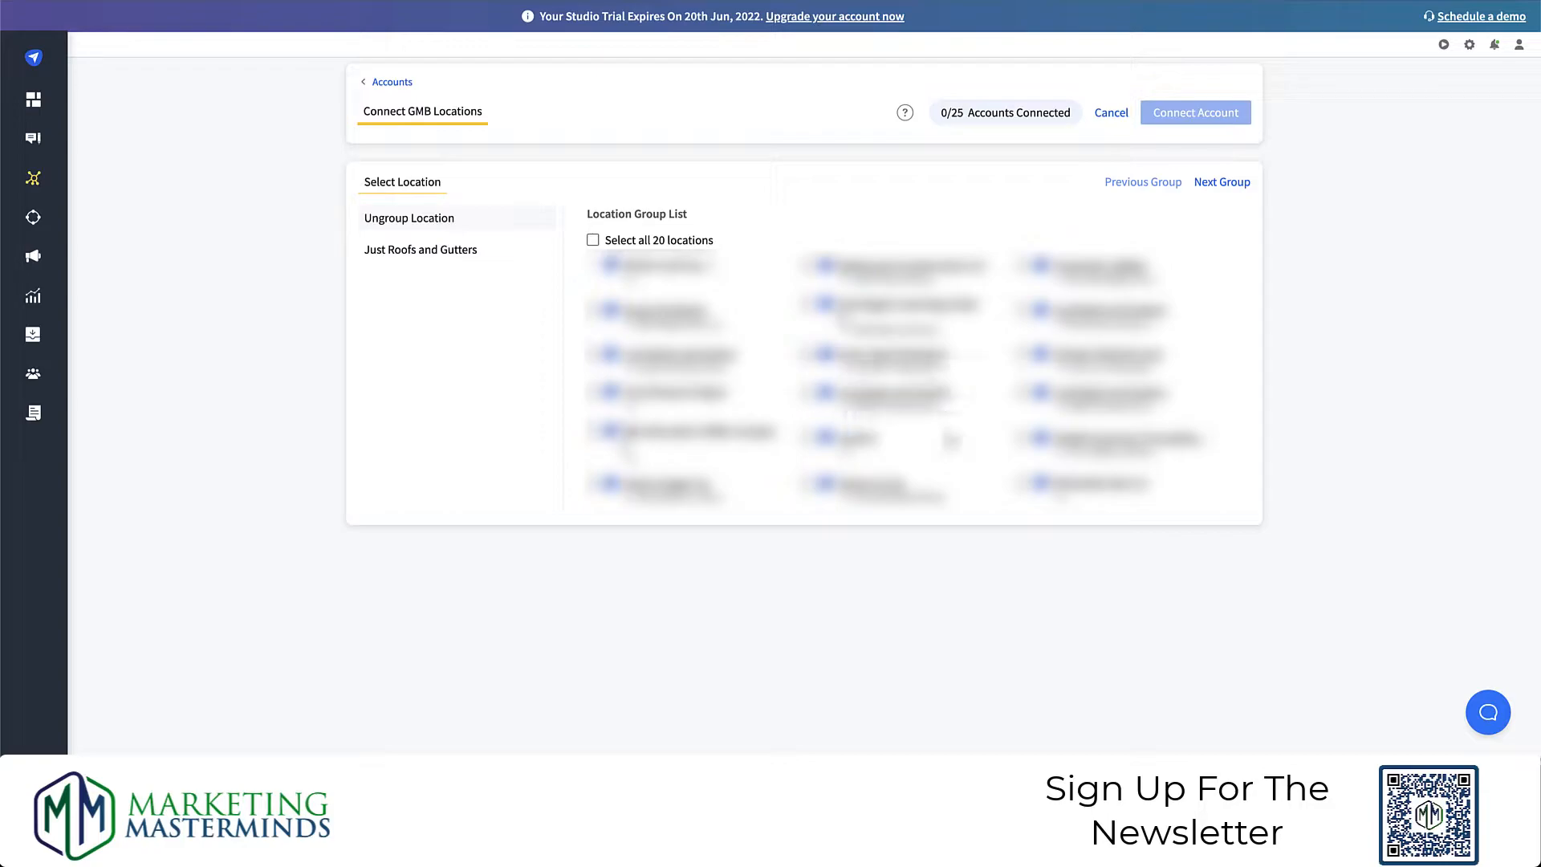
click(809, 438)
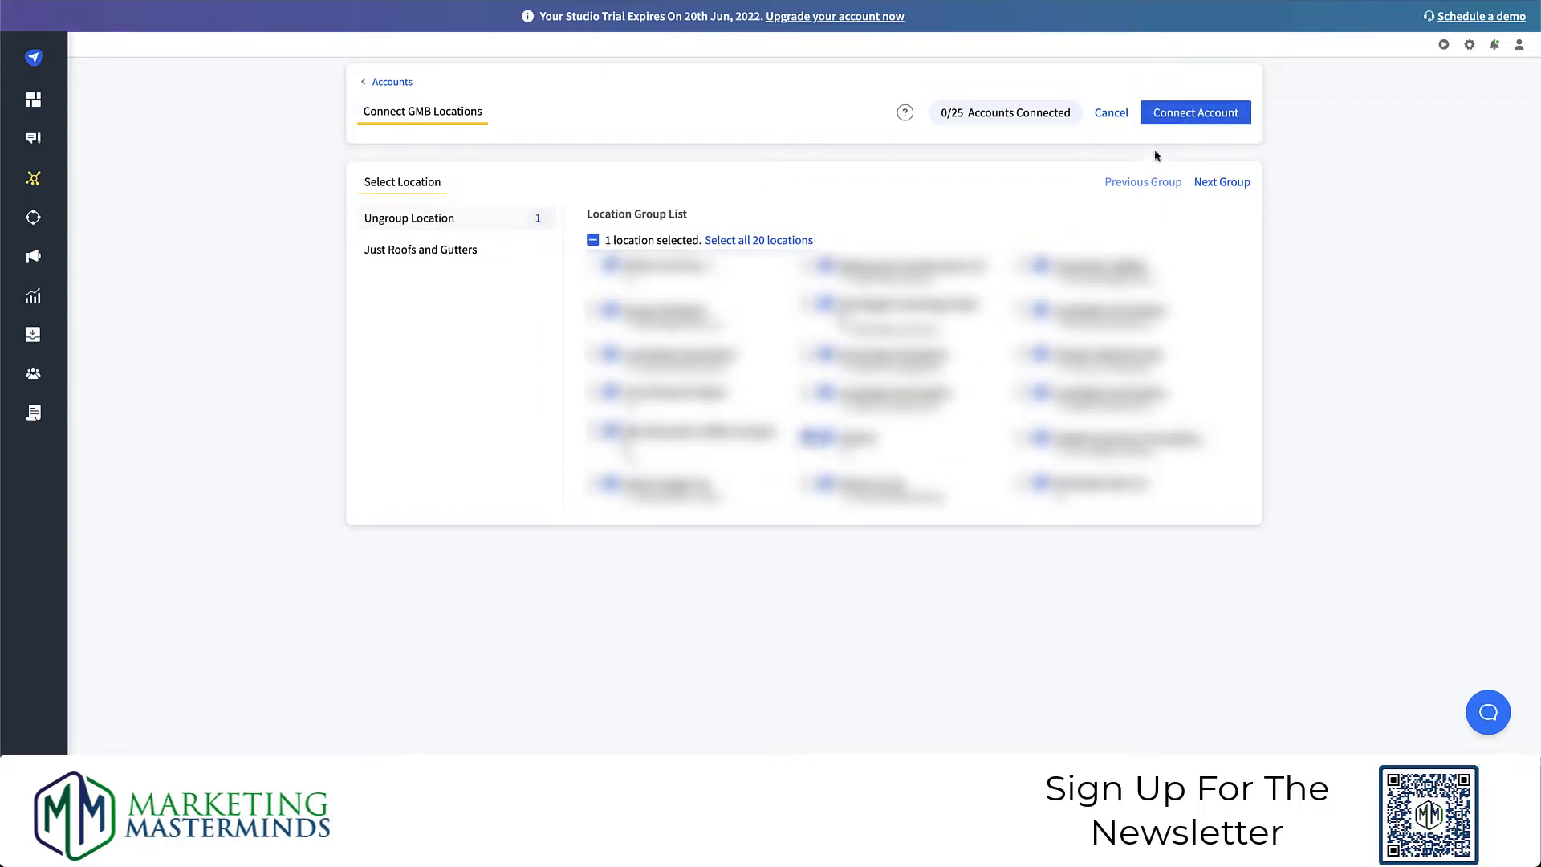
click(1173, 116)
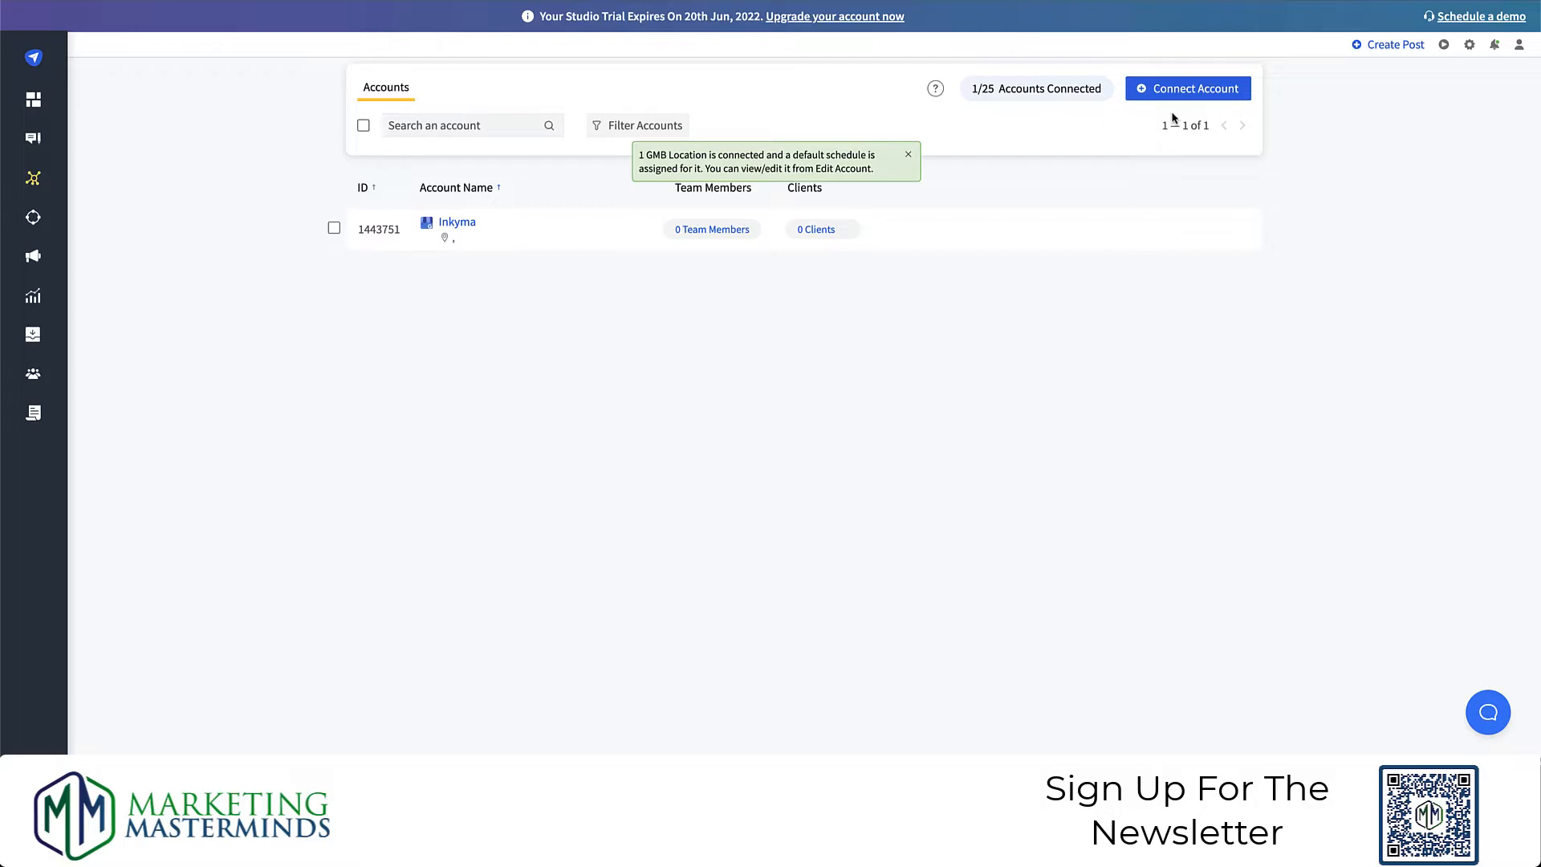
- Connect the Minimalist Gear Co Instagram business account, filling in the saved Facebook account password to authorise access
click(1170, 96)
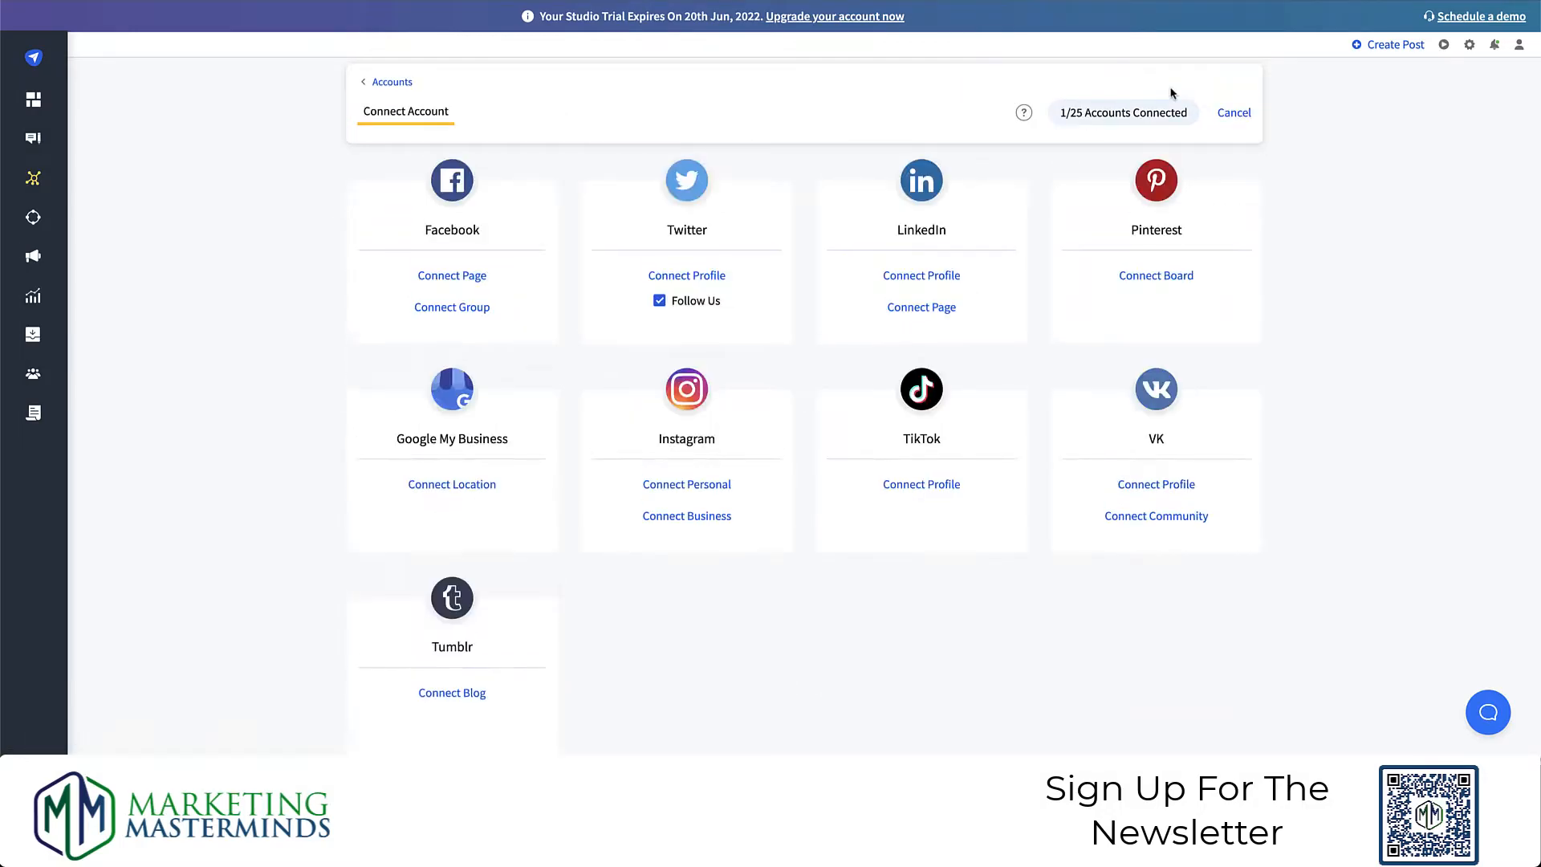
click(687, 516)
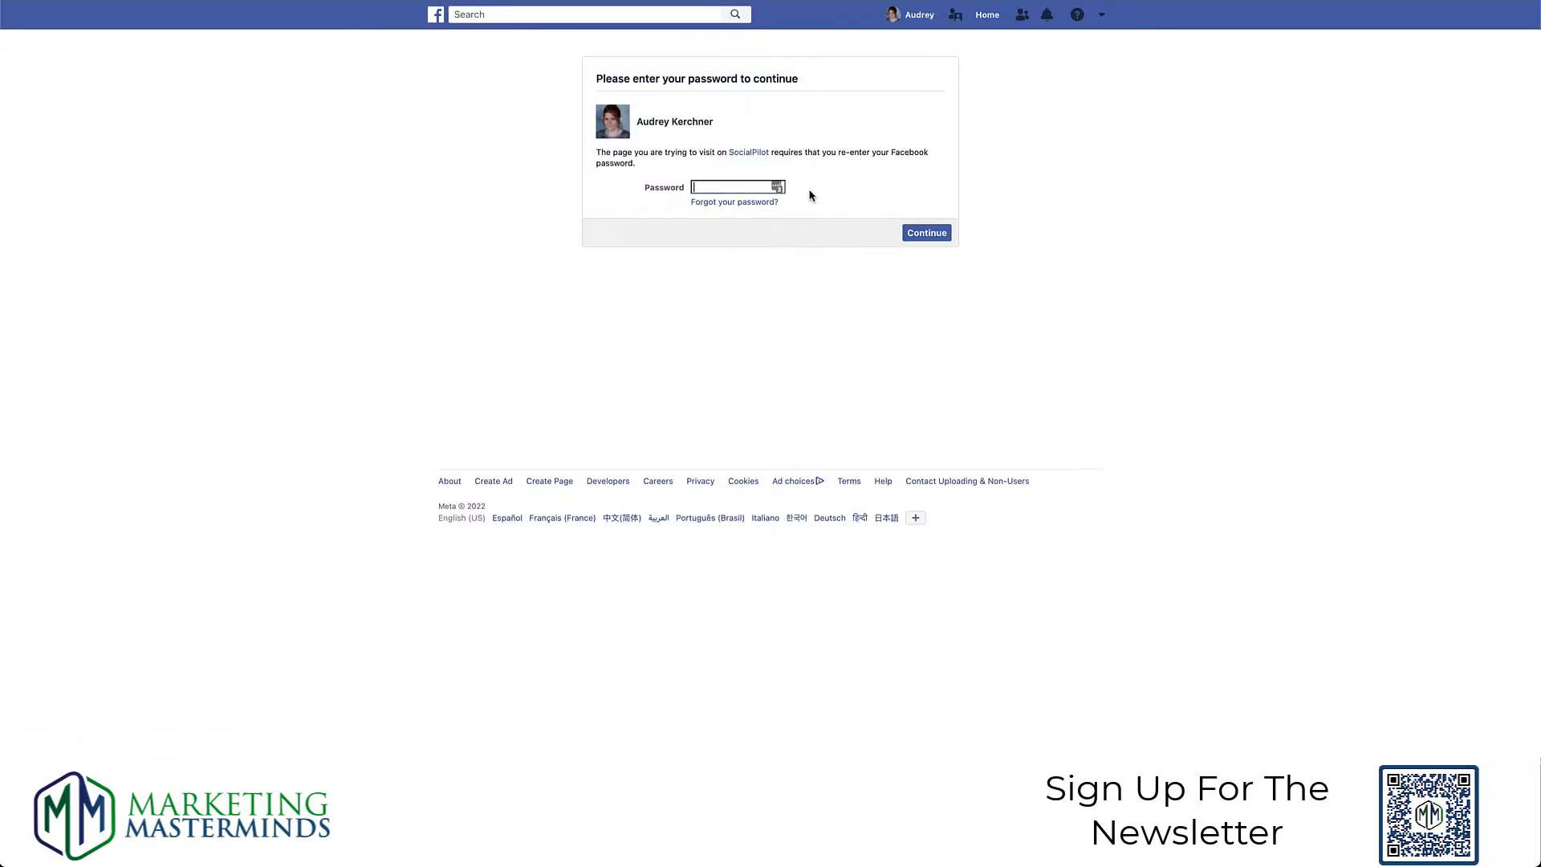
click(776, 187)
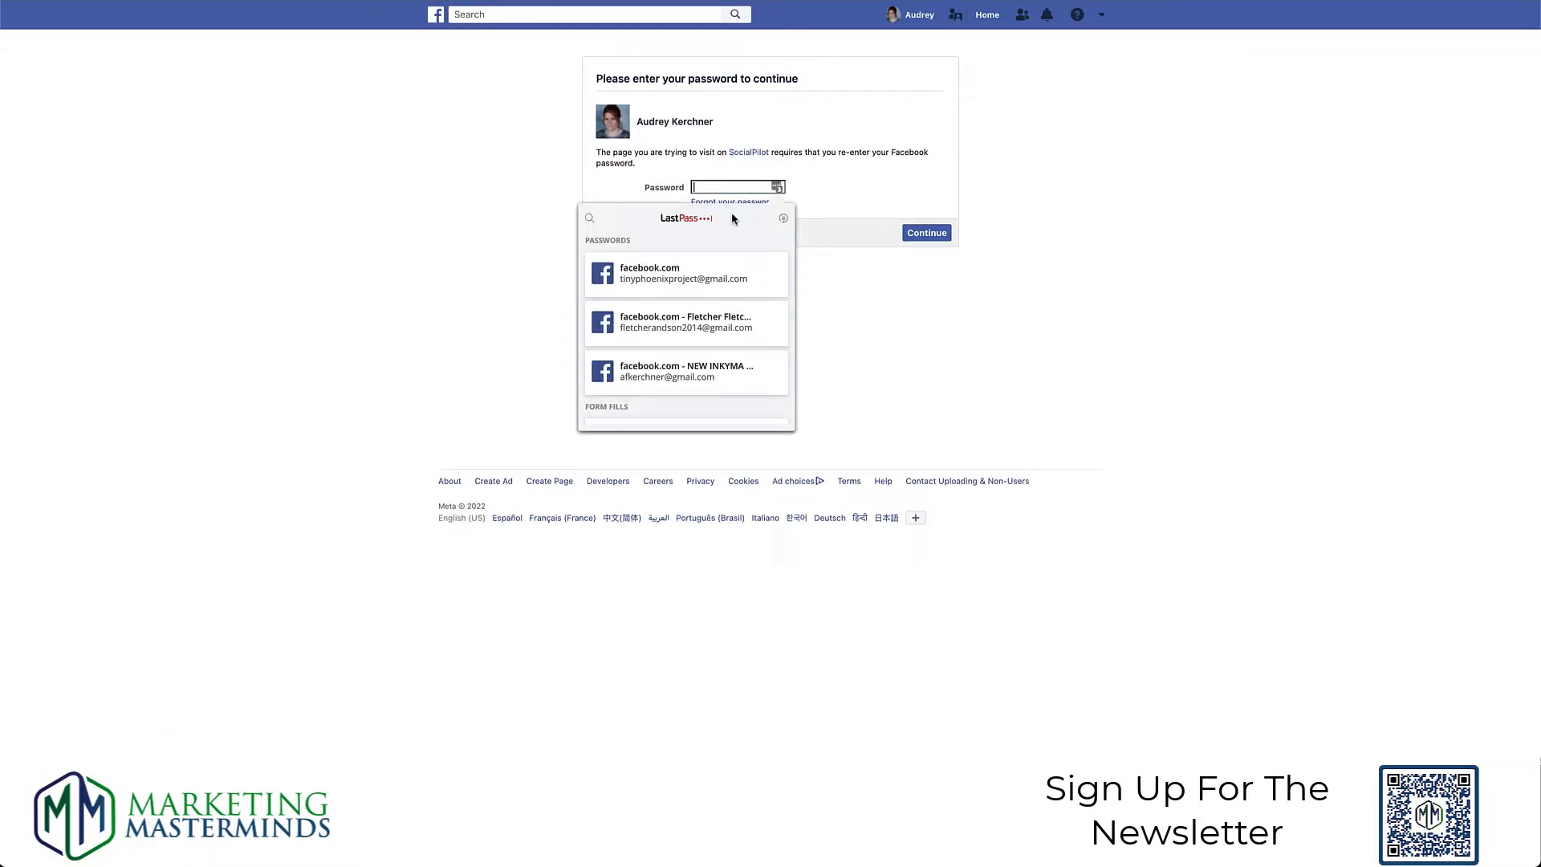
click(653, 281)
click(921, 234)
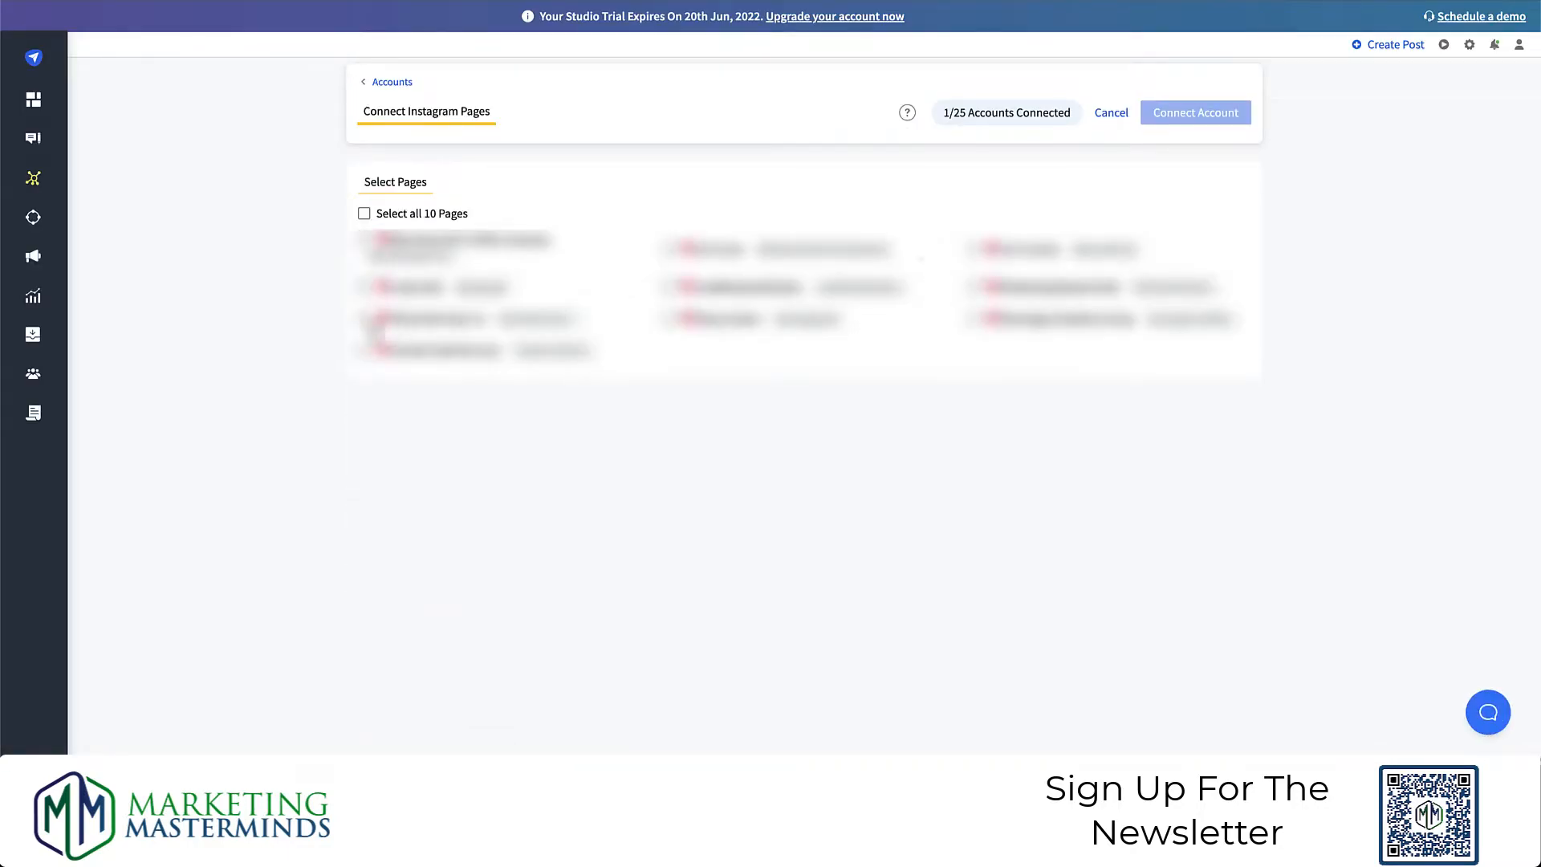
click(363, 319)
click(1203, 111)
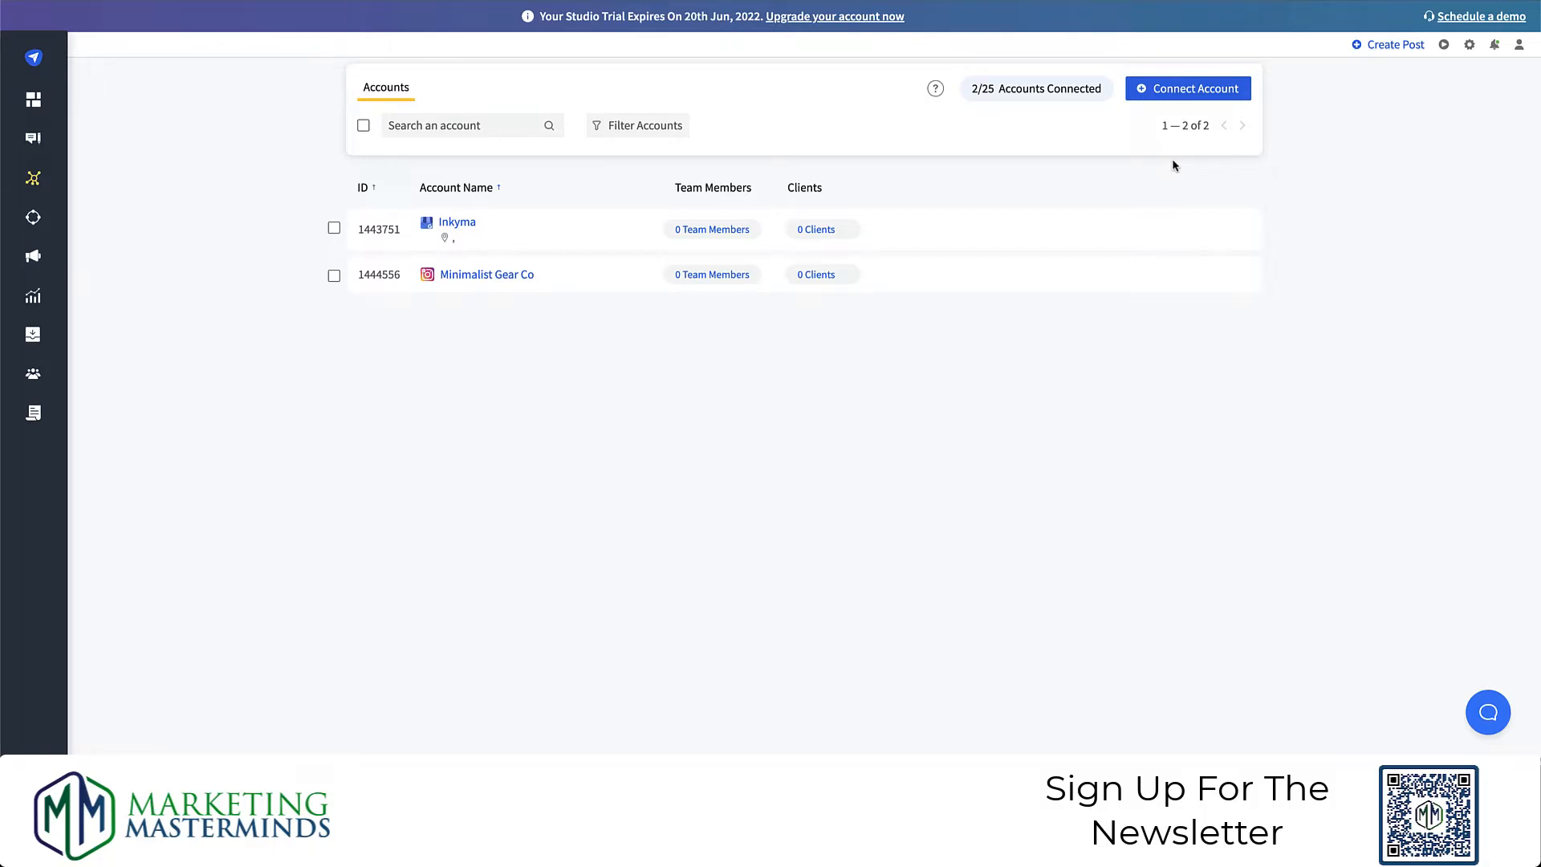
- Connect the Marketing Masterminds Facebook page as another account
click(1170, 89)
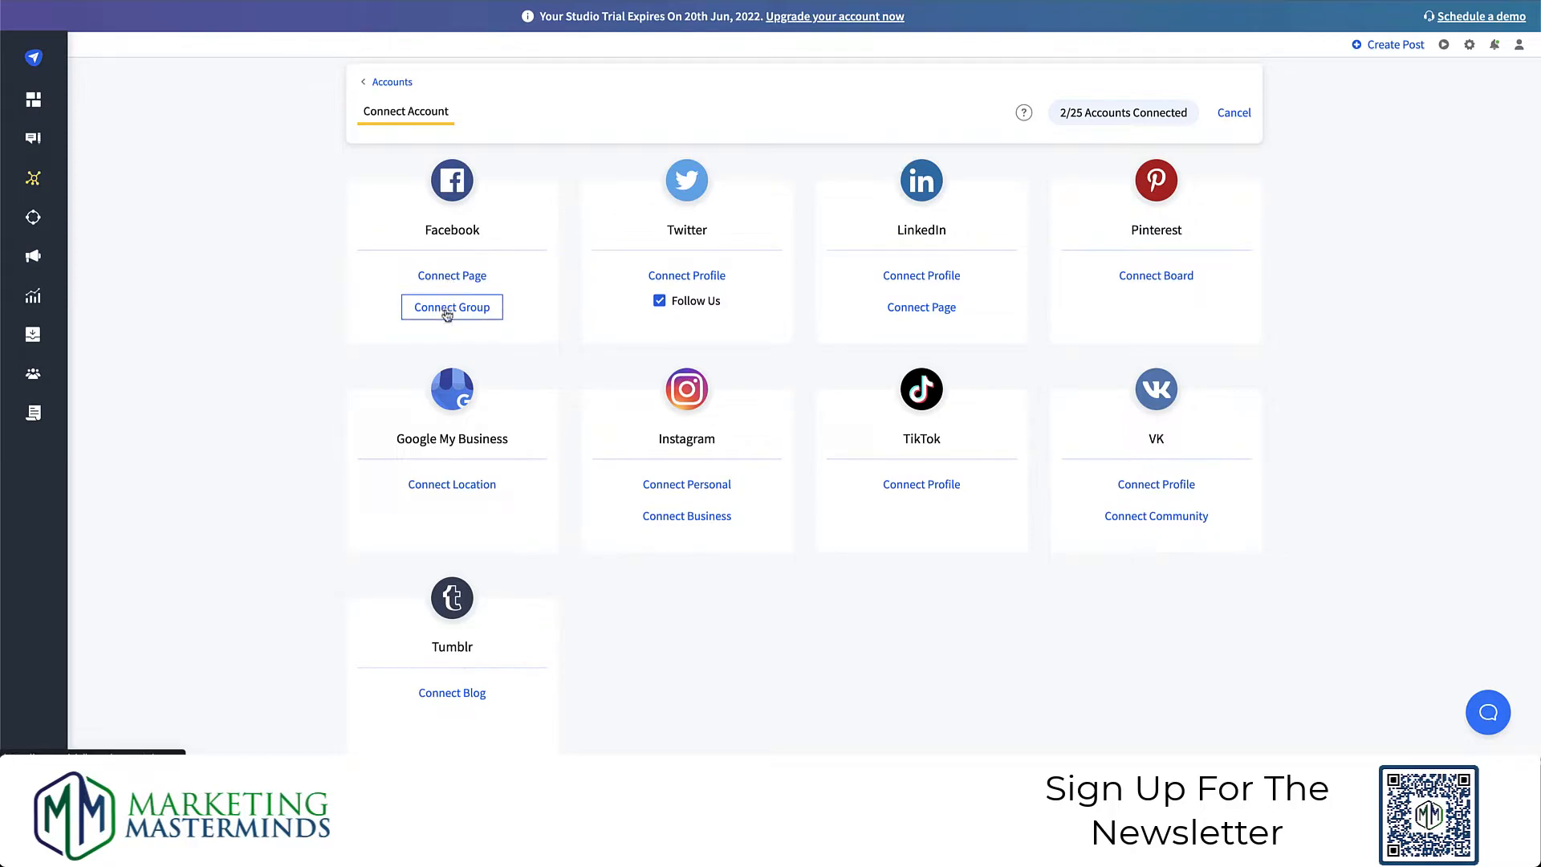
click(447, 276)
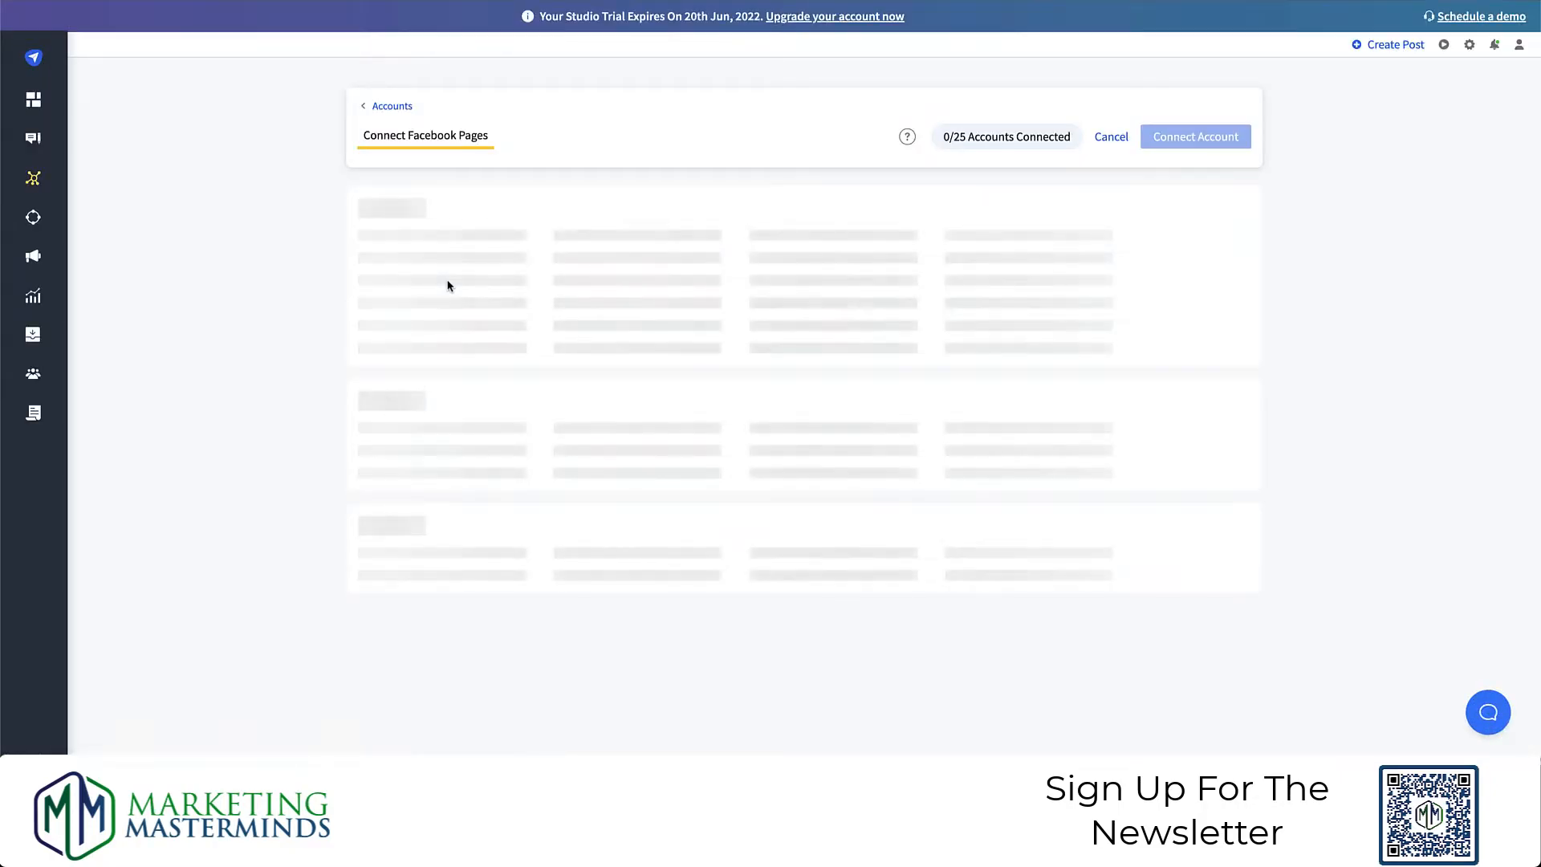
click(366, 288)
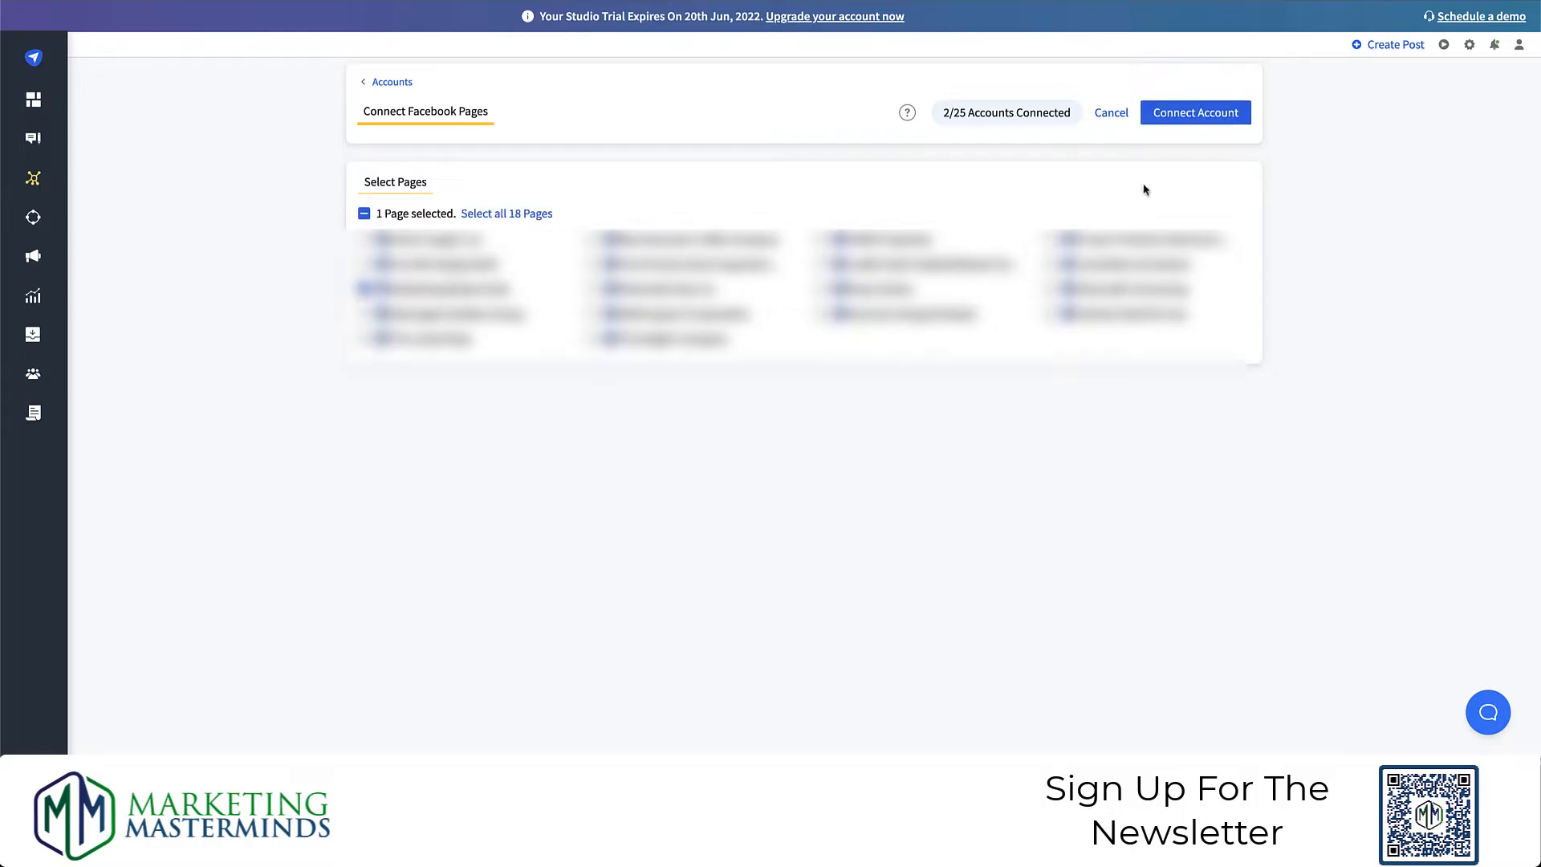
click(1192, 113)
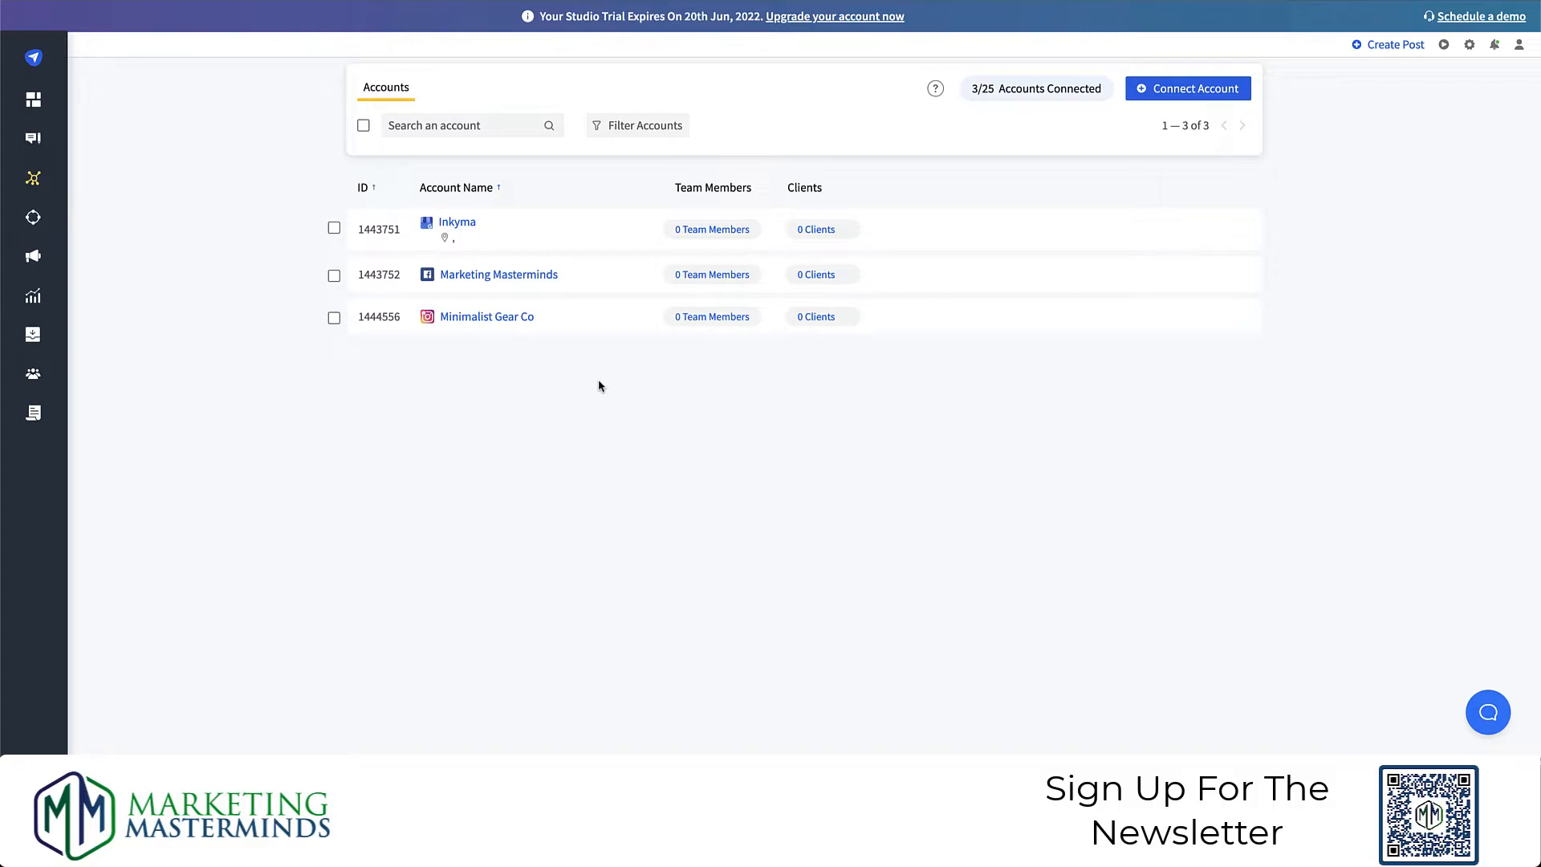
mouse_move(32, 374)
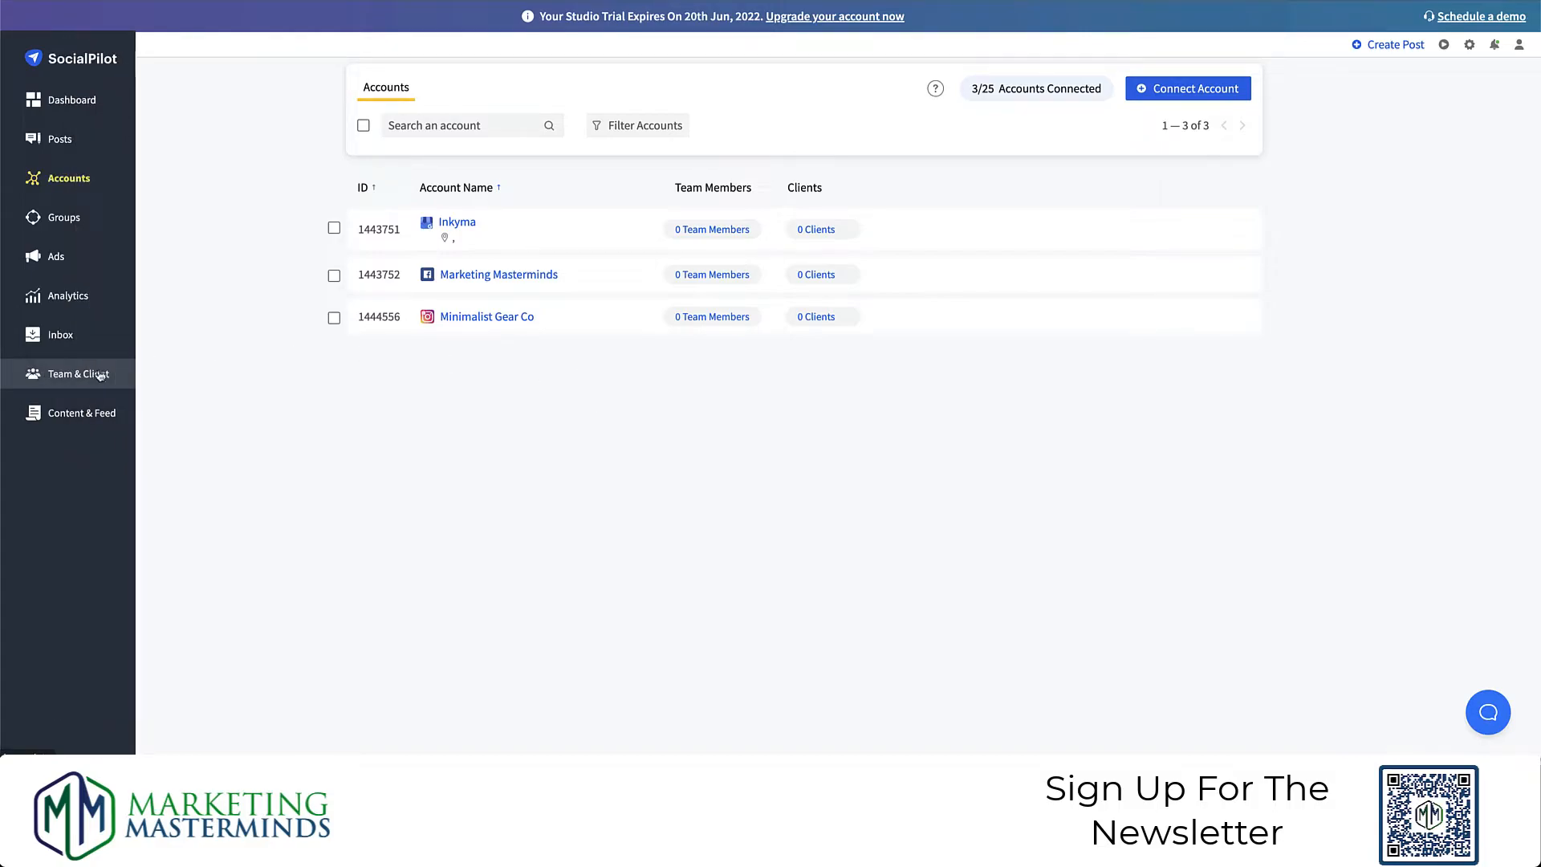
mouse_move(97, 414)
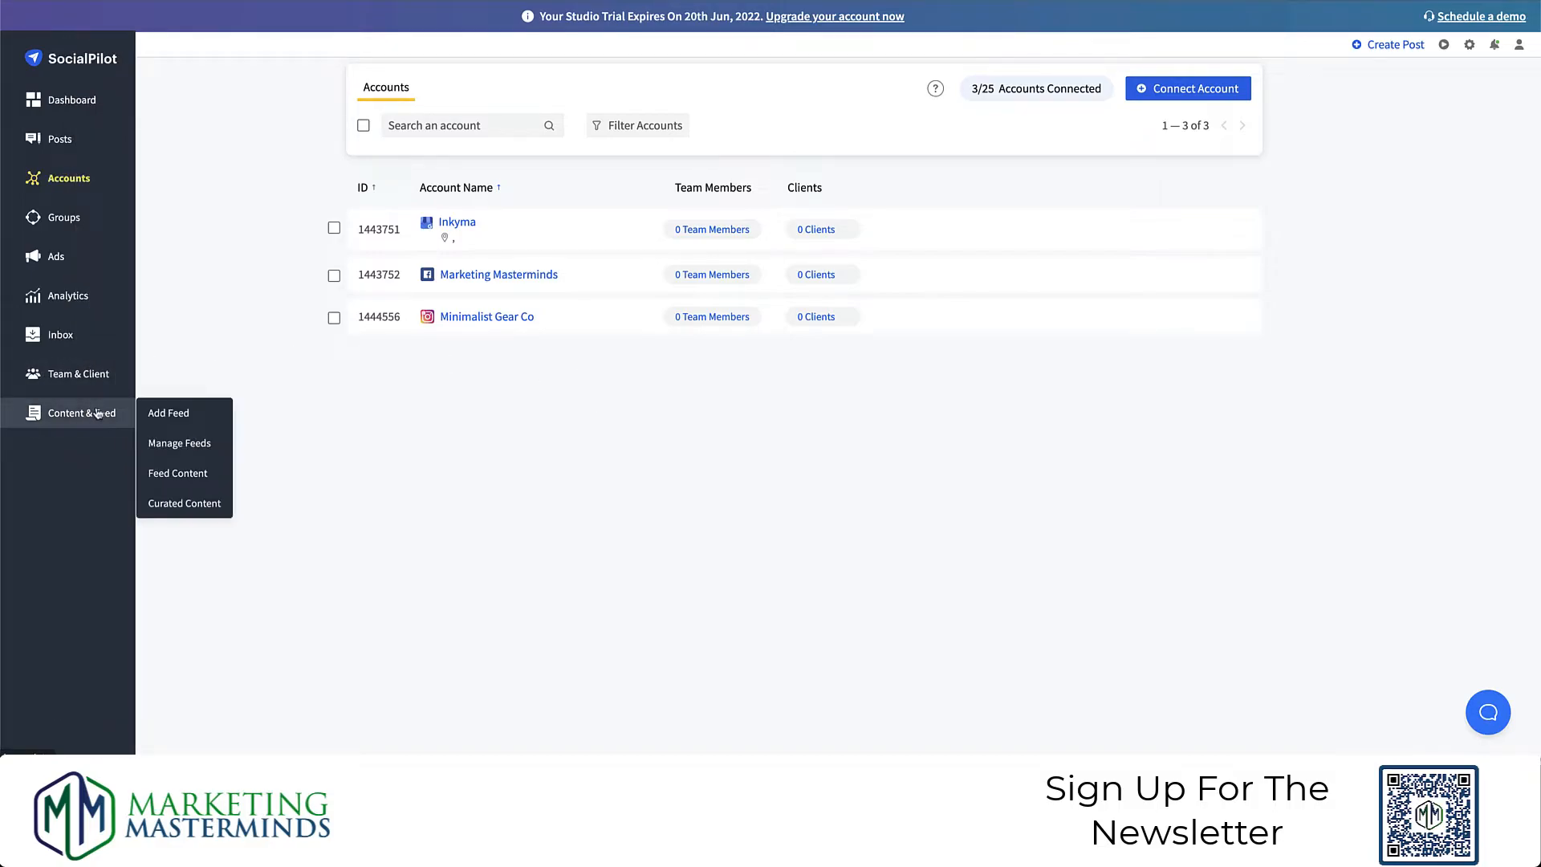
click(171, 419)
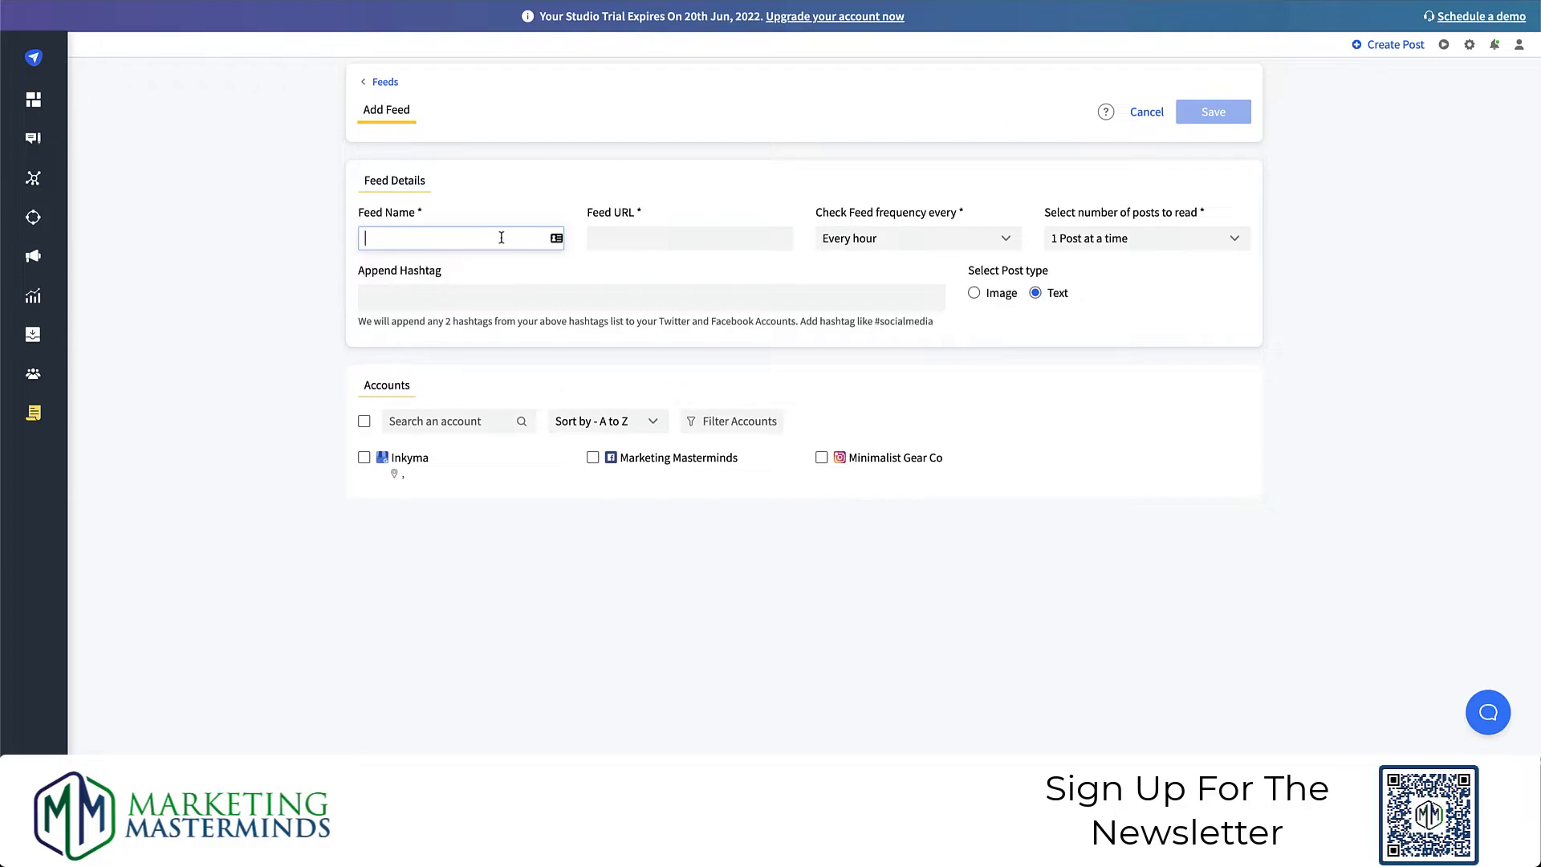
text(Marketing Master)
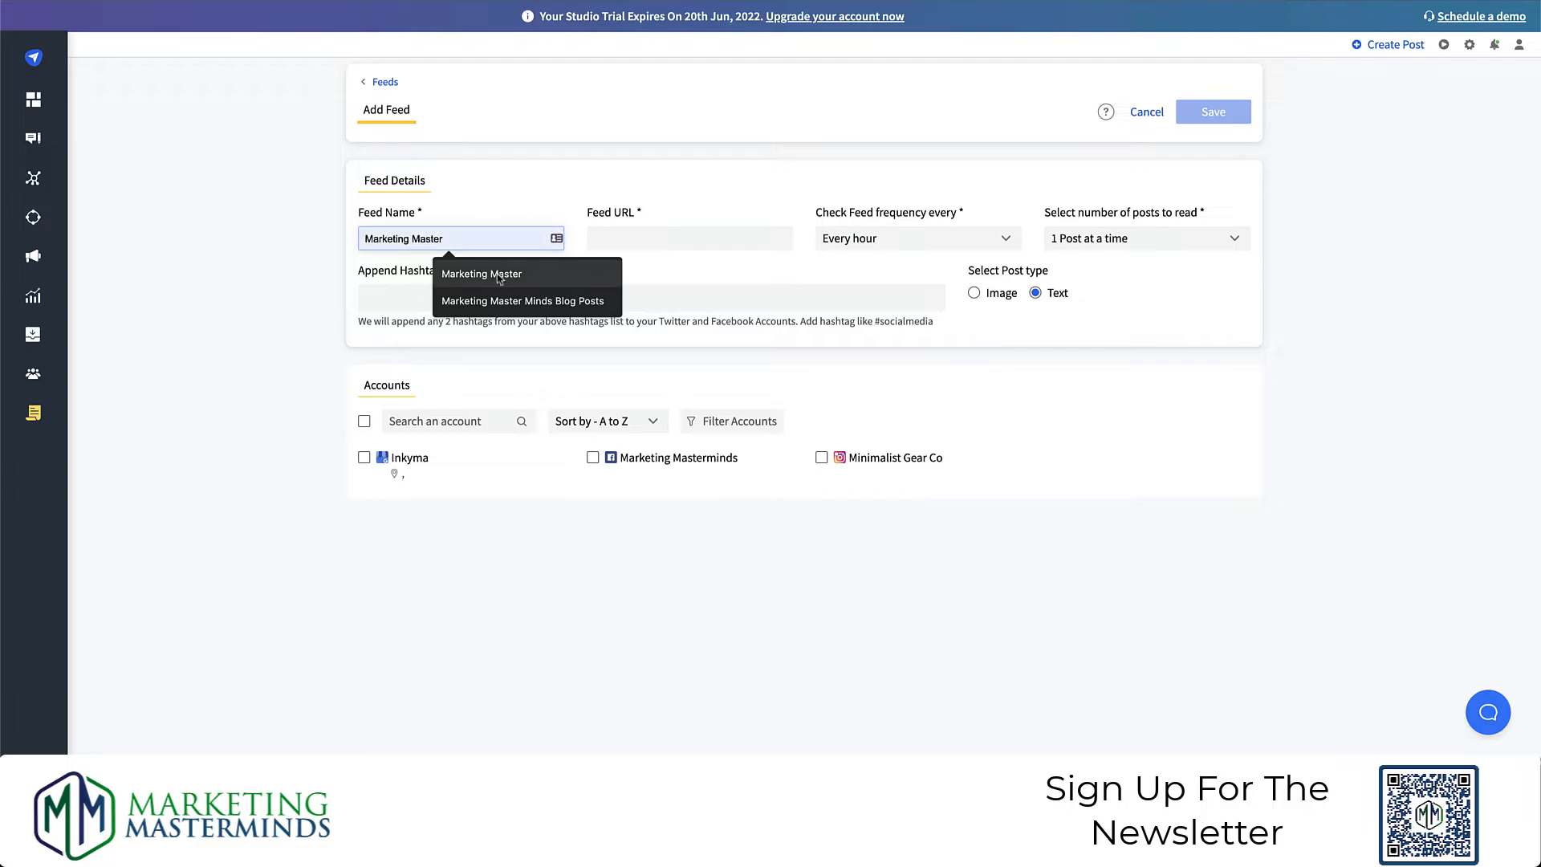
click(495, 301)
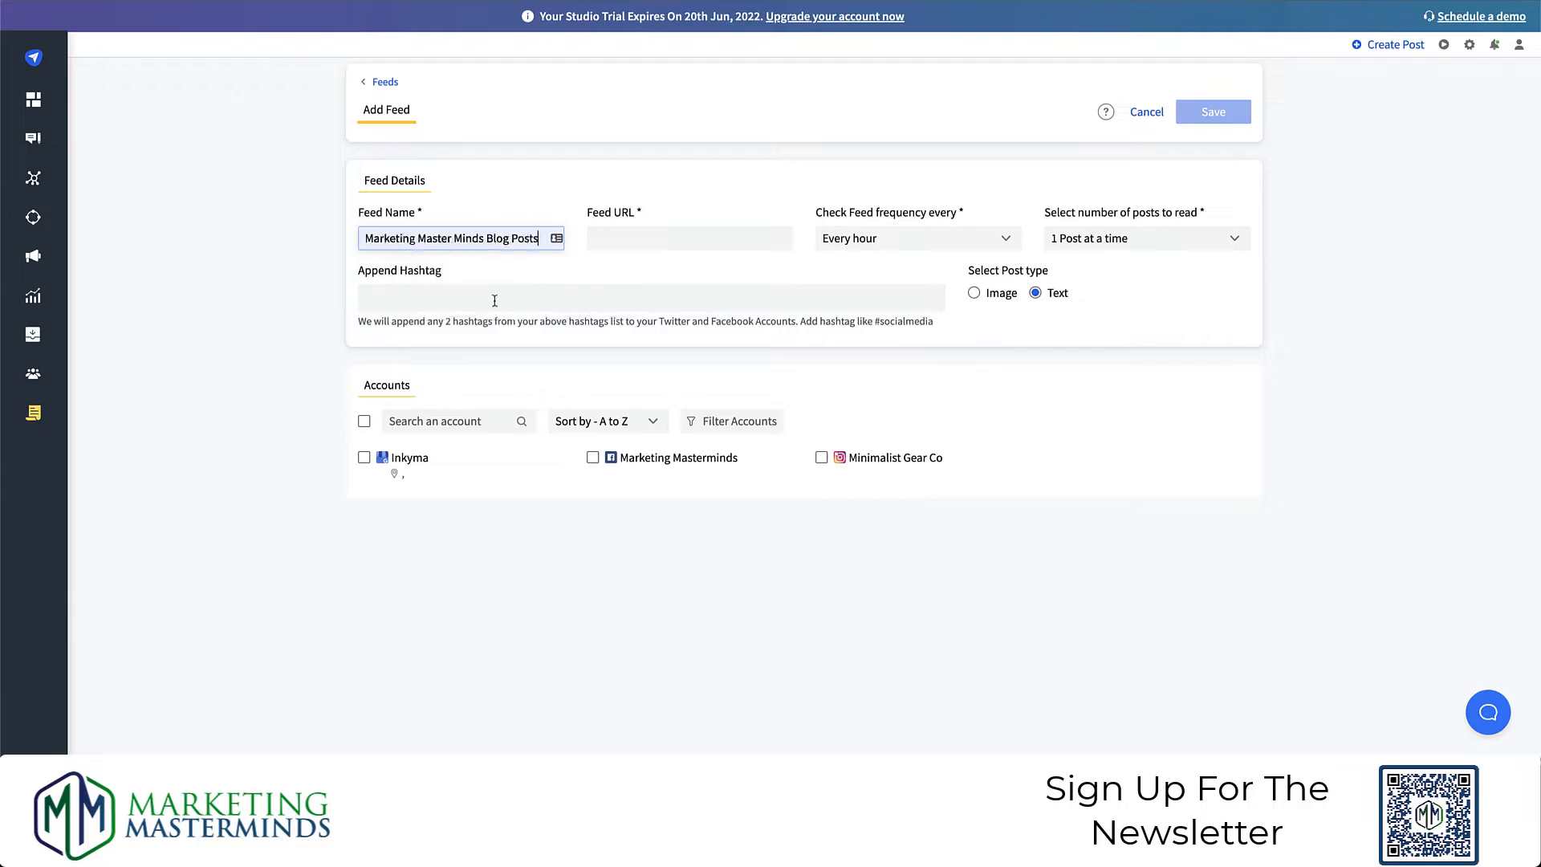
click(627, 240)
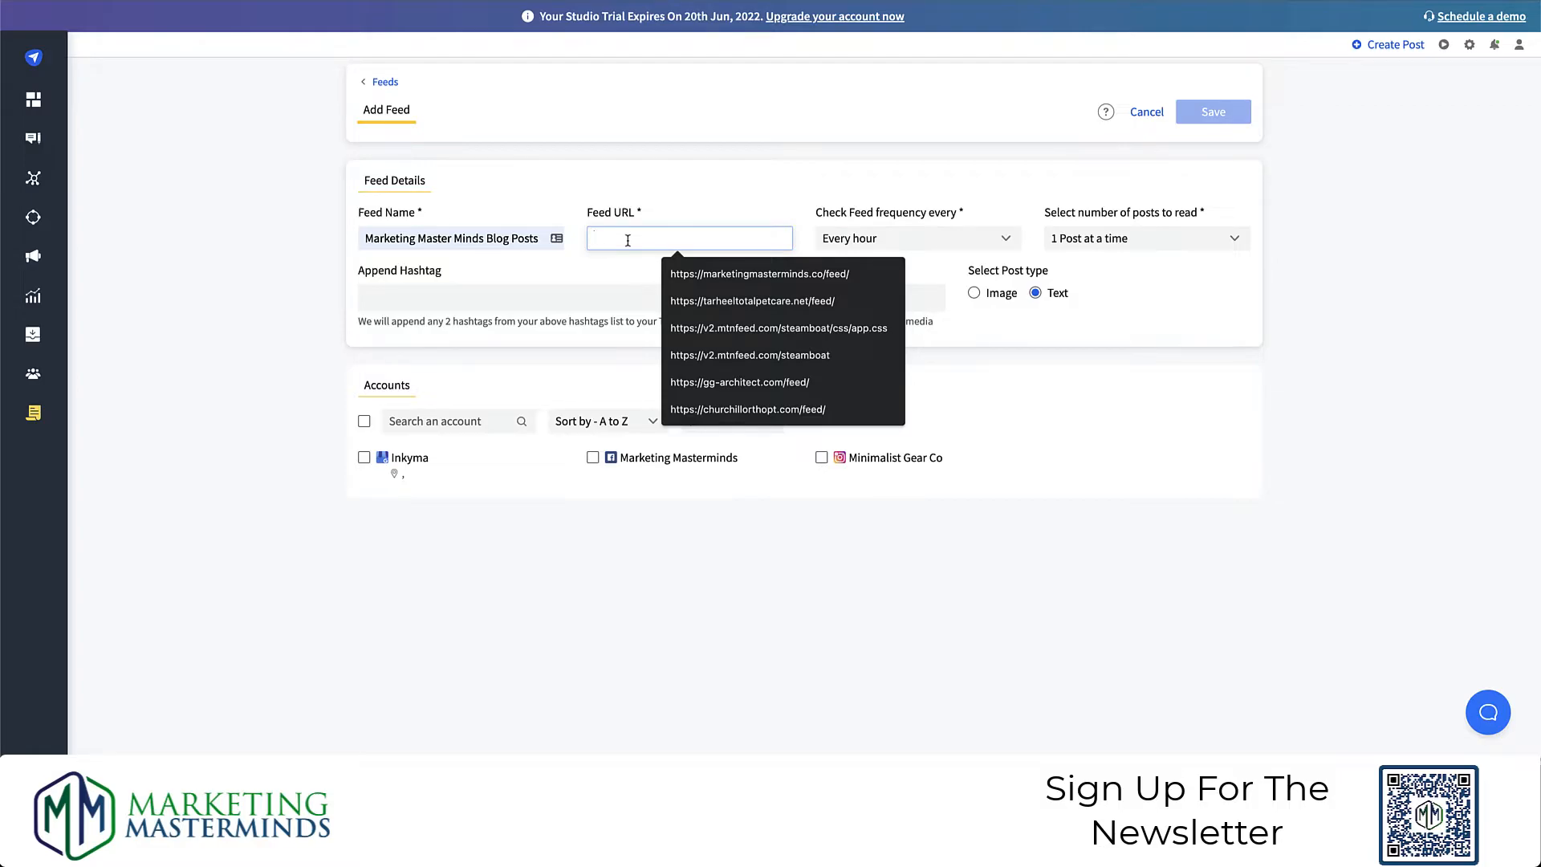
click(759, 274)
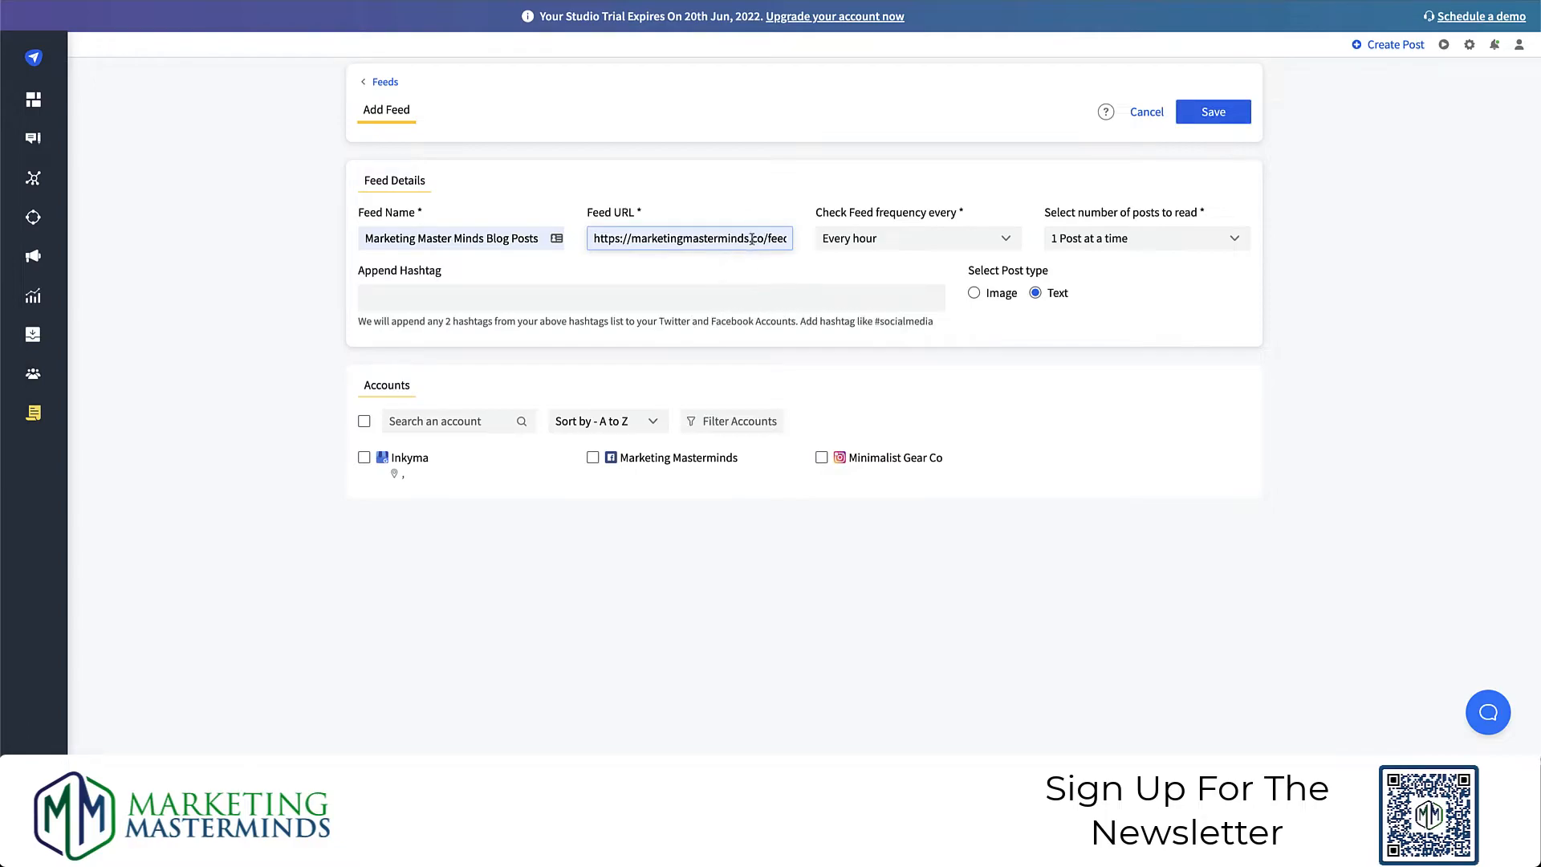
key(End)
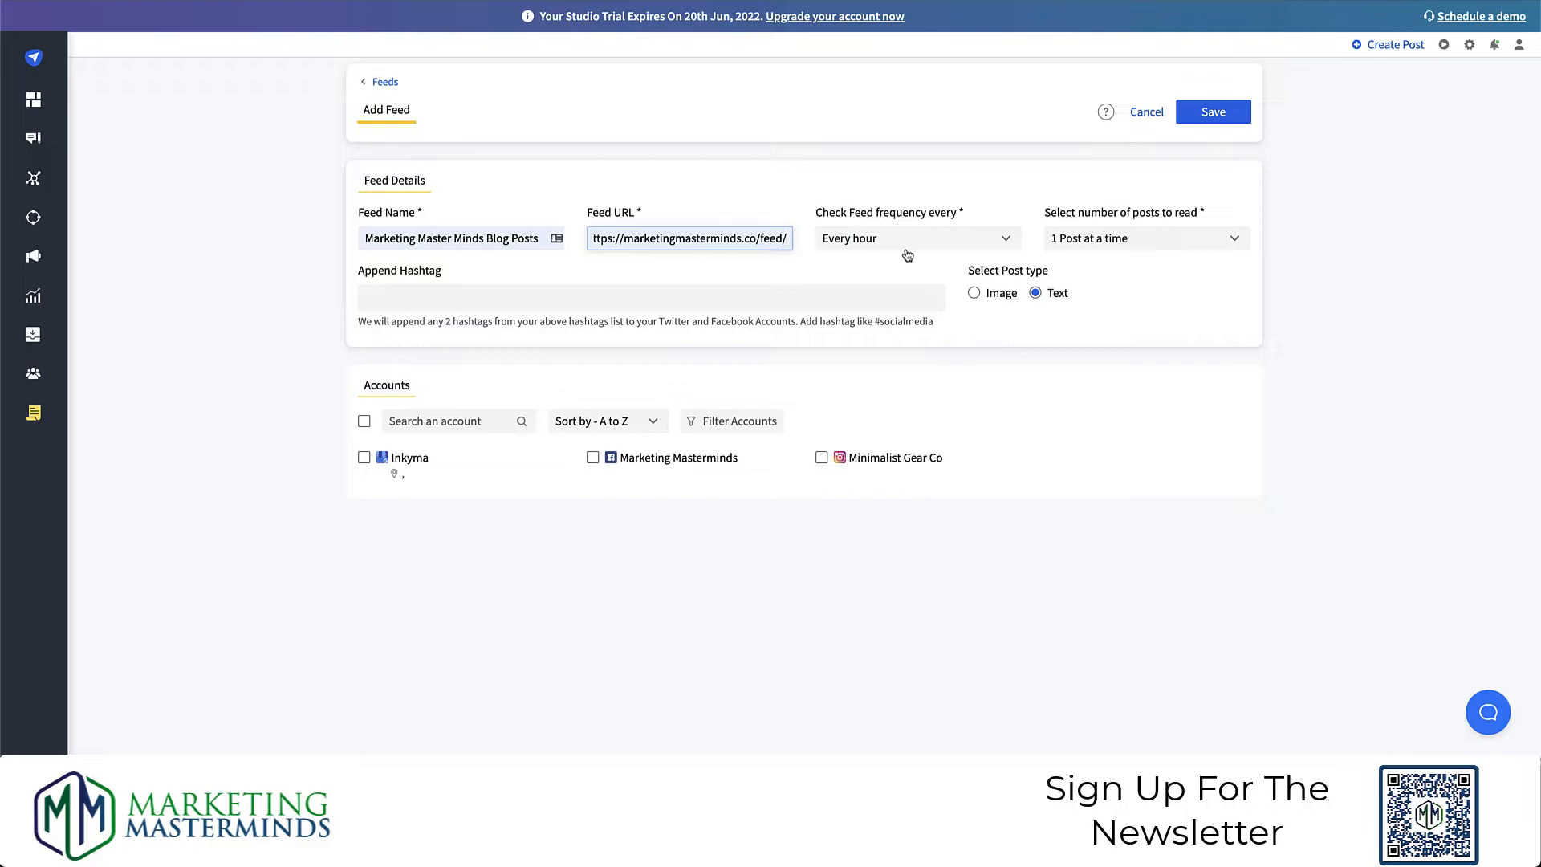
- Set the feed to be checked every 24 hours and to read 1 post at a time
click(1005, 244)
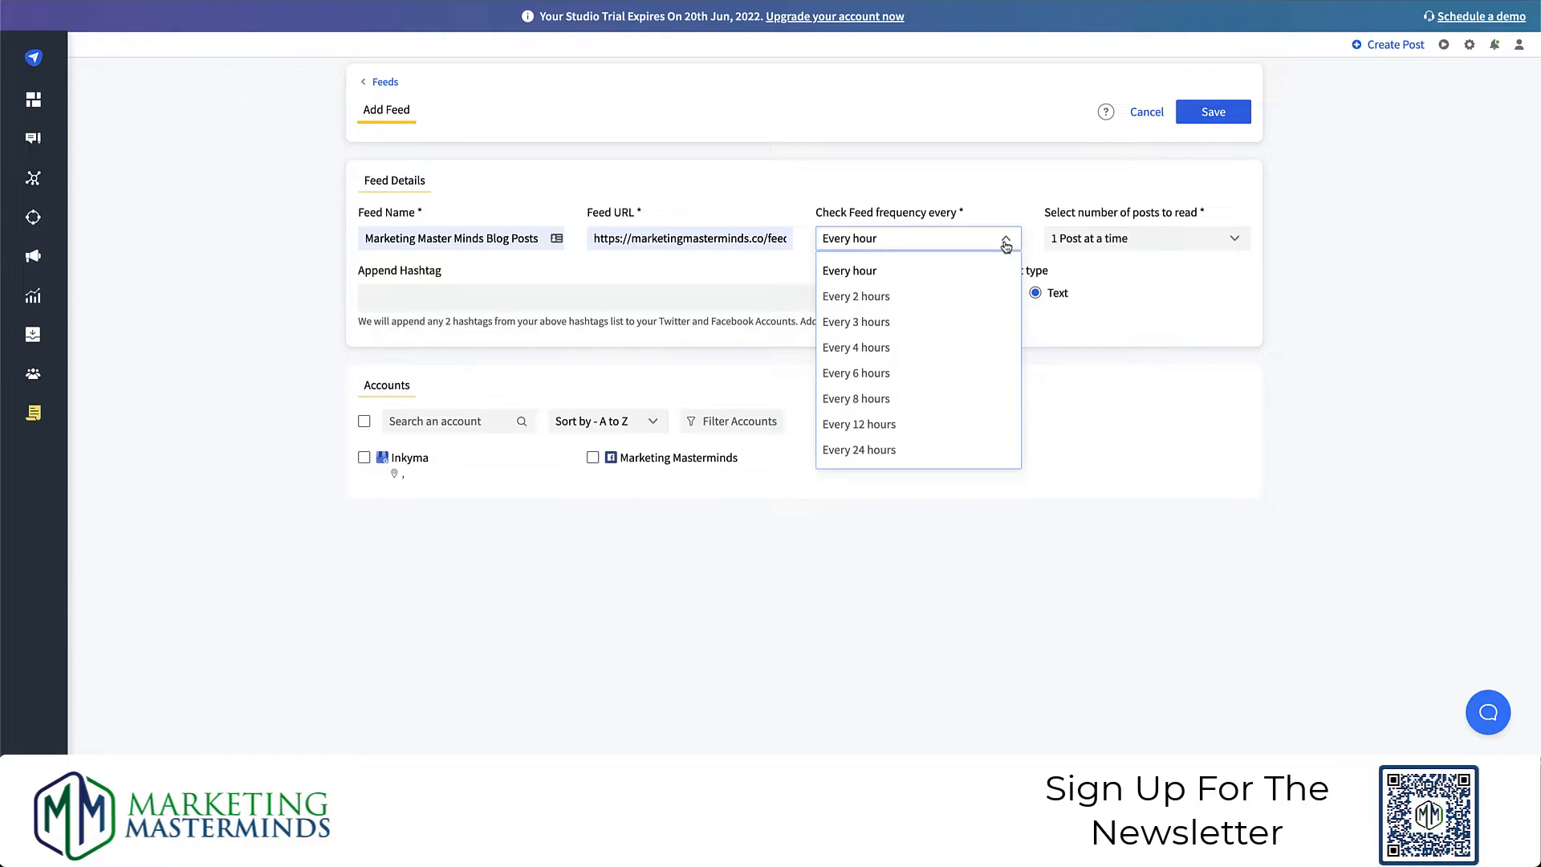
click(873, 451)
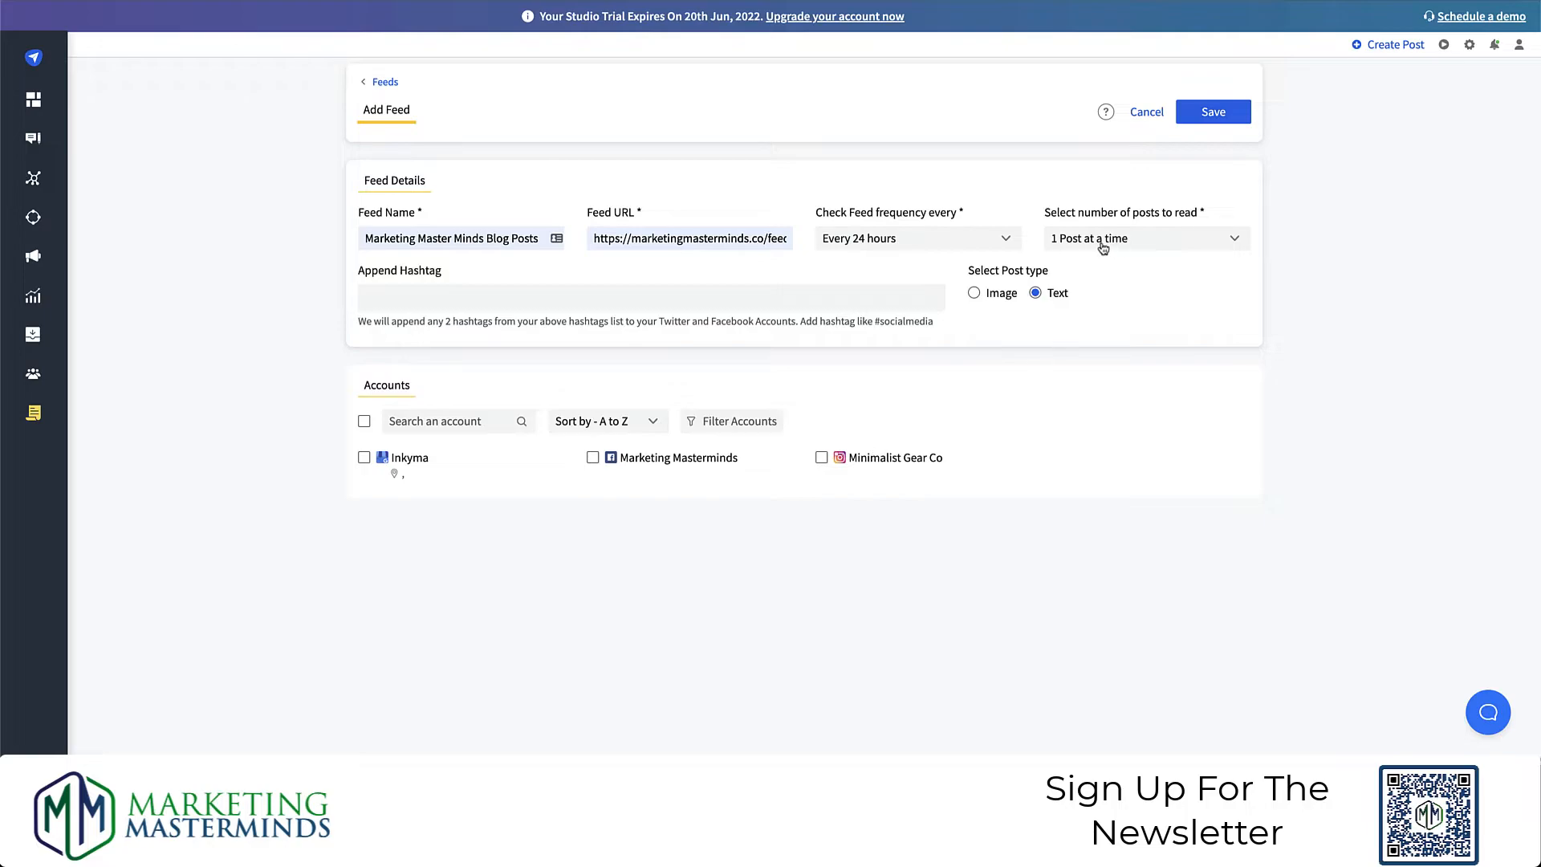
click(1223, 243)
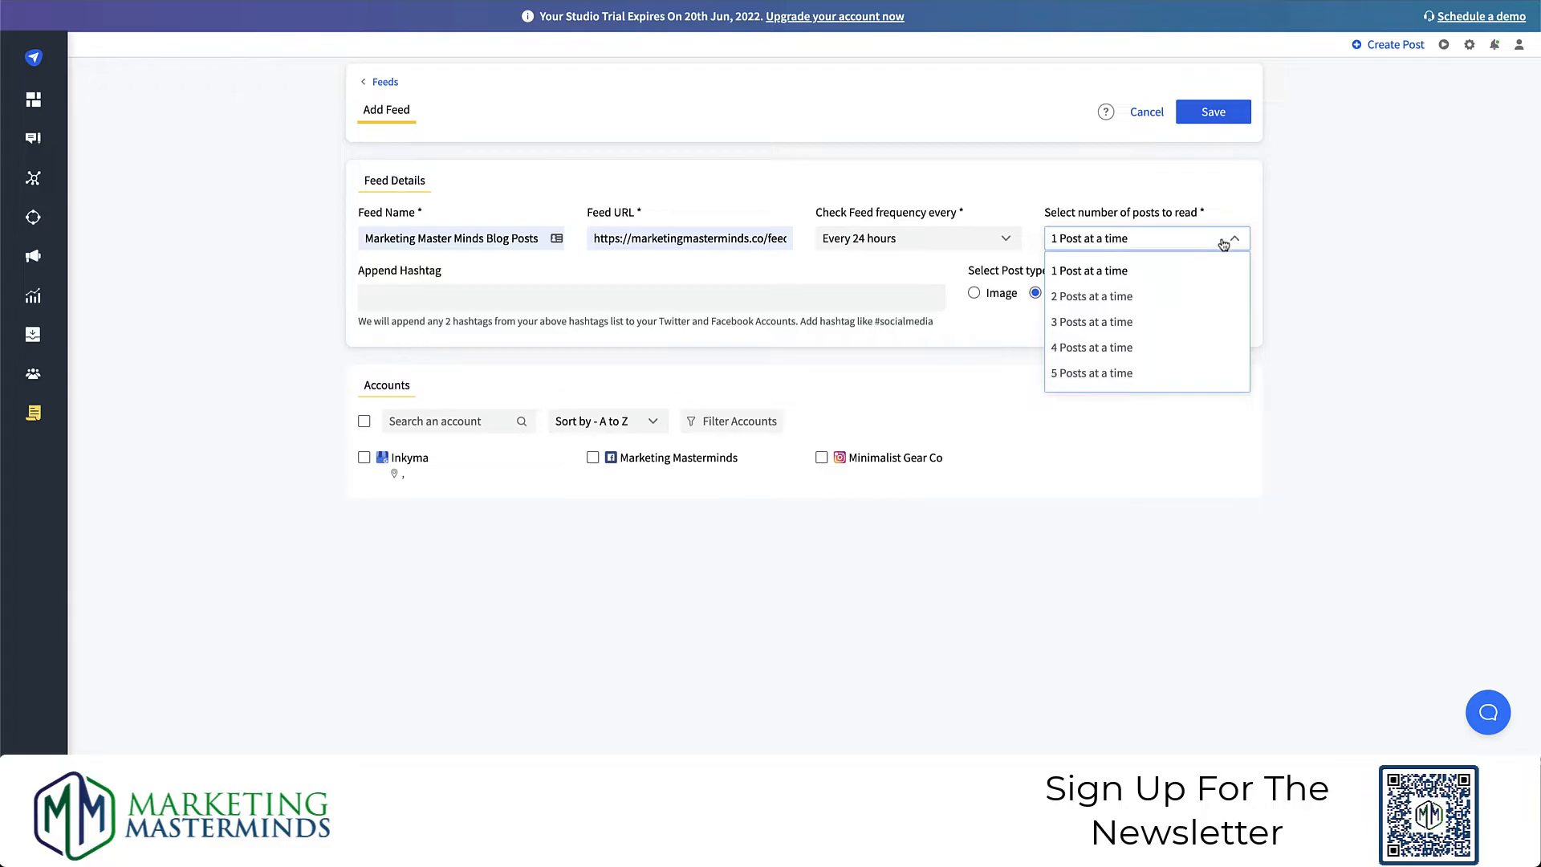
click(1128, 280)
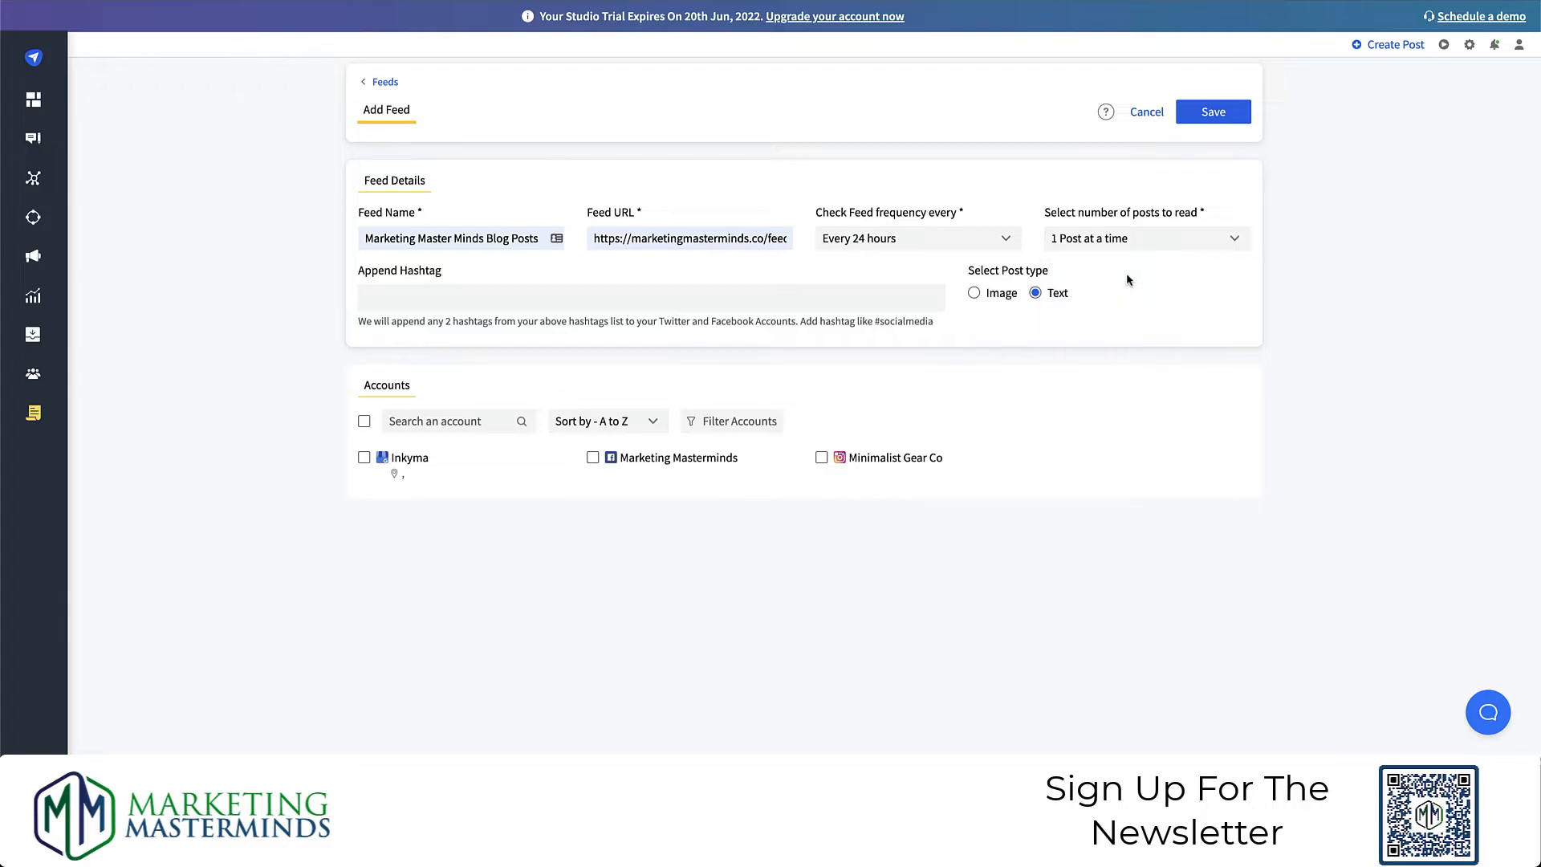
click(442, 301)
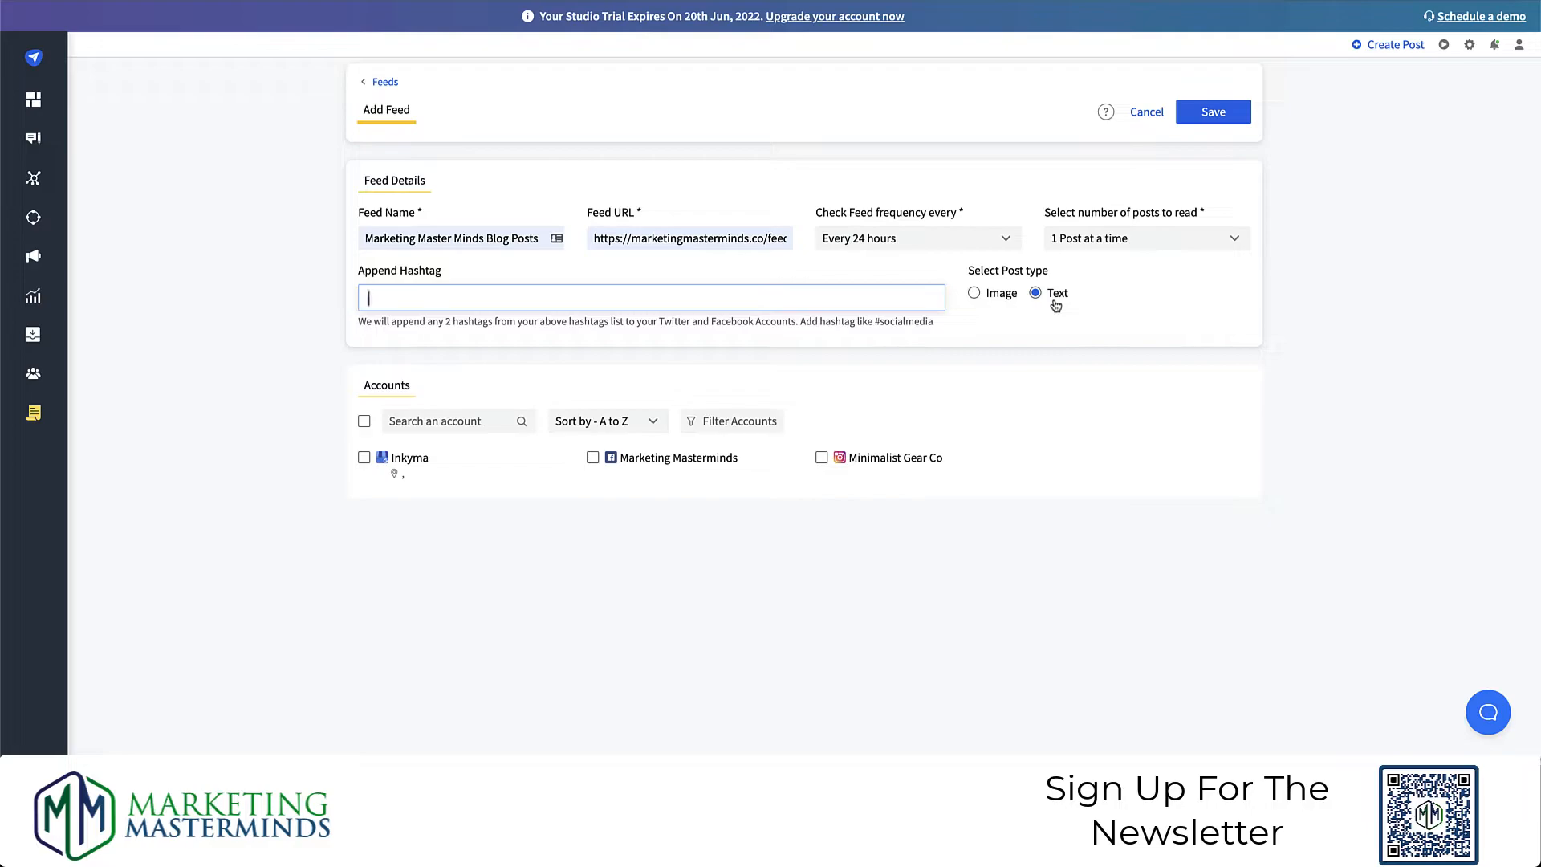
- Assign the feed to the Inkyma, Marketing Masterminds and Minimalist Gear Co accounts and save it
click(364, 458)
click(593, 458)
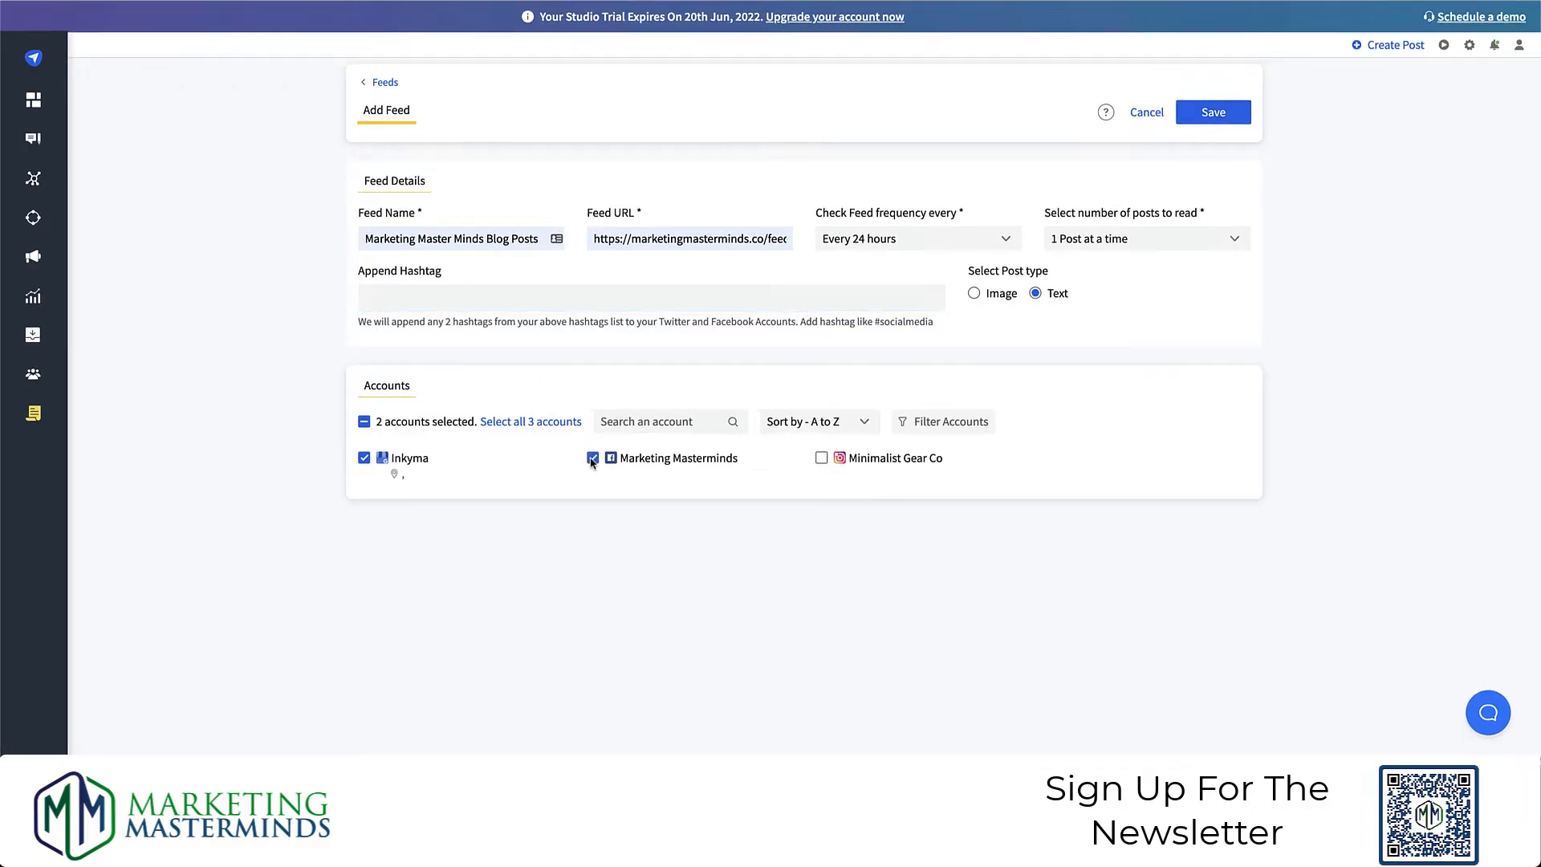
click(822, 459)
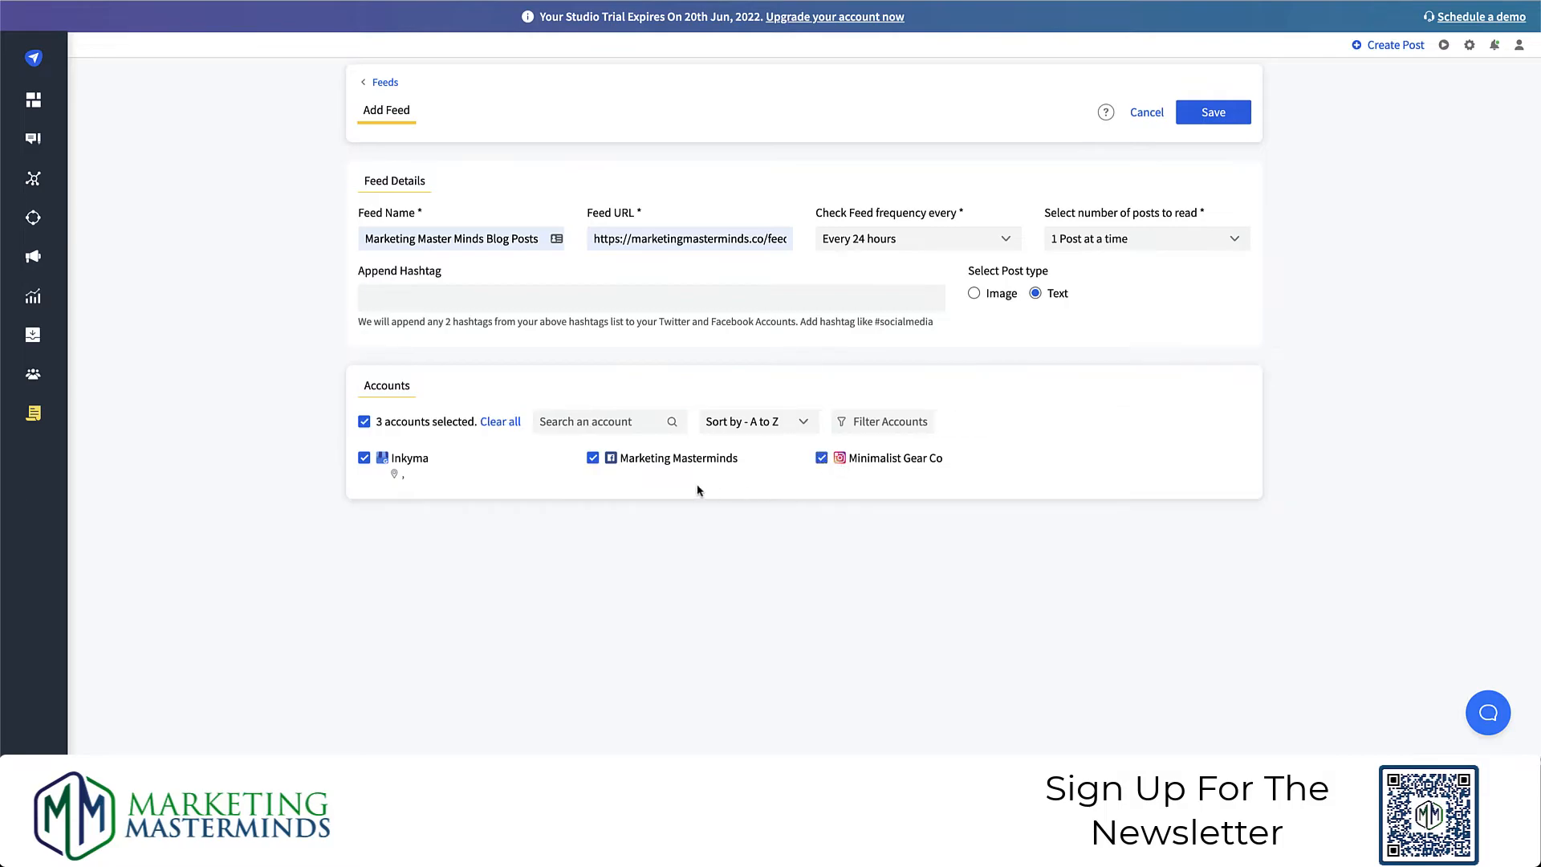
click(1213, 112)
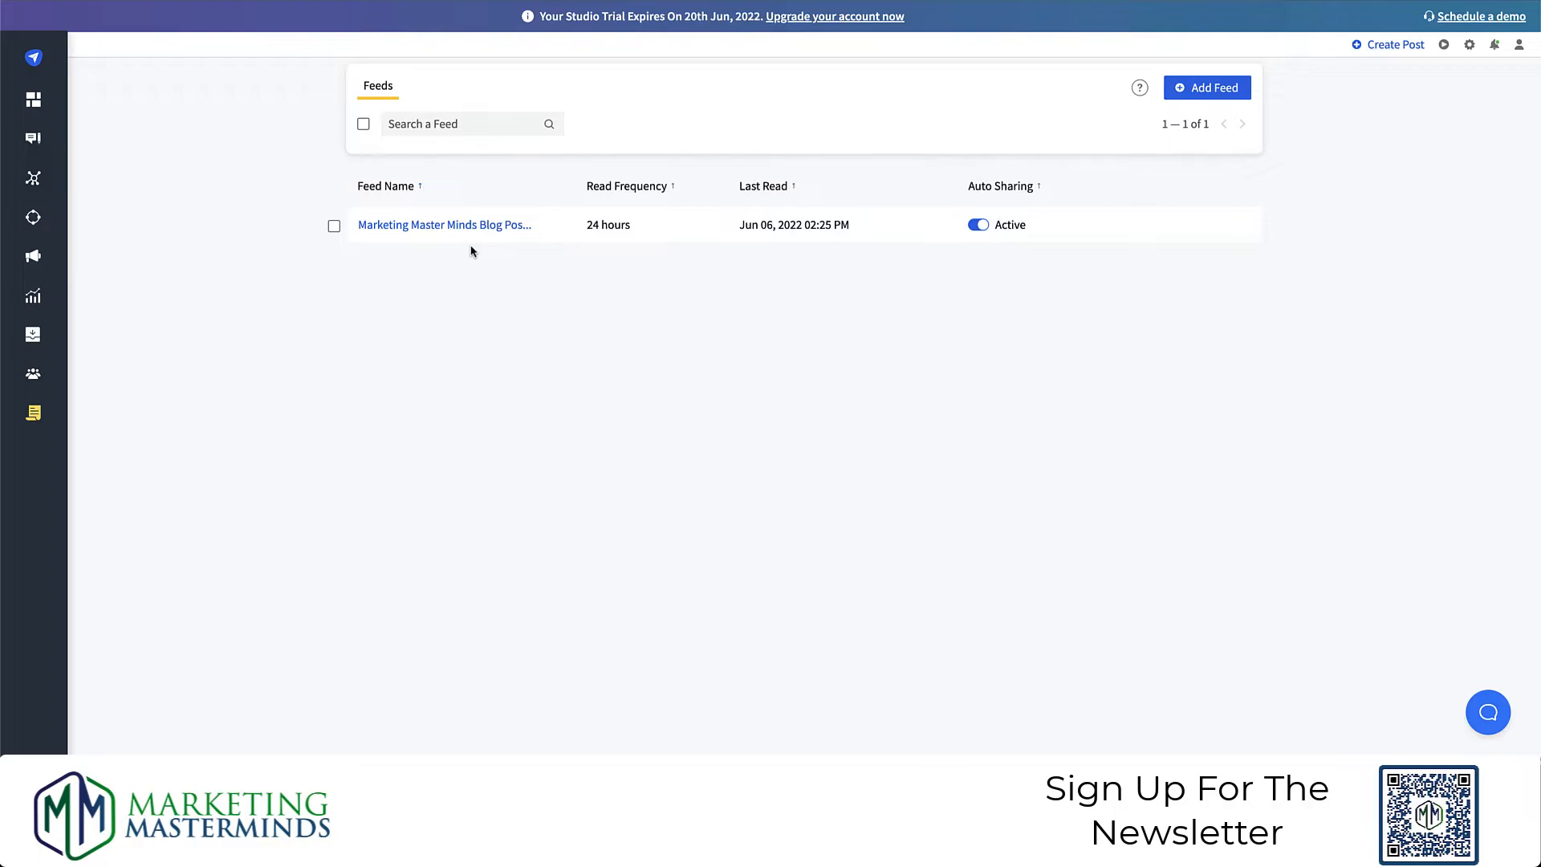
- Start a new post and upload the image Social Pilot Test.png from the computer as its media
mouse_move(68, 143)
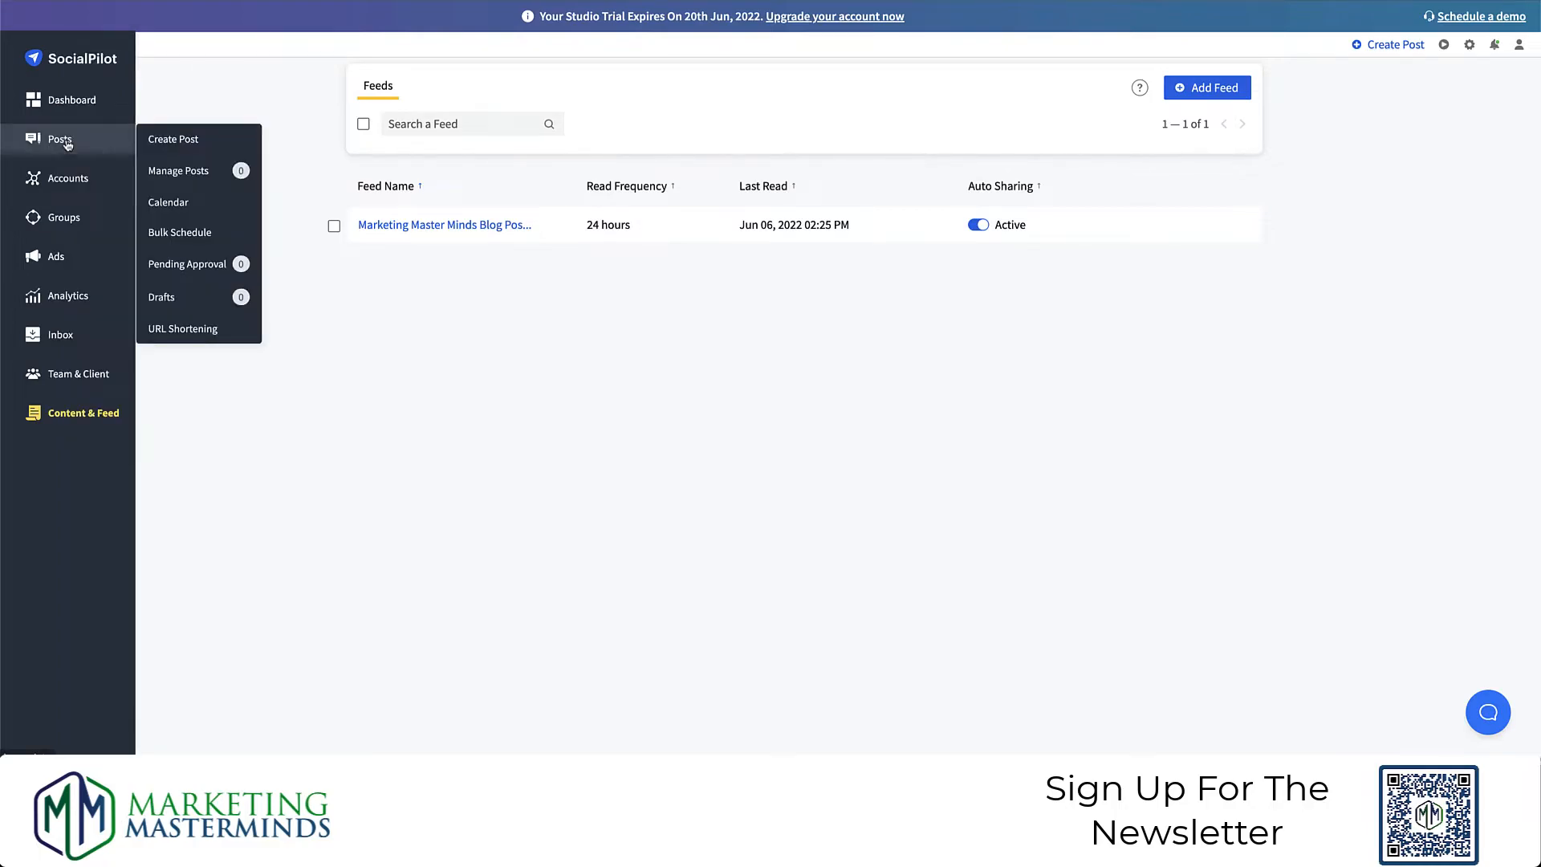
click(190, 141)
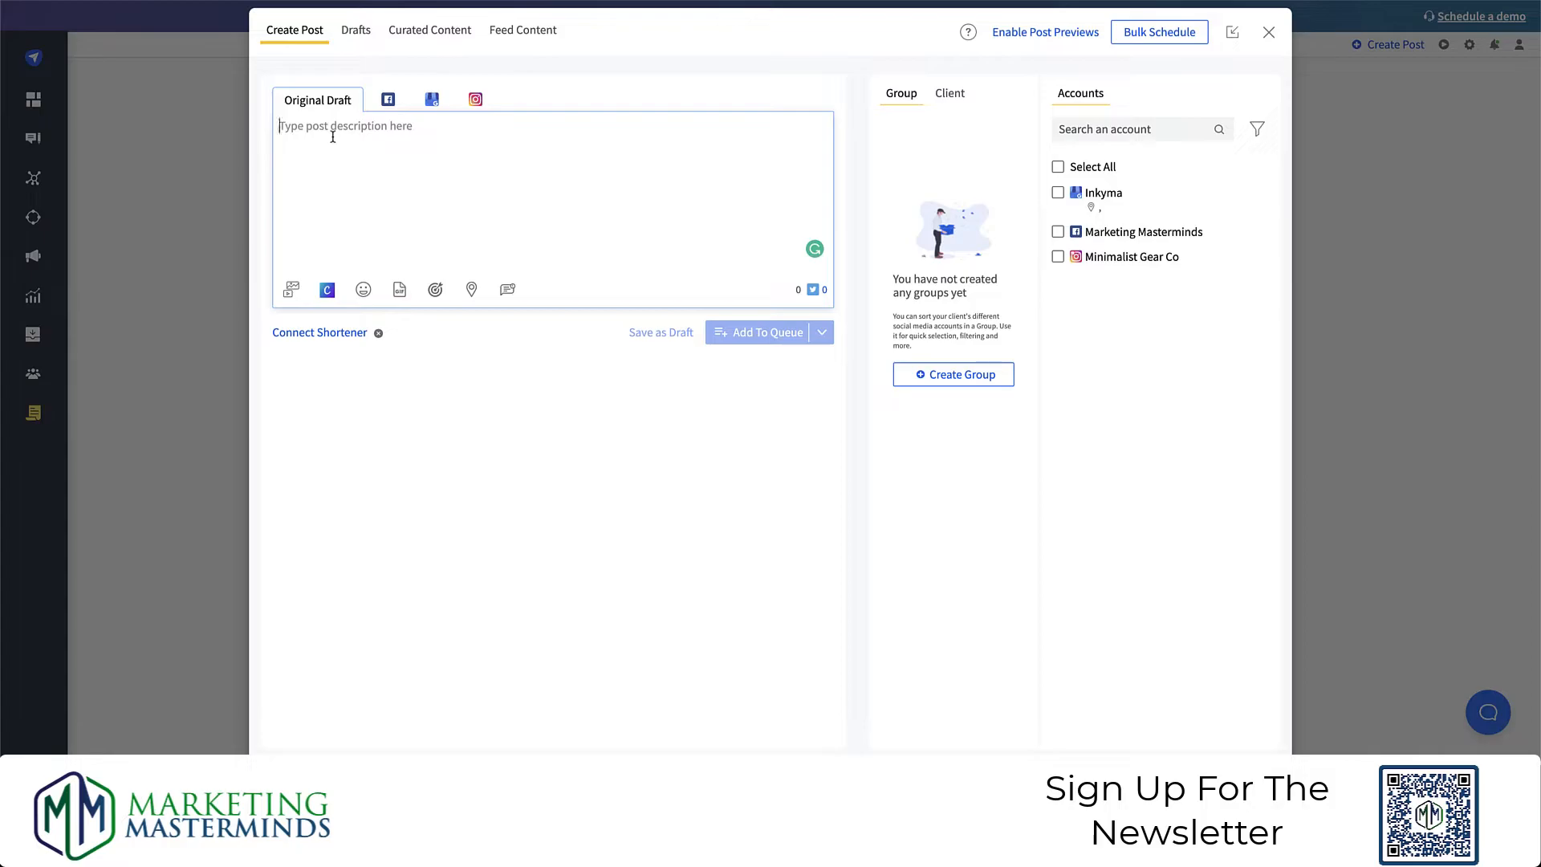
click(291, 289)
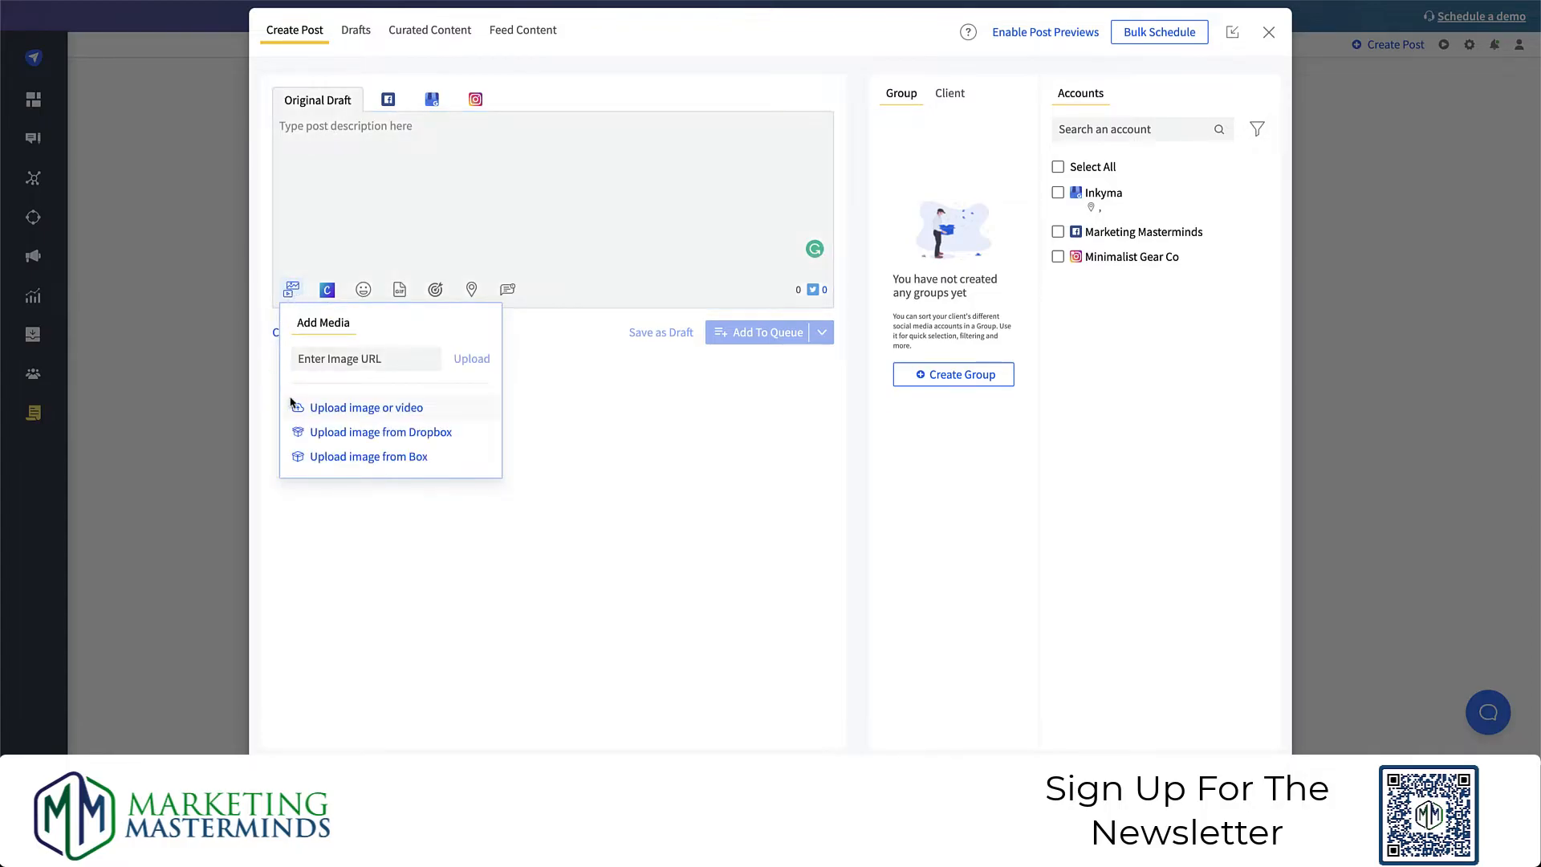
click(345, 409)
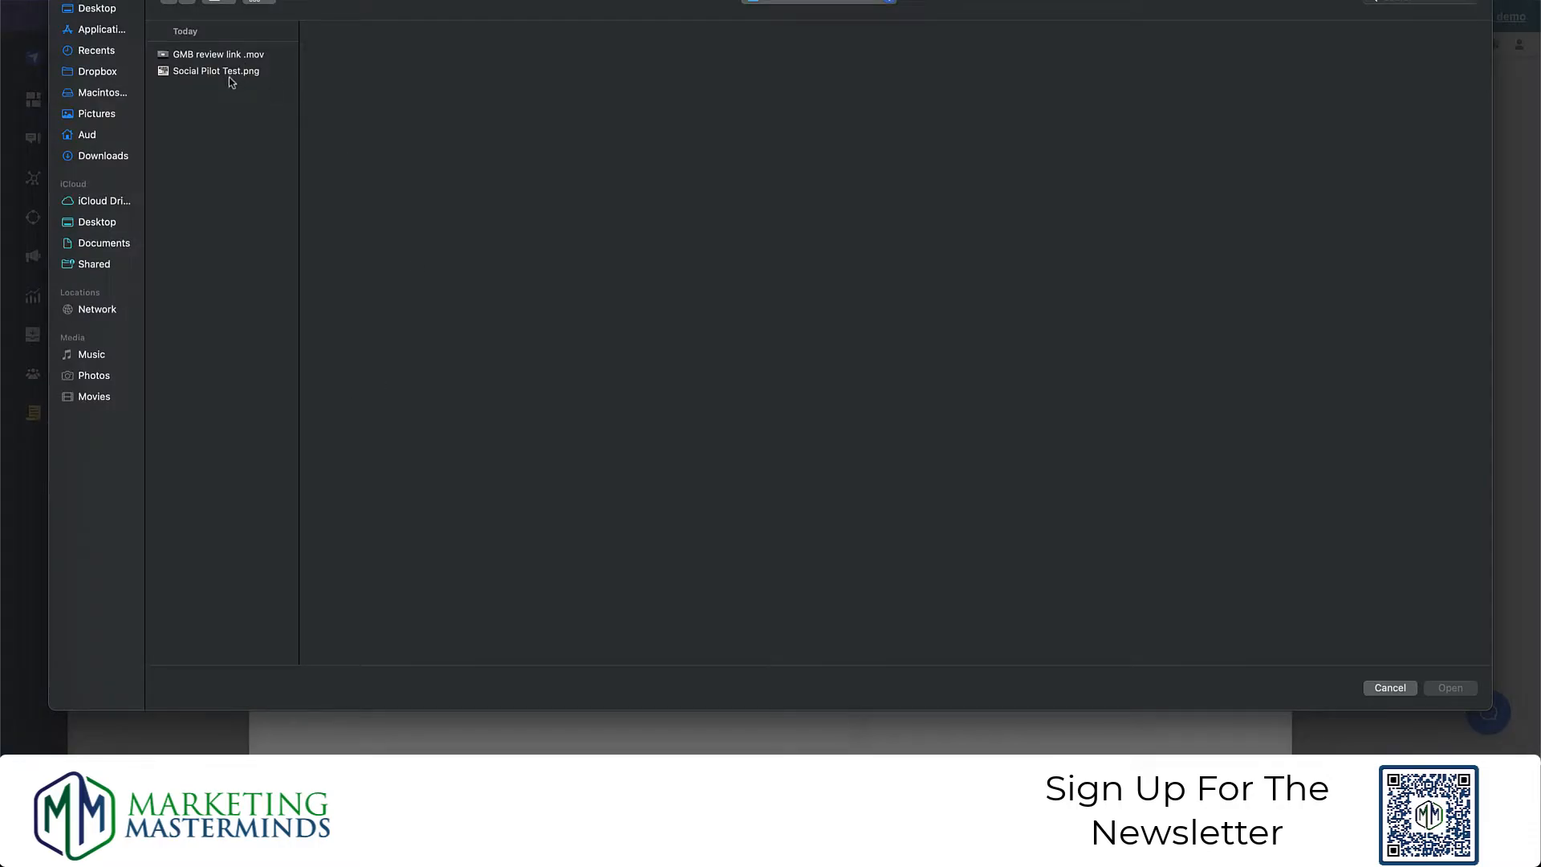
click(232, 73)
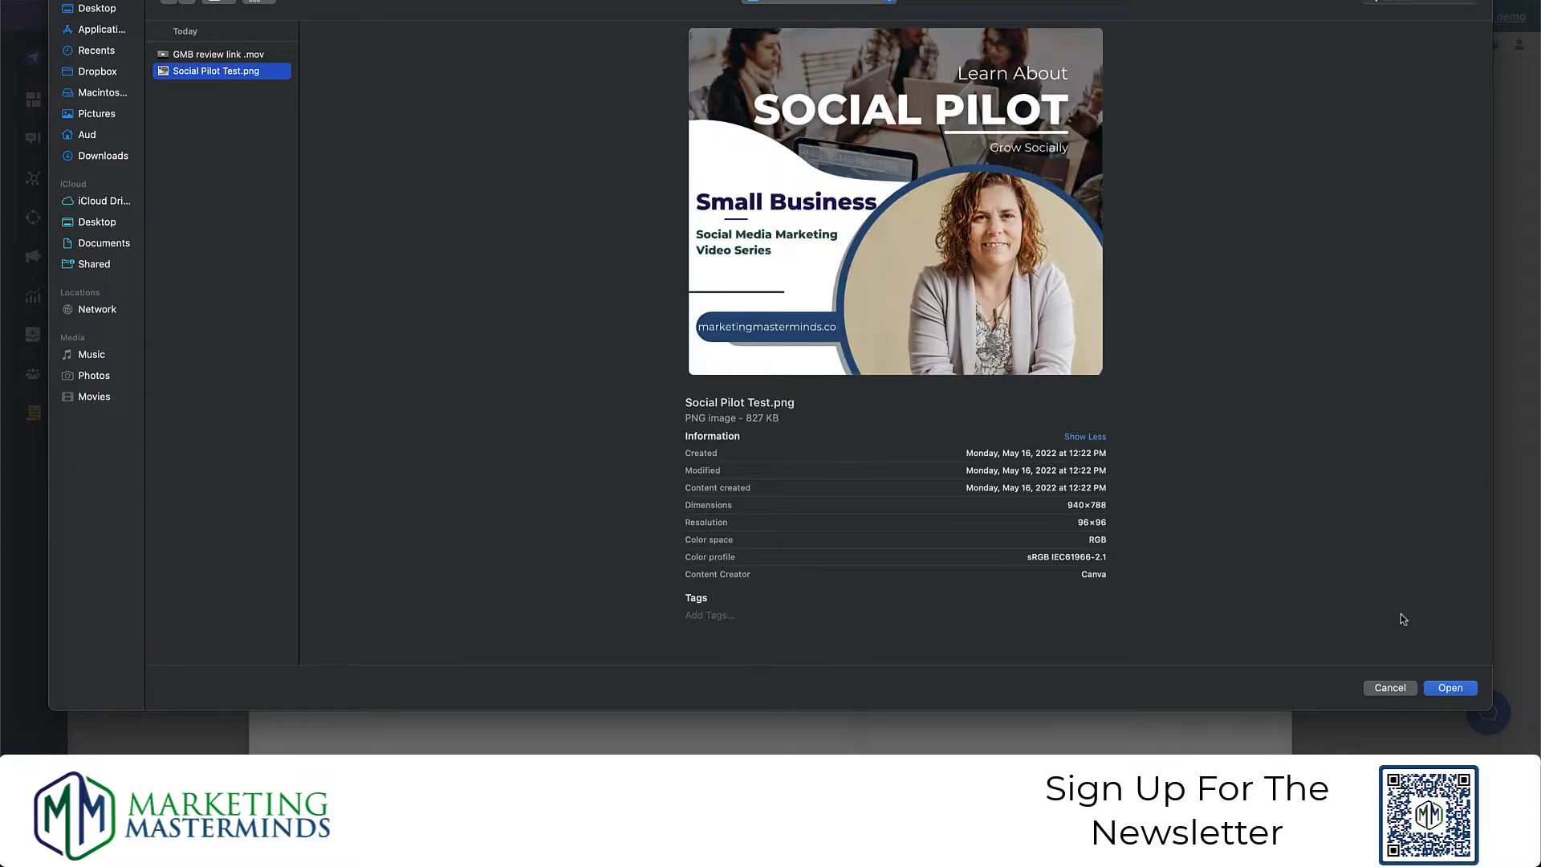
click(1451, 688)
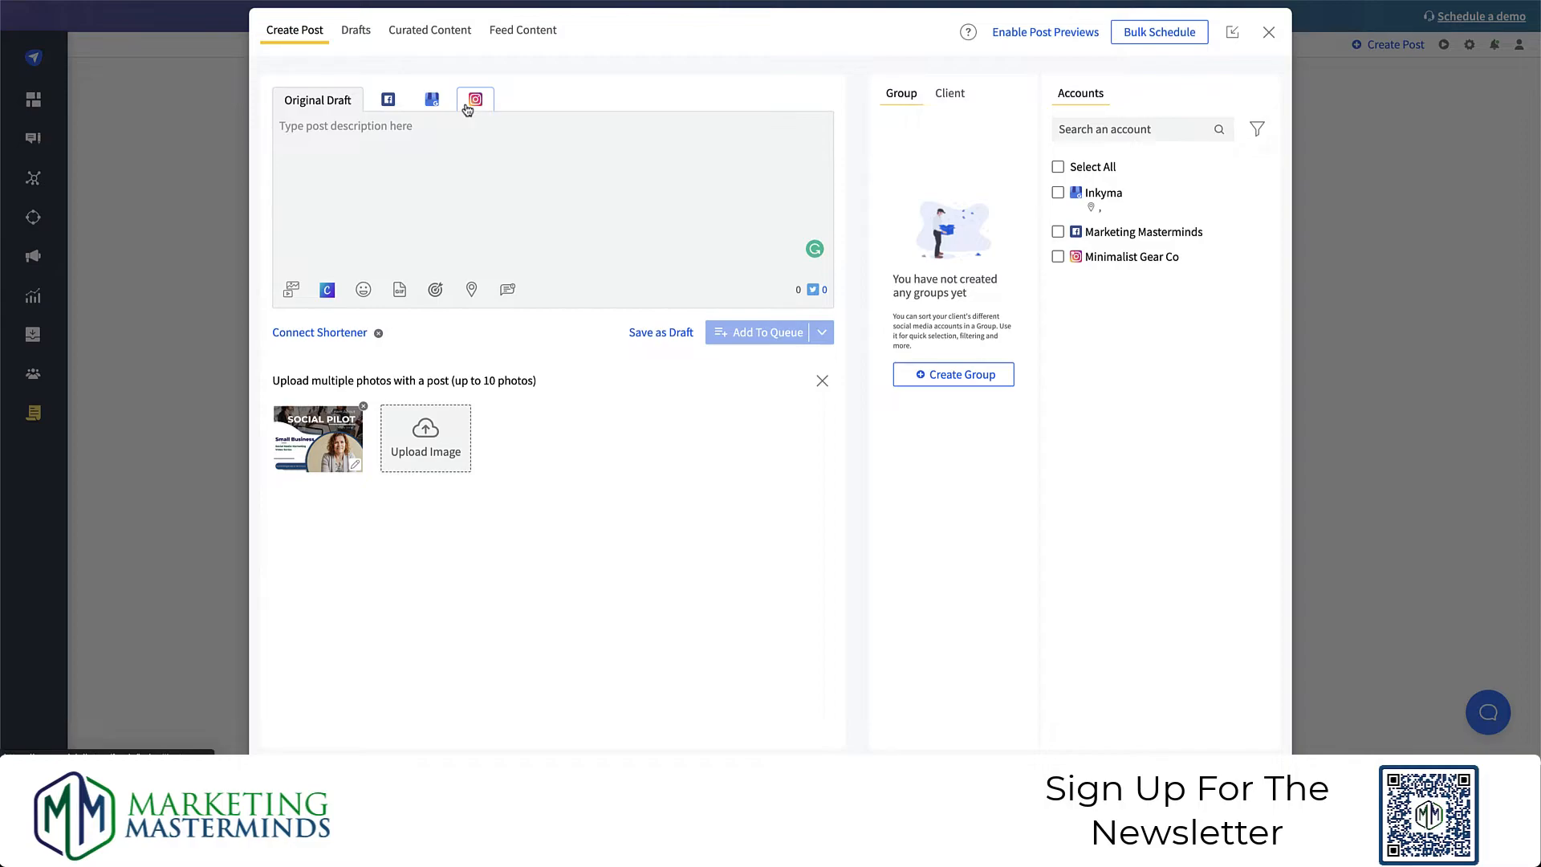
- Write the post description with spaced lines "Marketing Webinar for Small Business", "Date", "Time" and "Link To Register -"
click(434, 128)
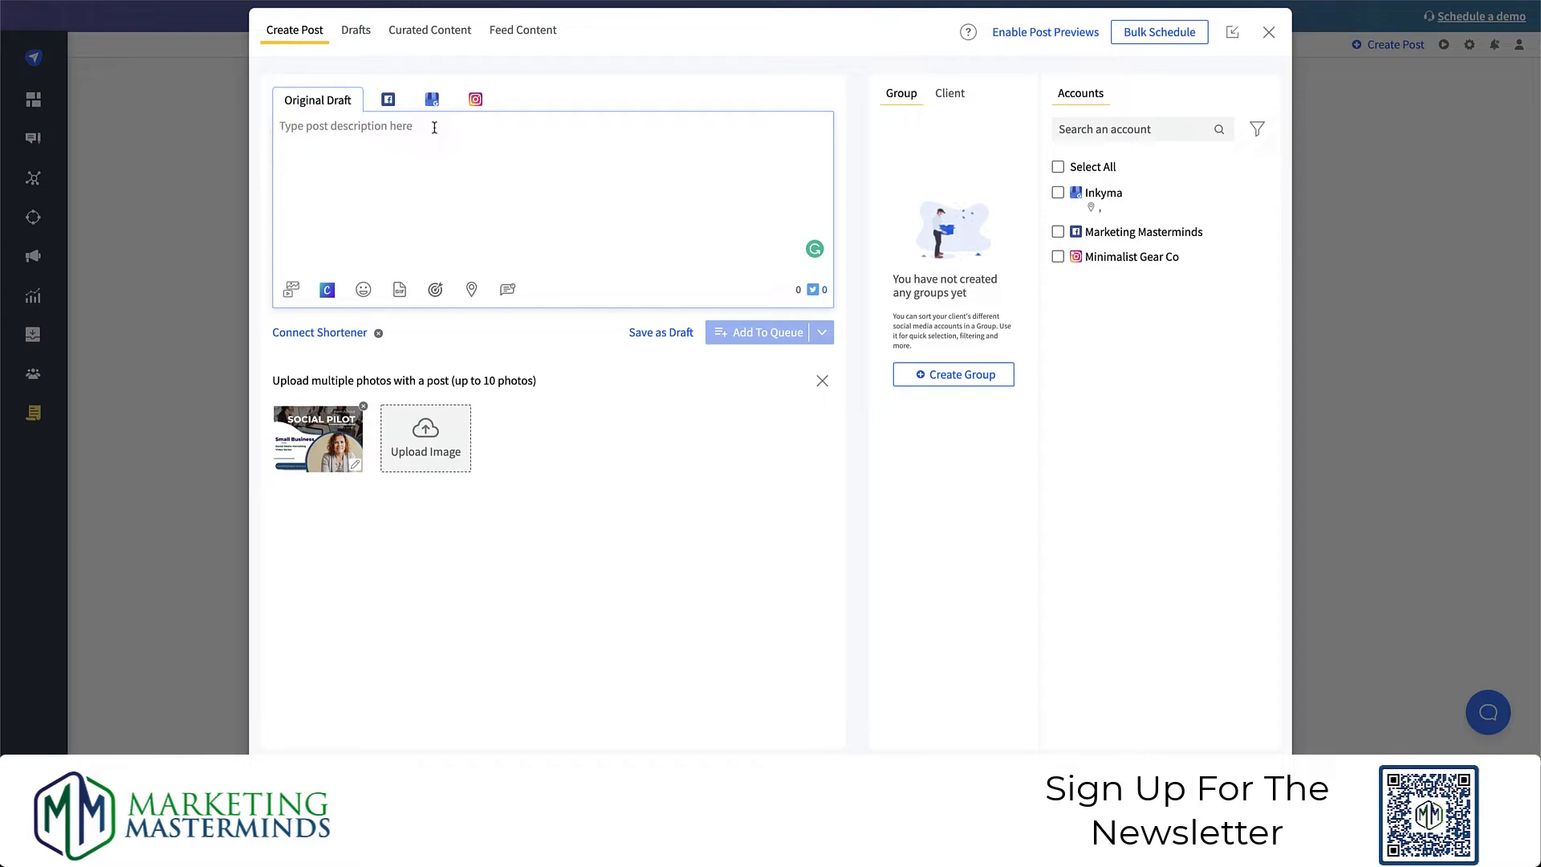
text(Marketing W)
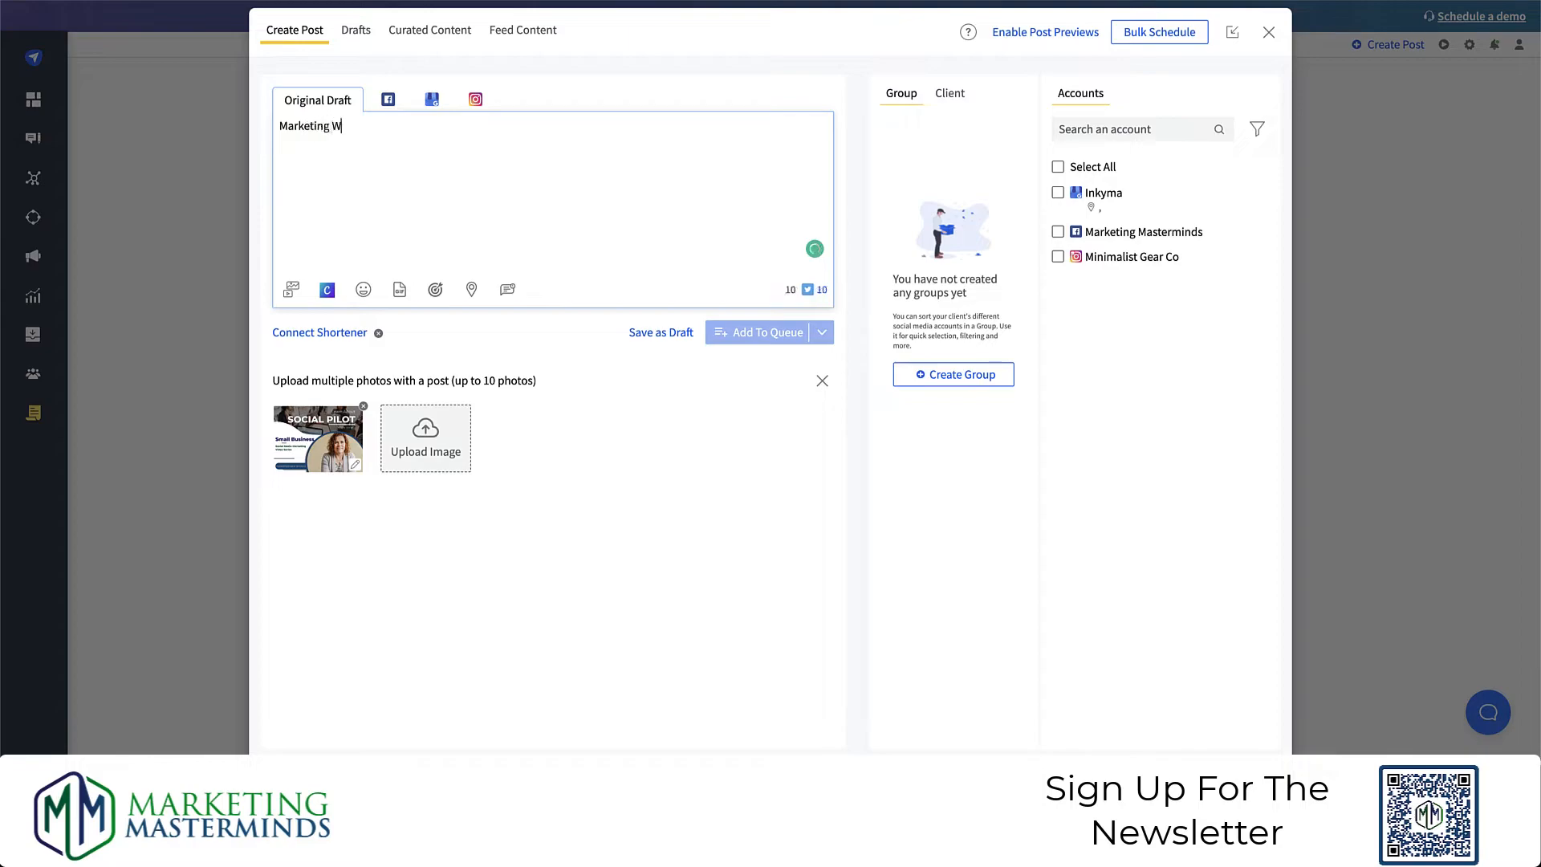
text(ebinar for Small Business)
key(Return)
key(Return)
text(Date)
key(Return)
key(Return)
text(Time)
key(Return)
key(Return)
text(Link To Register -)
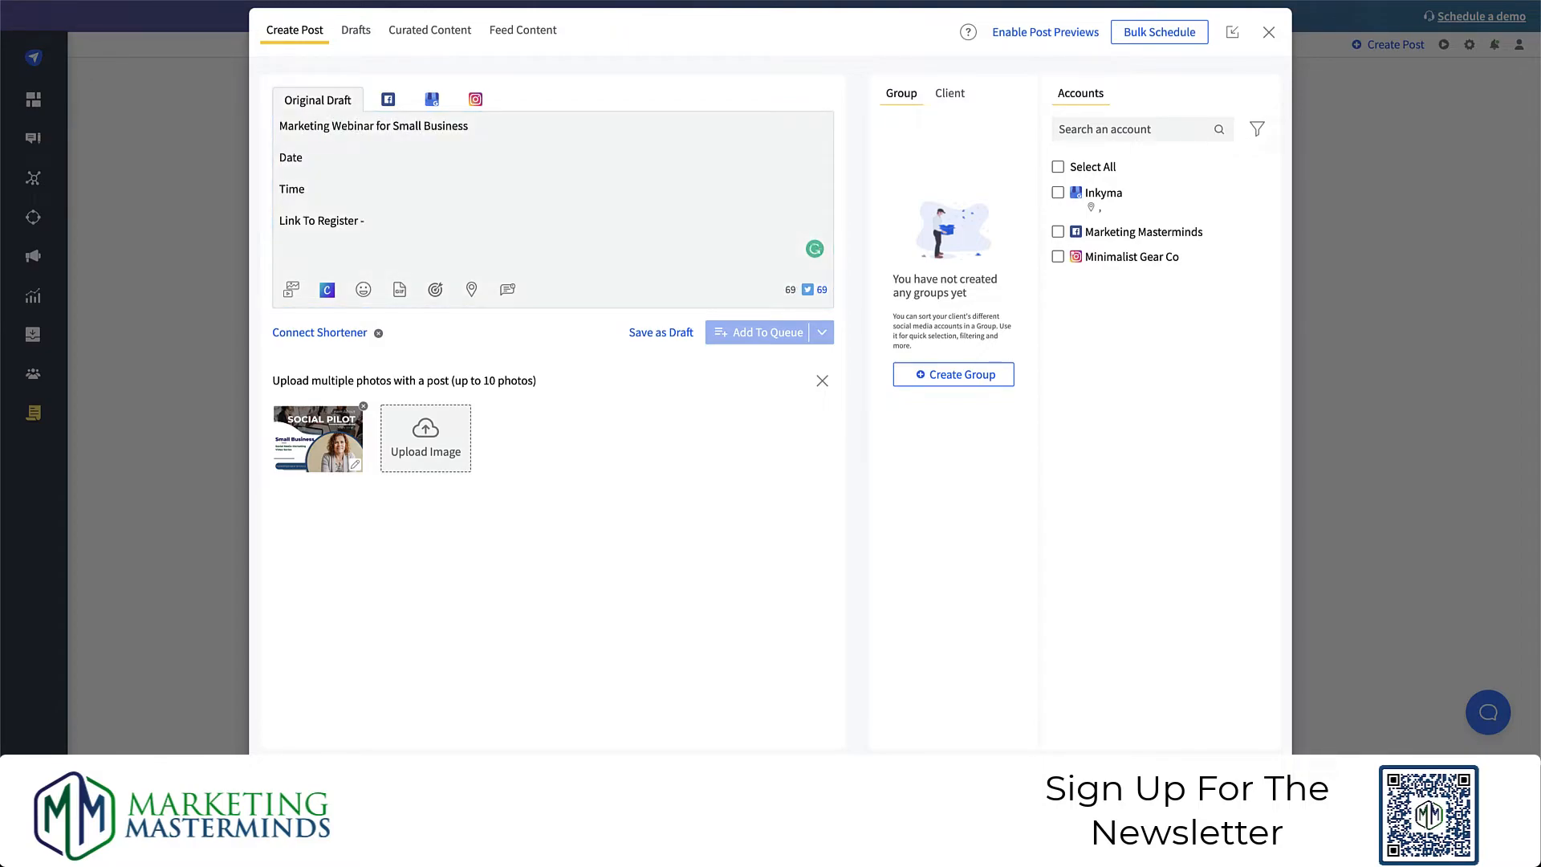
click(396, 220)
text(https://marketingmasterminds.co/category/website/)
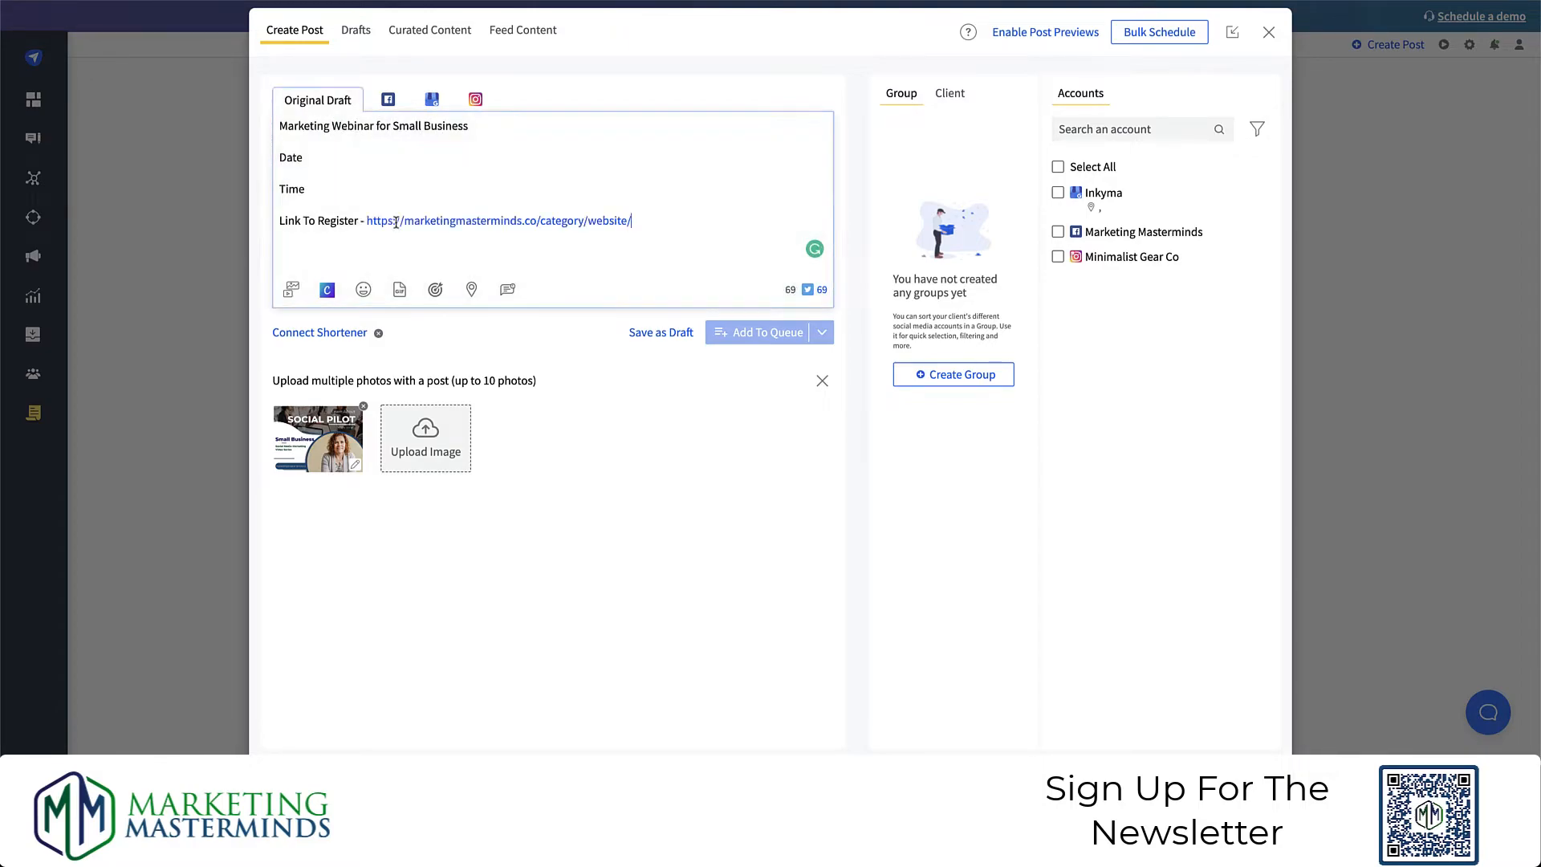
key(Return)
key(Return)
text(join us for this educational webinar where we share with you how to market your business for success.)
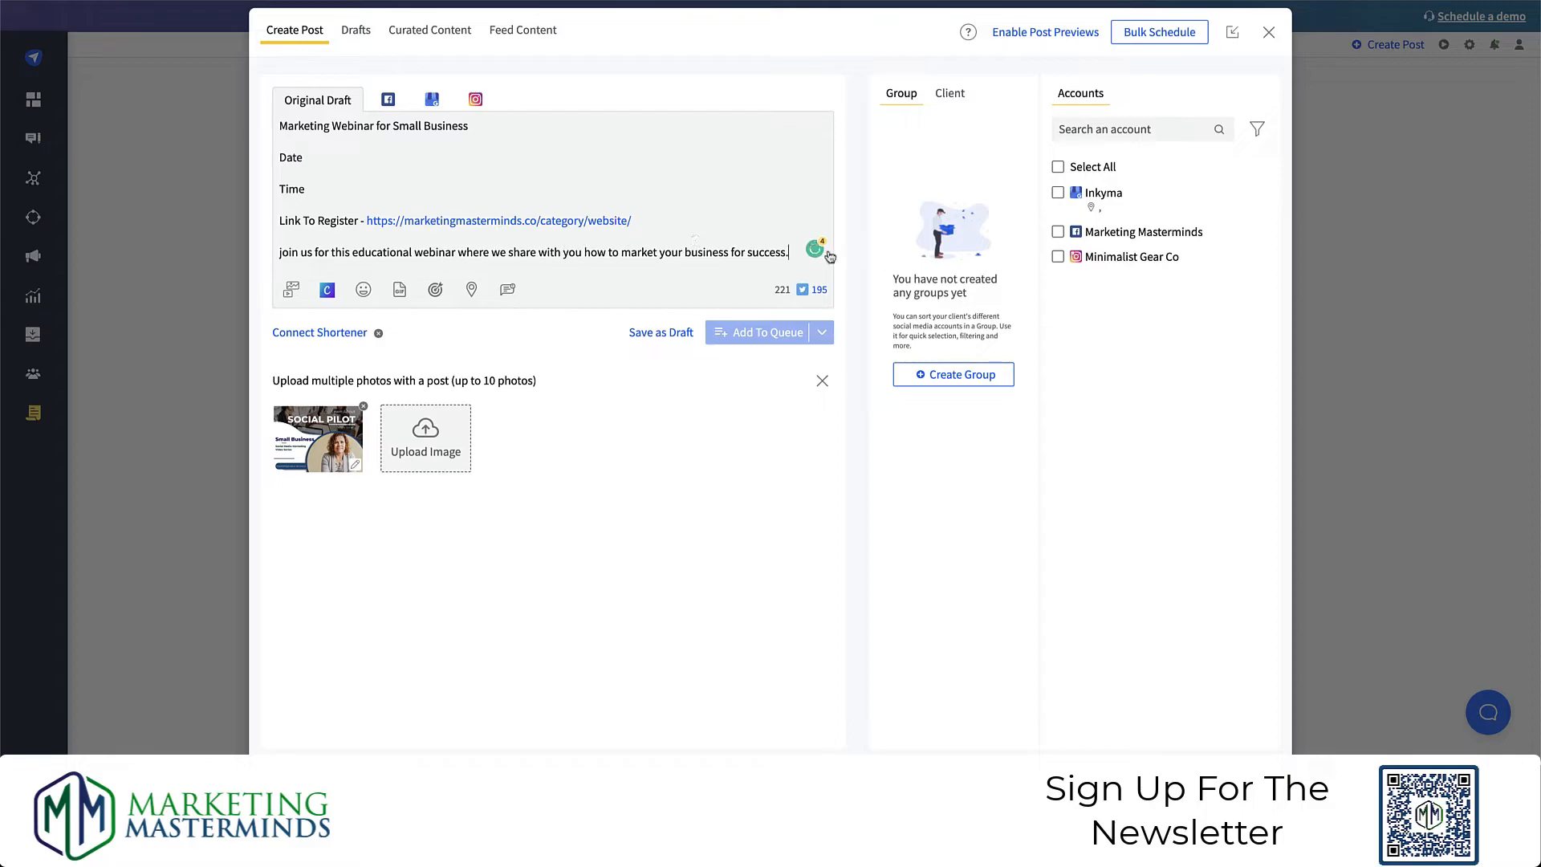
- Review the writing suggestions for the description, capitalize "Join" in its closing sentence and dismiss the suggestions
mouse_move(816, 257)
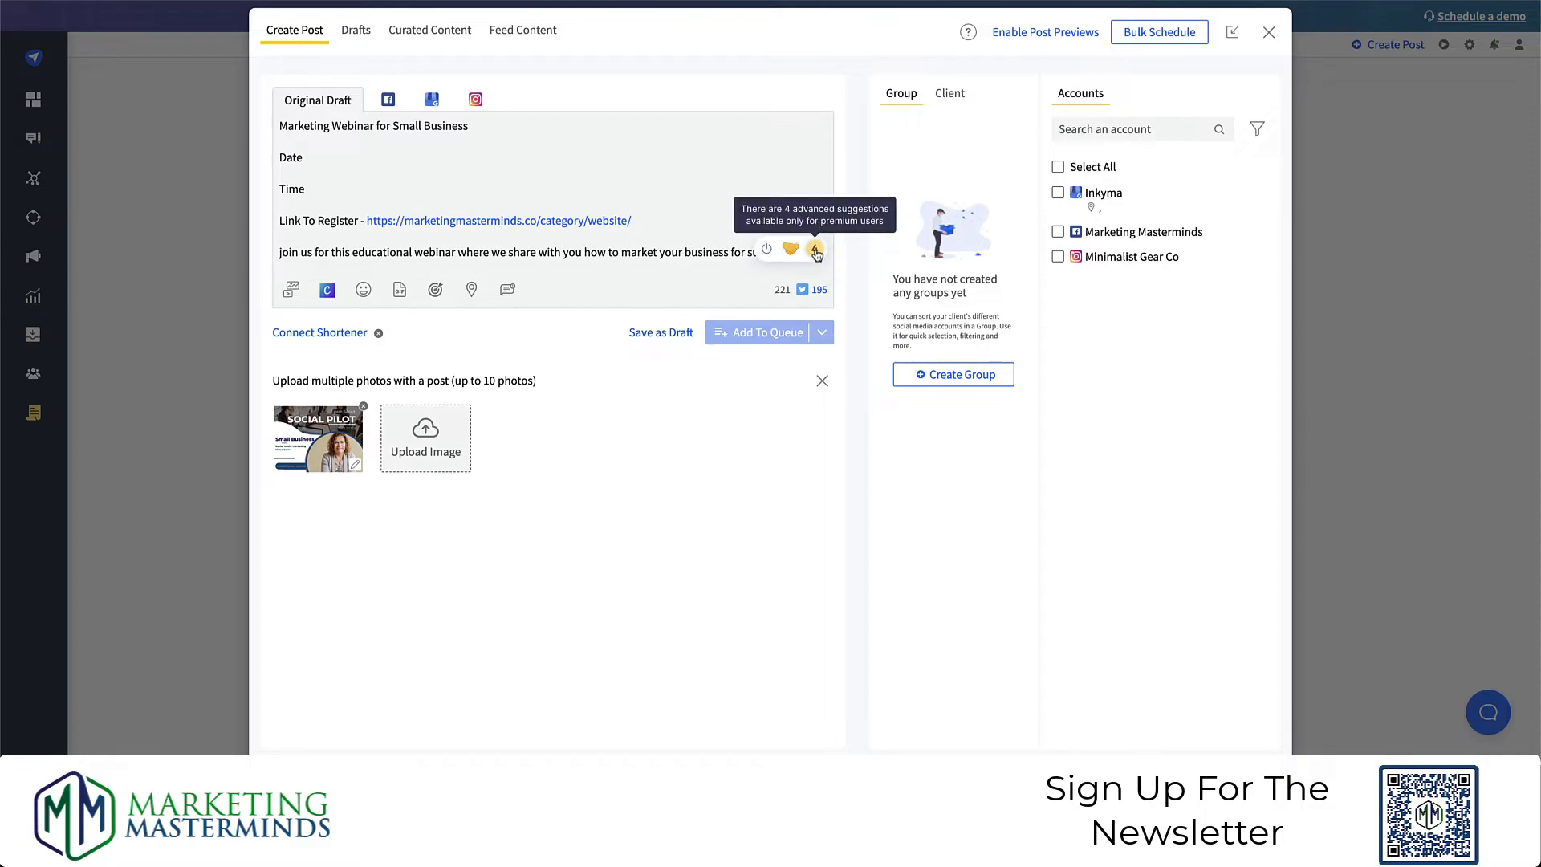
click(816, 252)
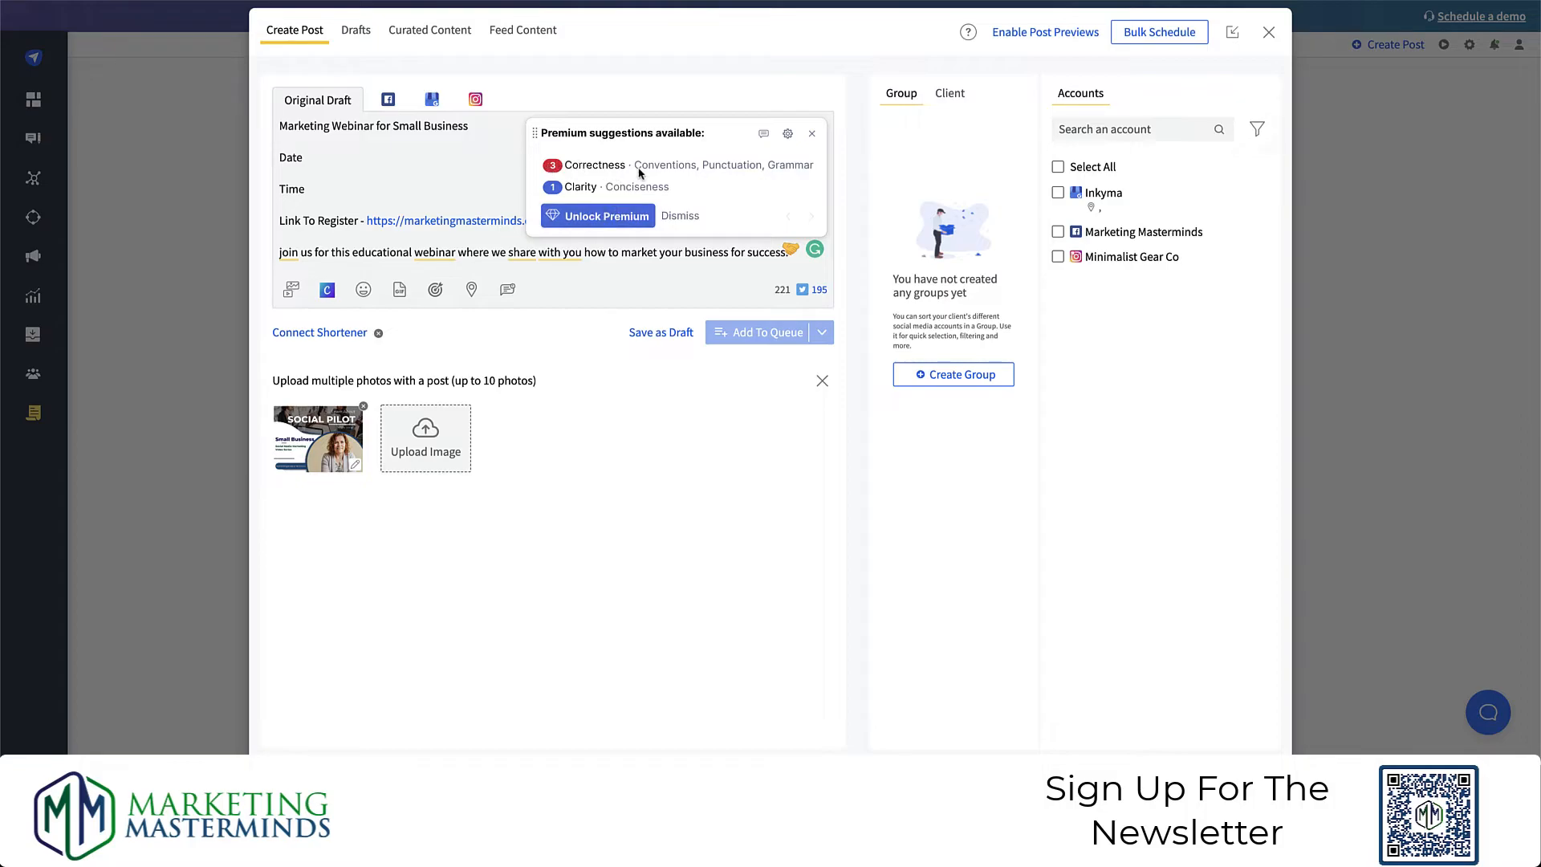
click(433, 256)
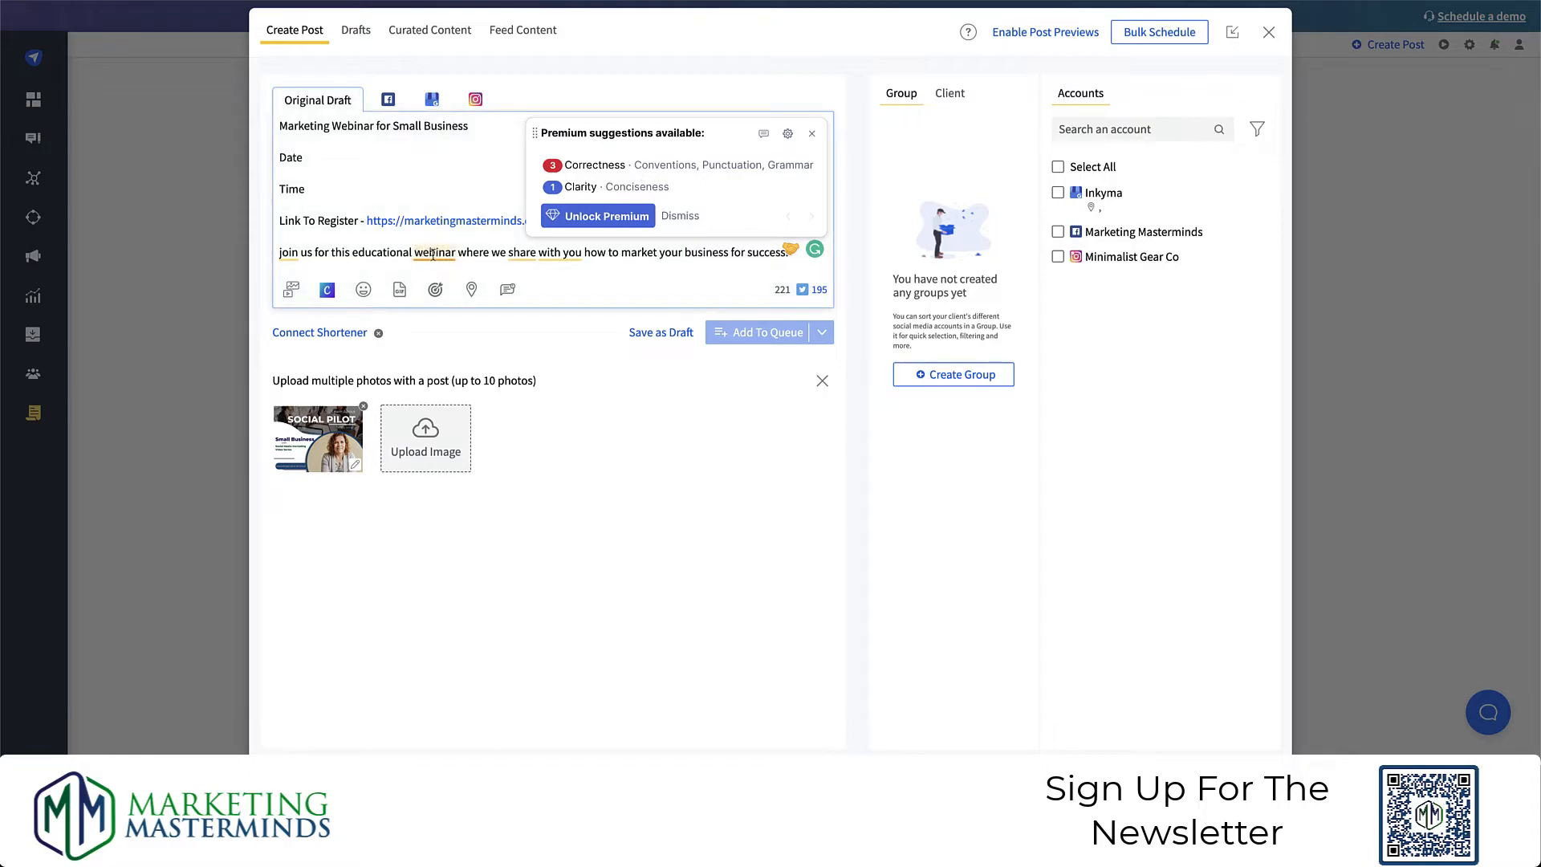
click(283, 256)
key(BackSpace)
text(J)
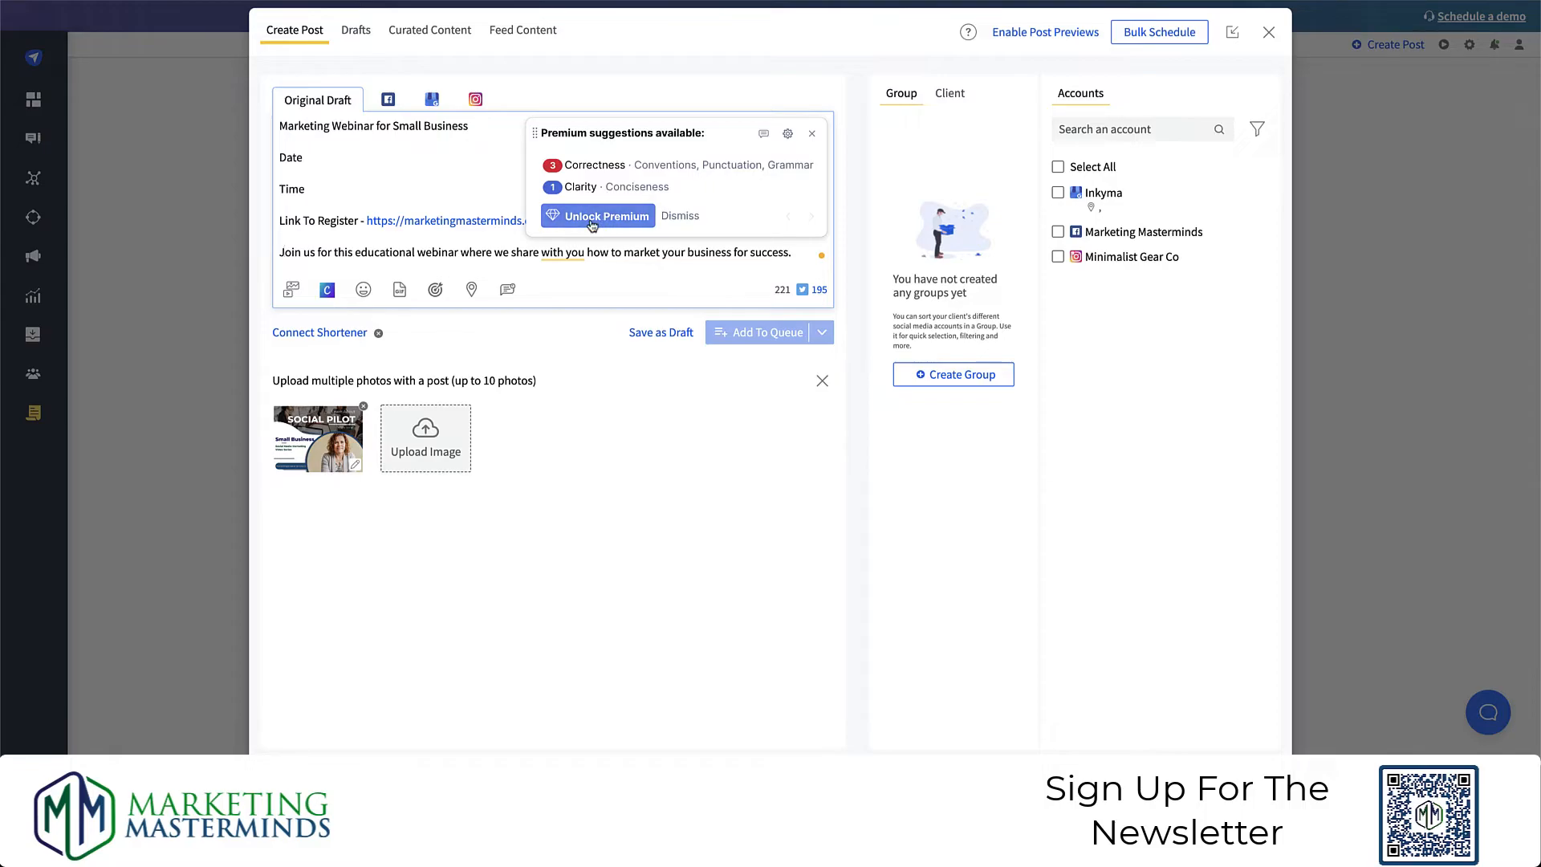
click(812, 136)
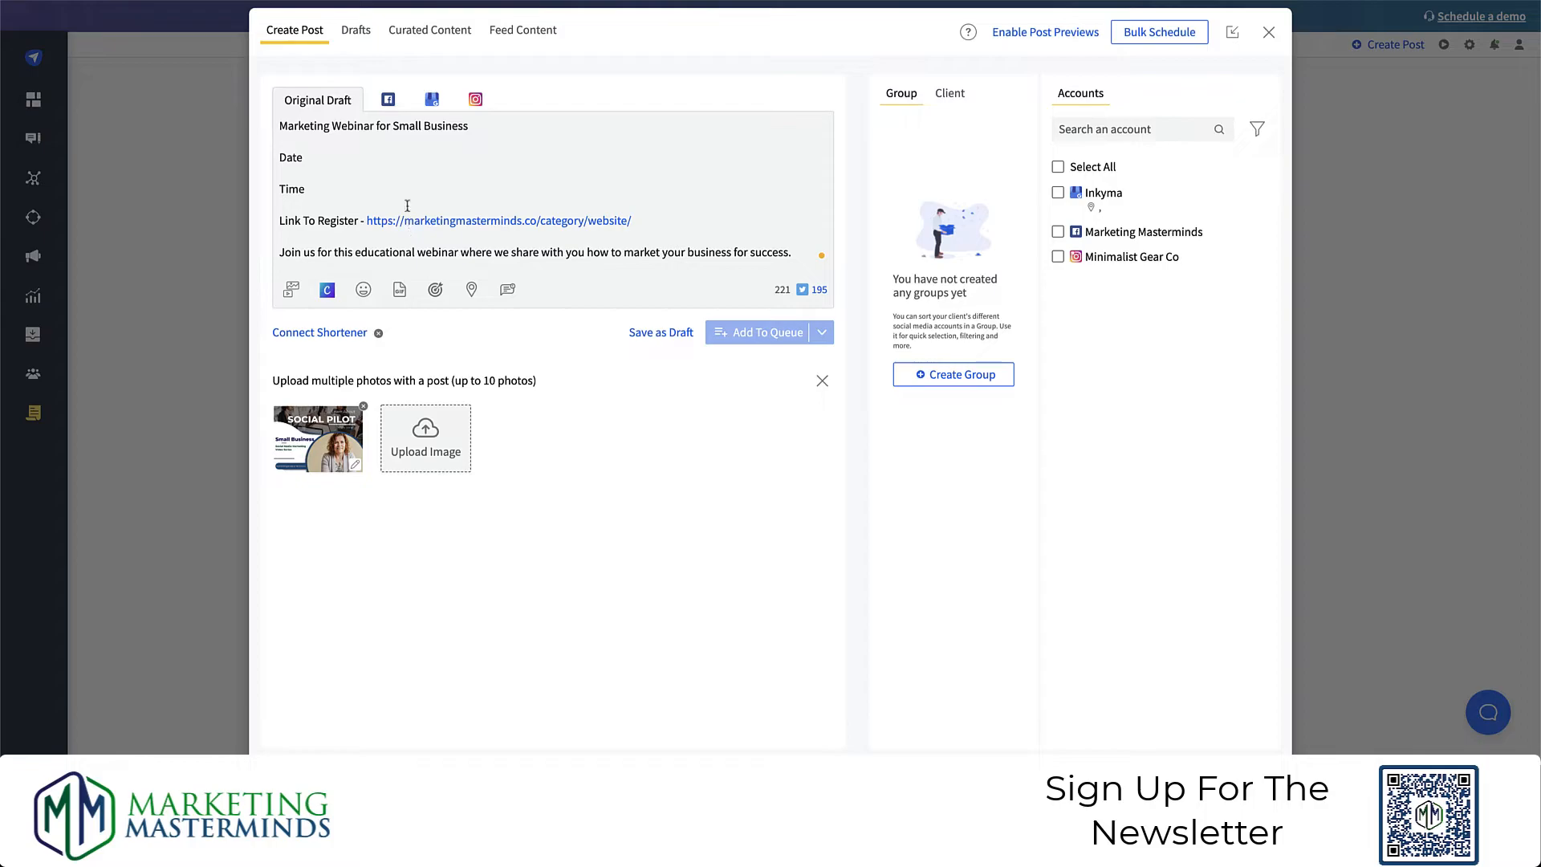
- Add a grinning face emoji after the headline in the Facebook version of the post
click(387, 100)
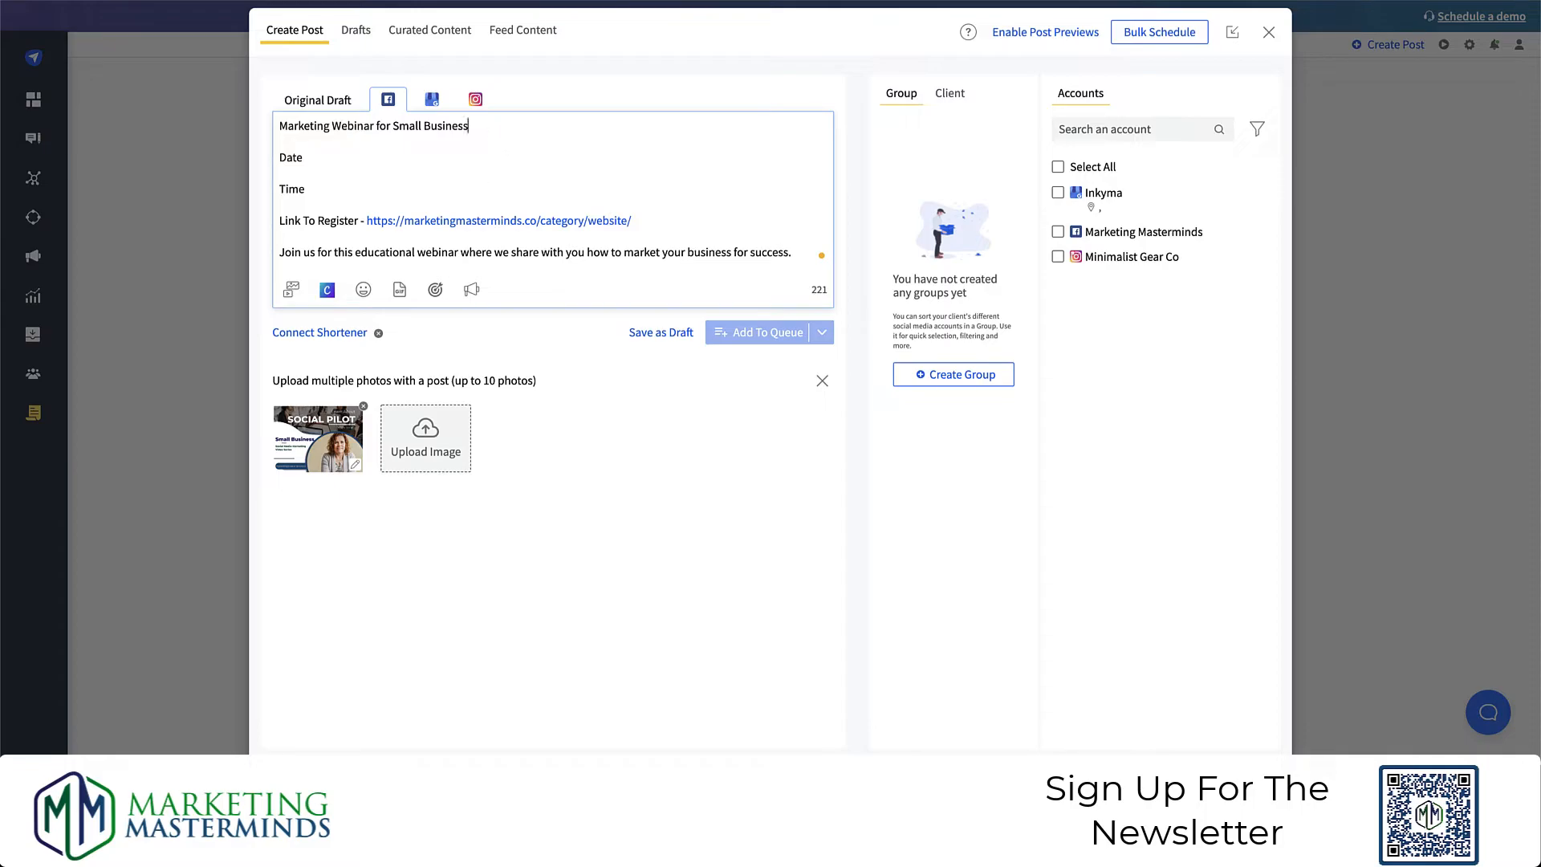
click(365, 291)
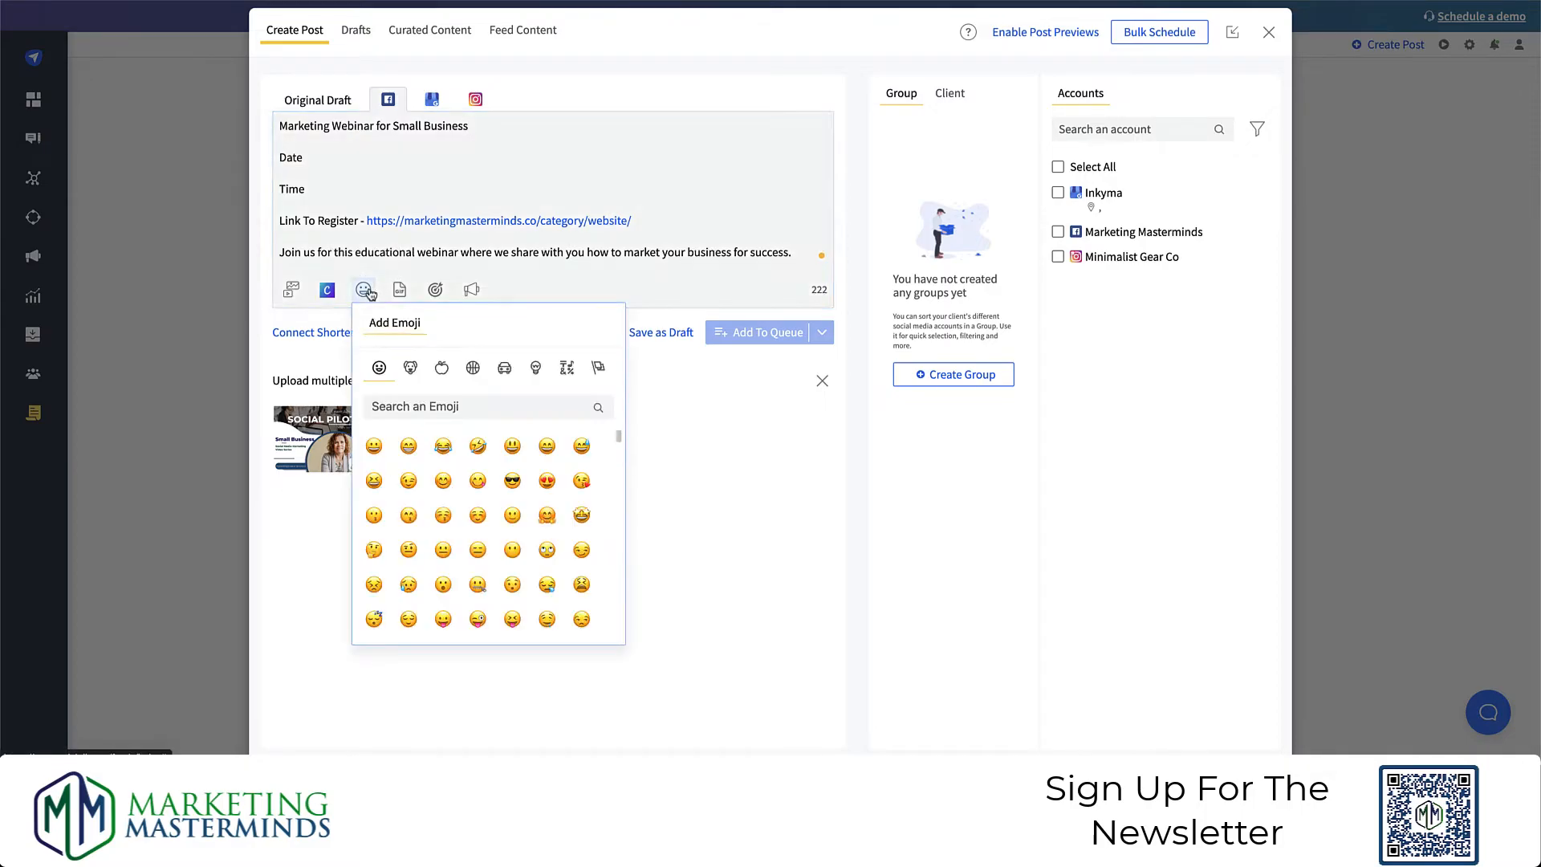
click(374, 451)
click(802, 171)
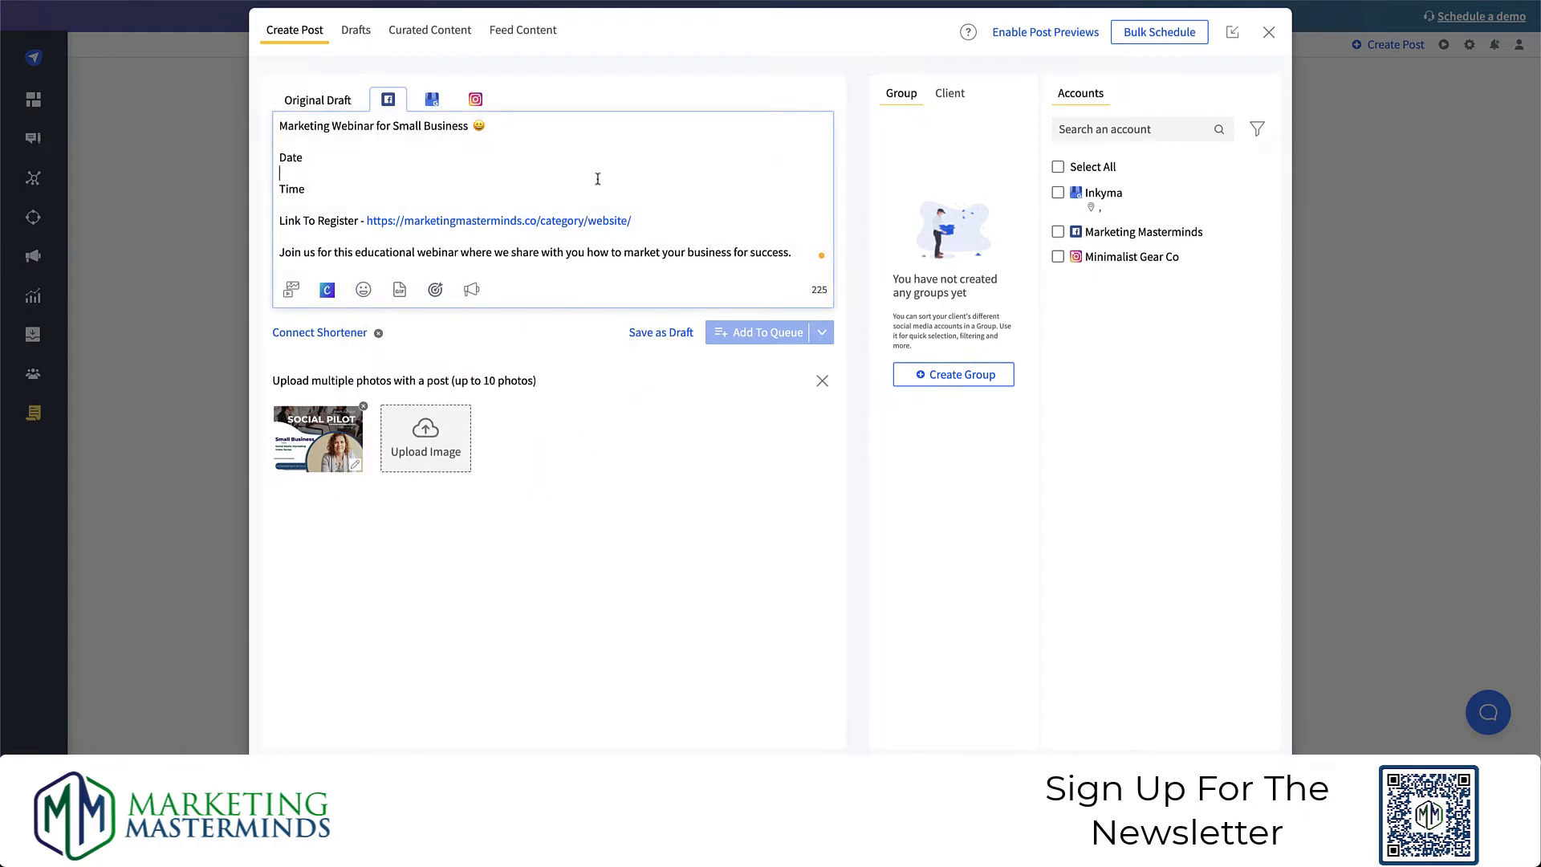
click(430, 99)
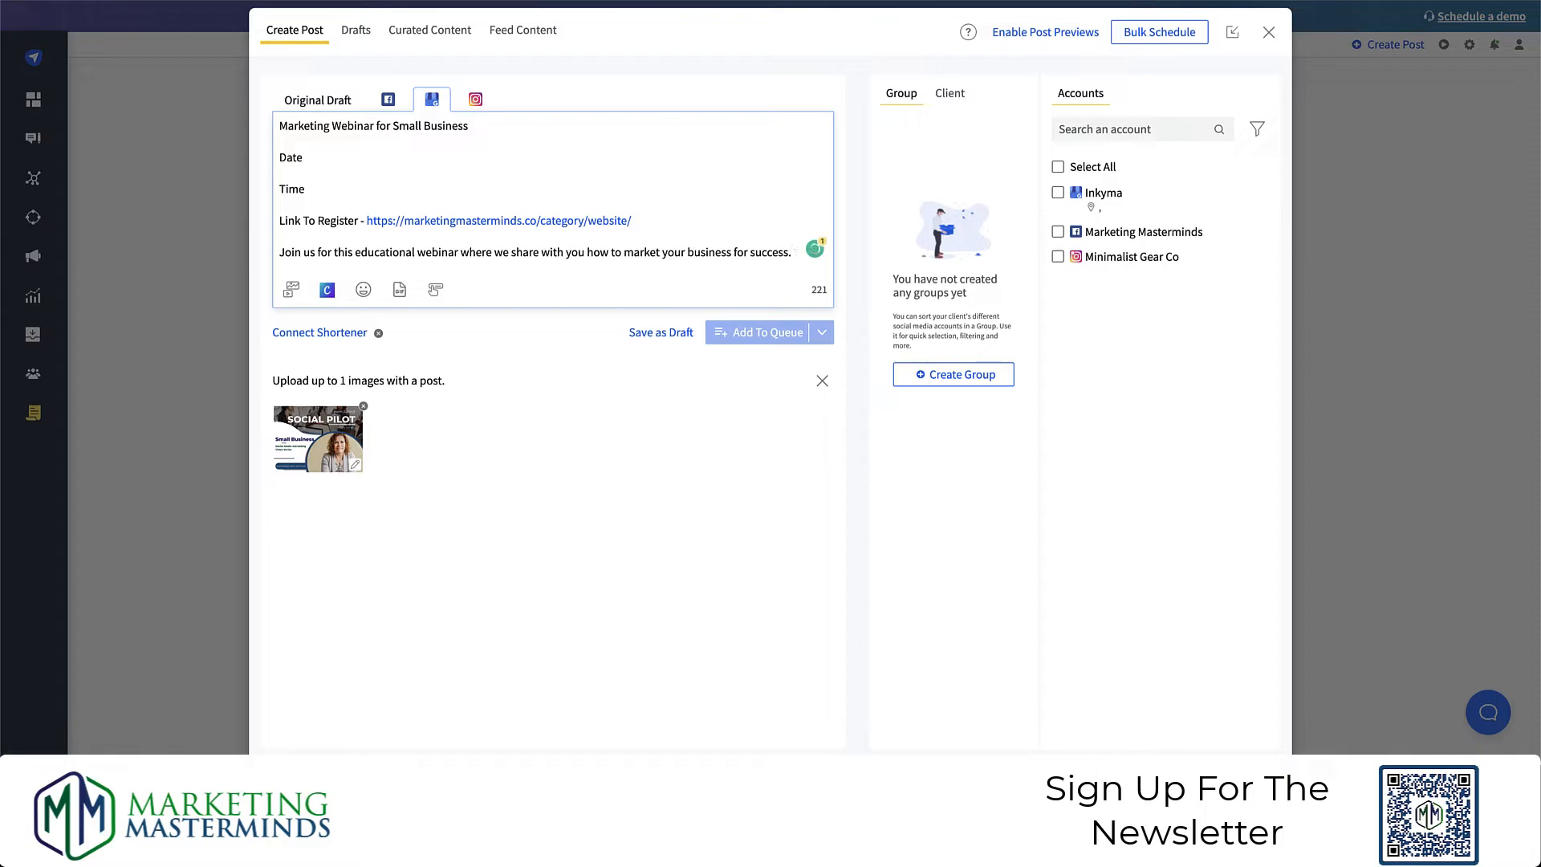
key(Return)
key(Return)
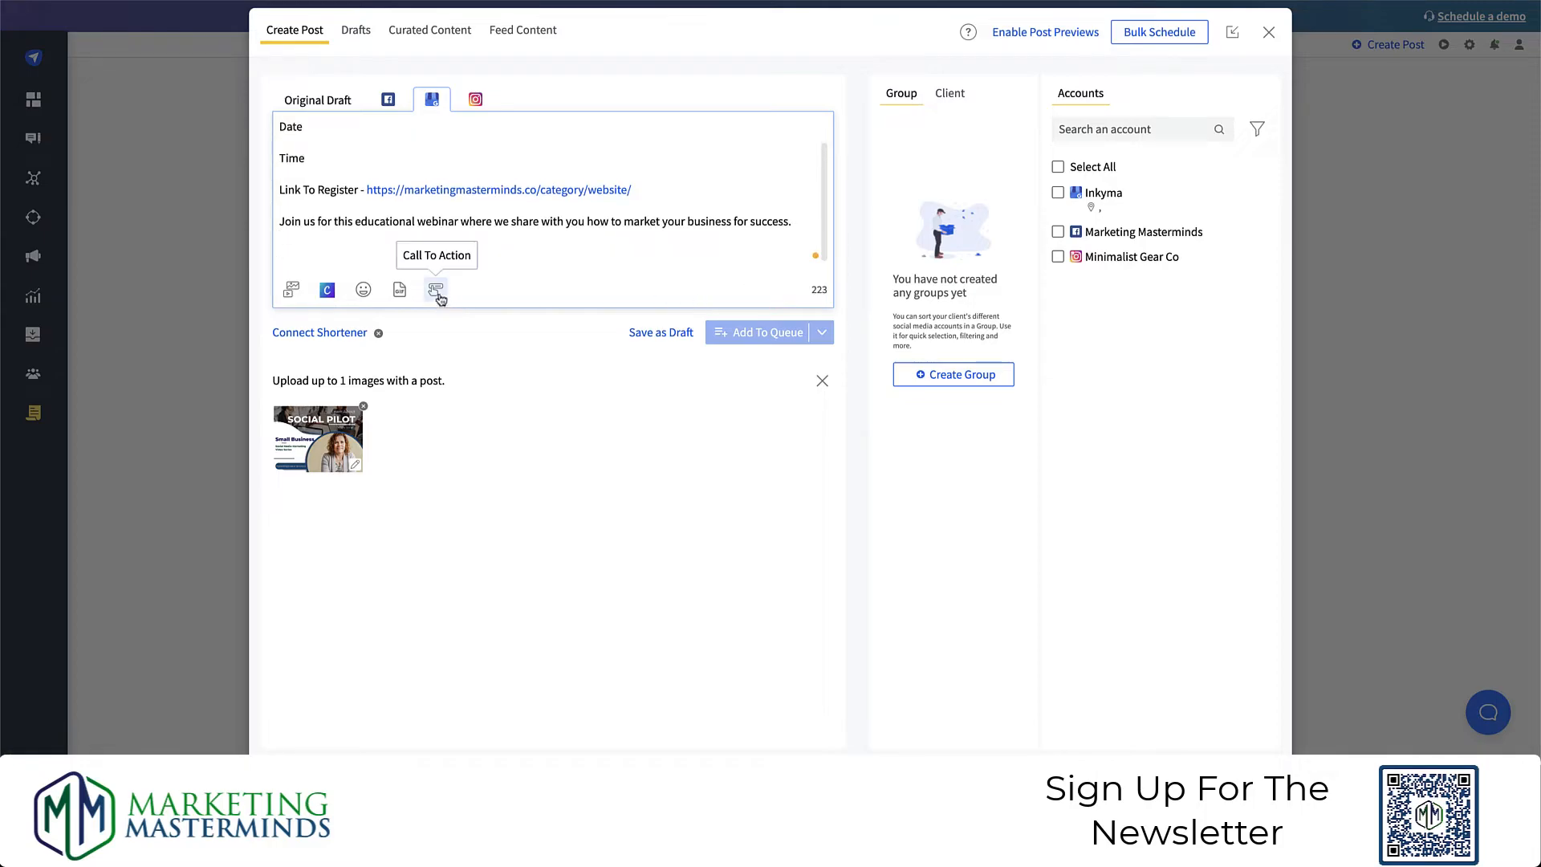
click(439, 297)
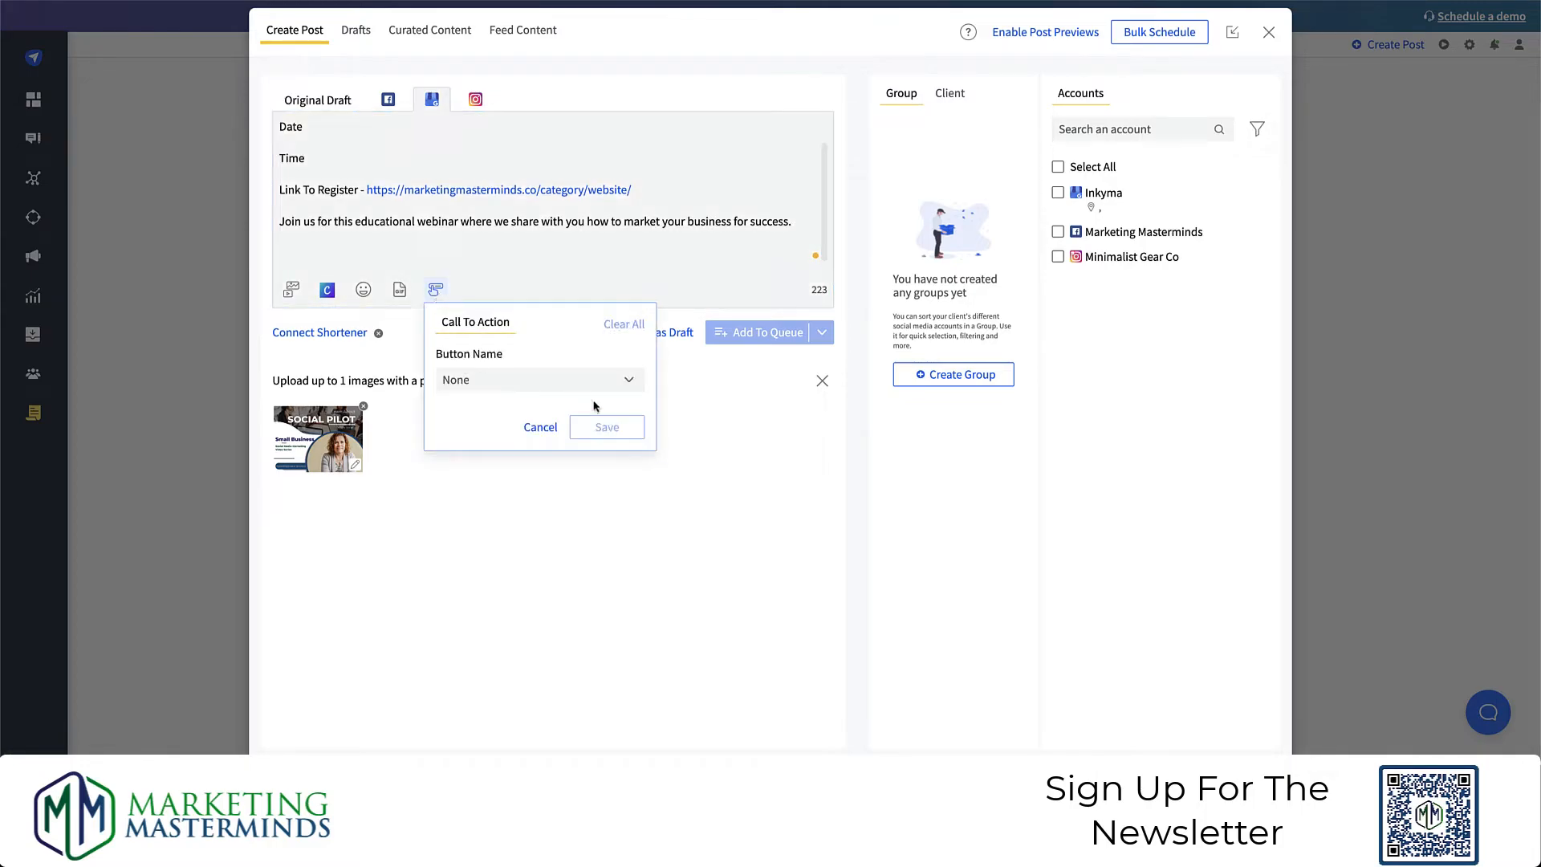
click(628, 381)
scroll(526, 455, down, 1)
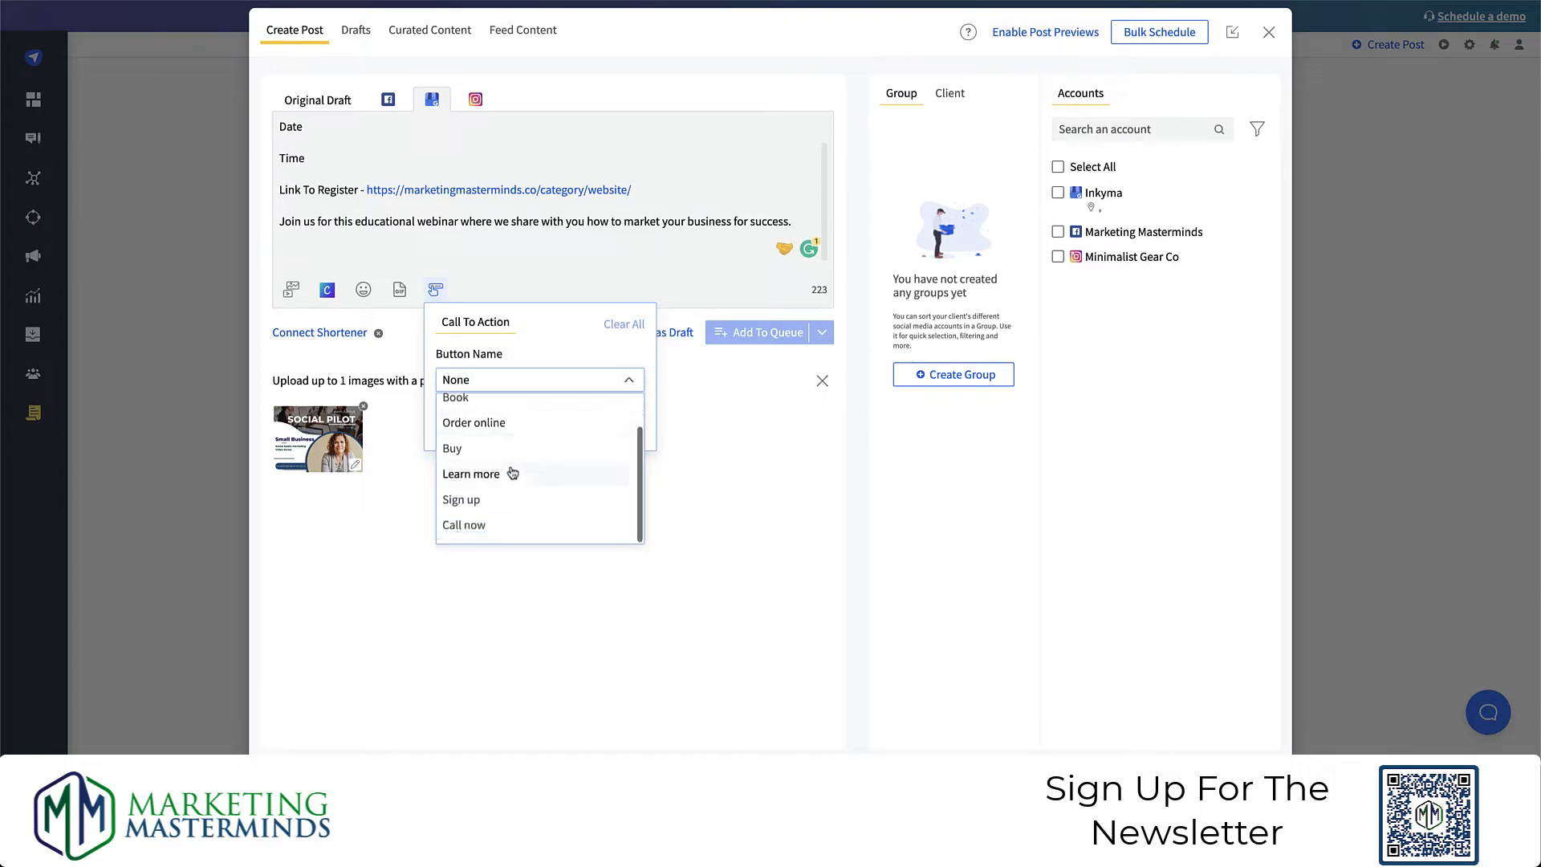
click(464, 498)
click(478, 439)
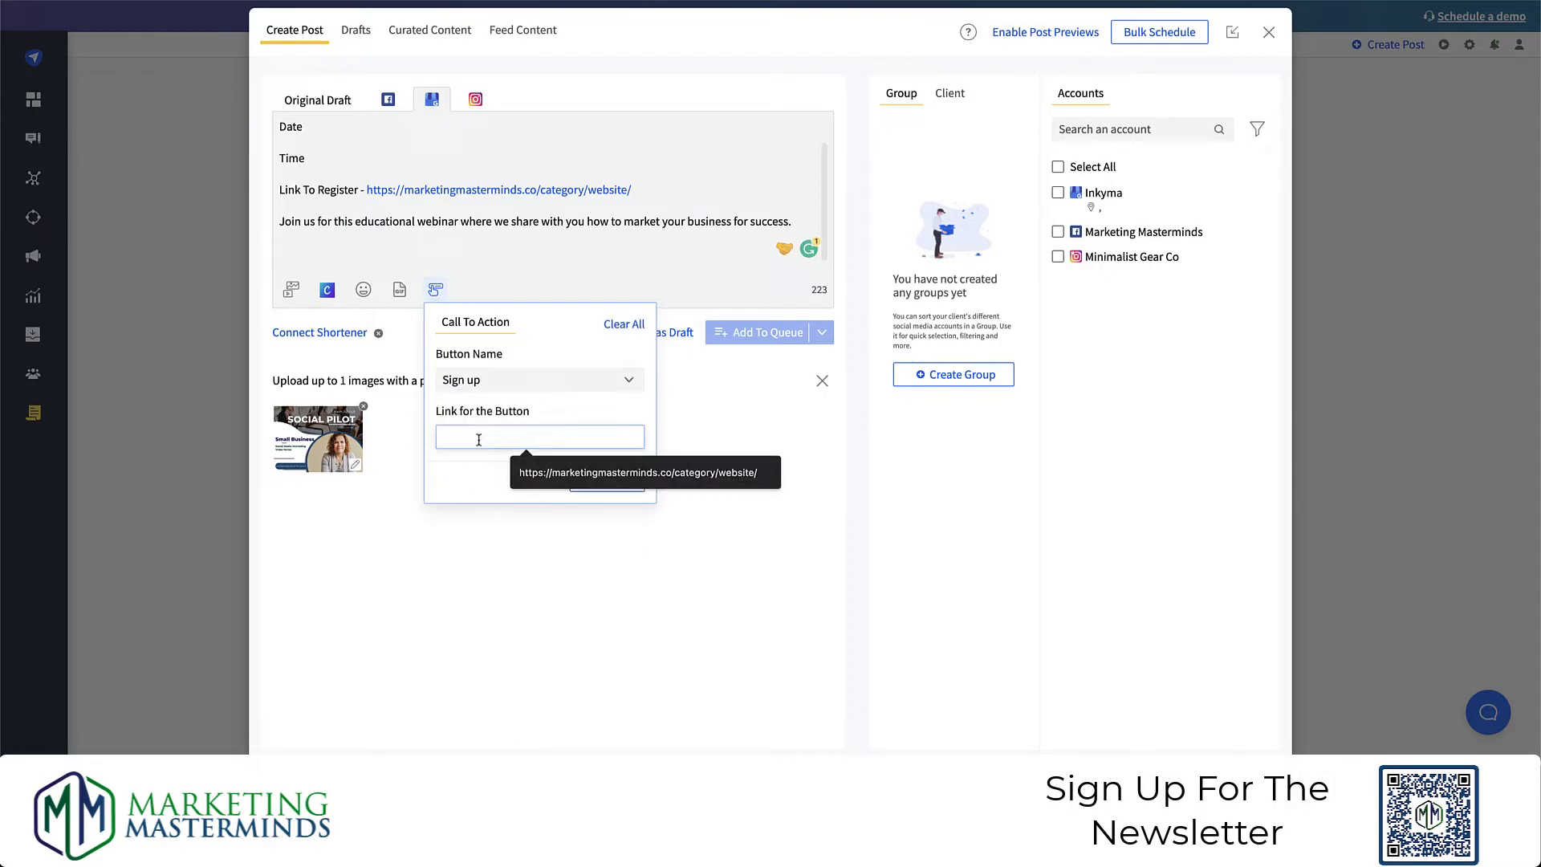
key(Down)
key(Return)
click(609, 482)
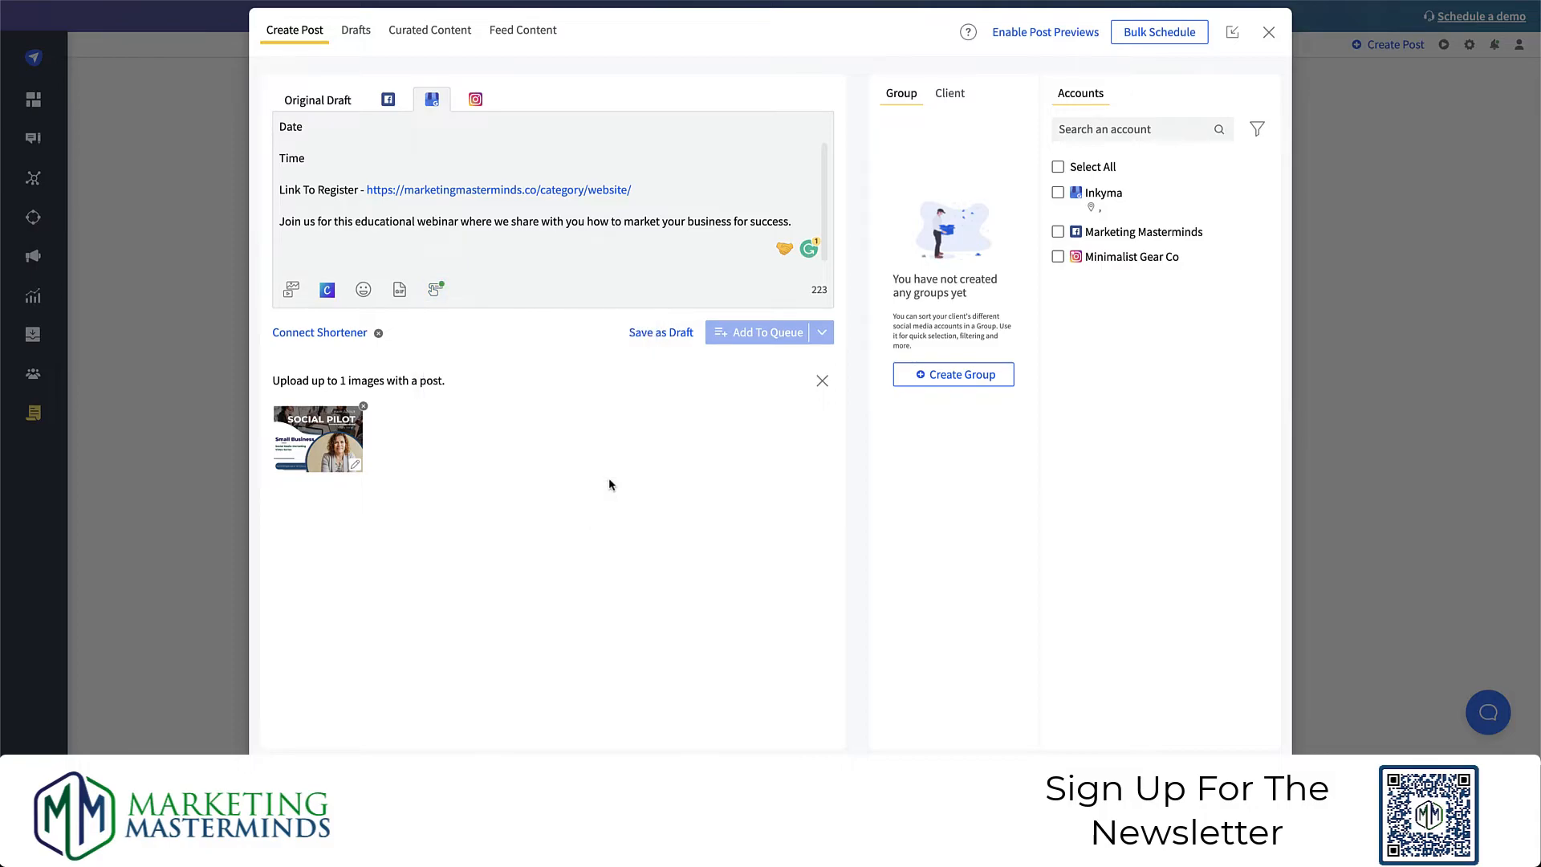
- Enter #smallbusinessmarketing as the first comment in the Instagram version of the post
click(475, 110)
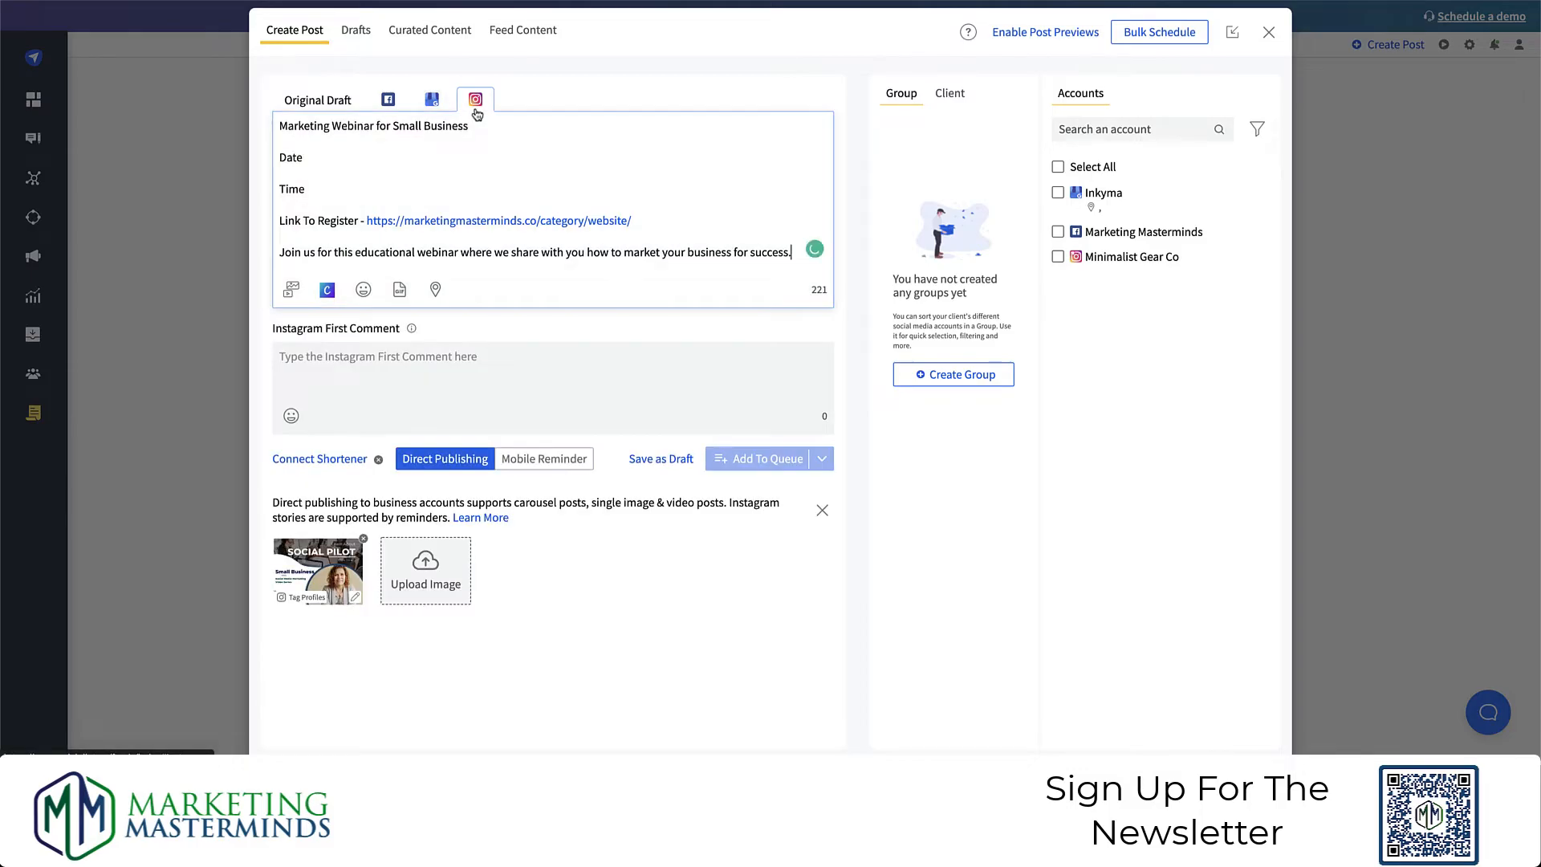
click(371, 369)
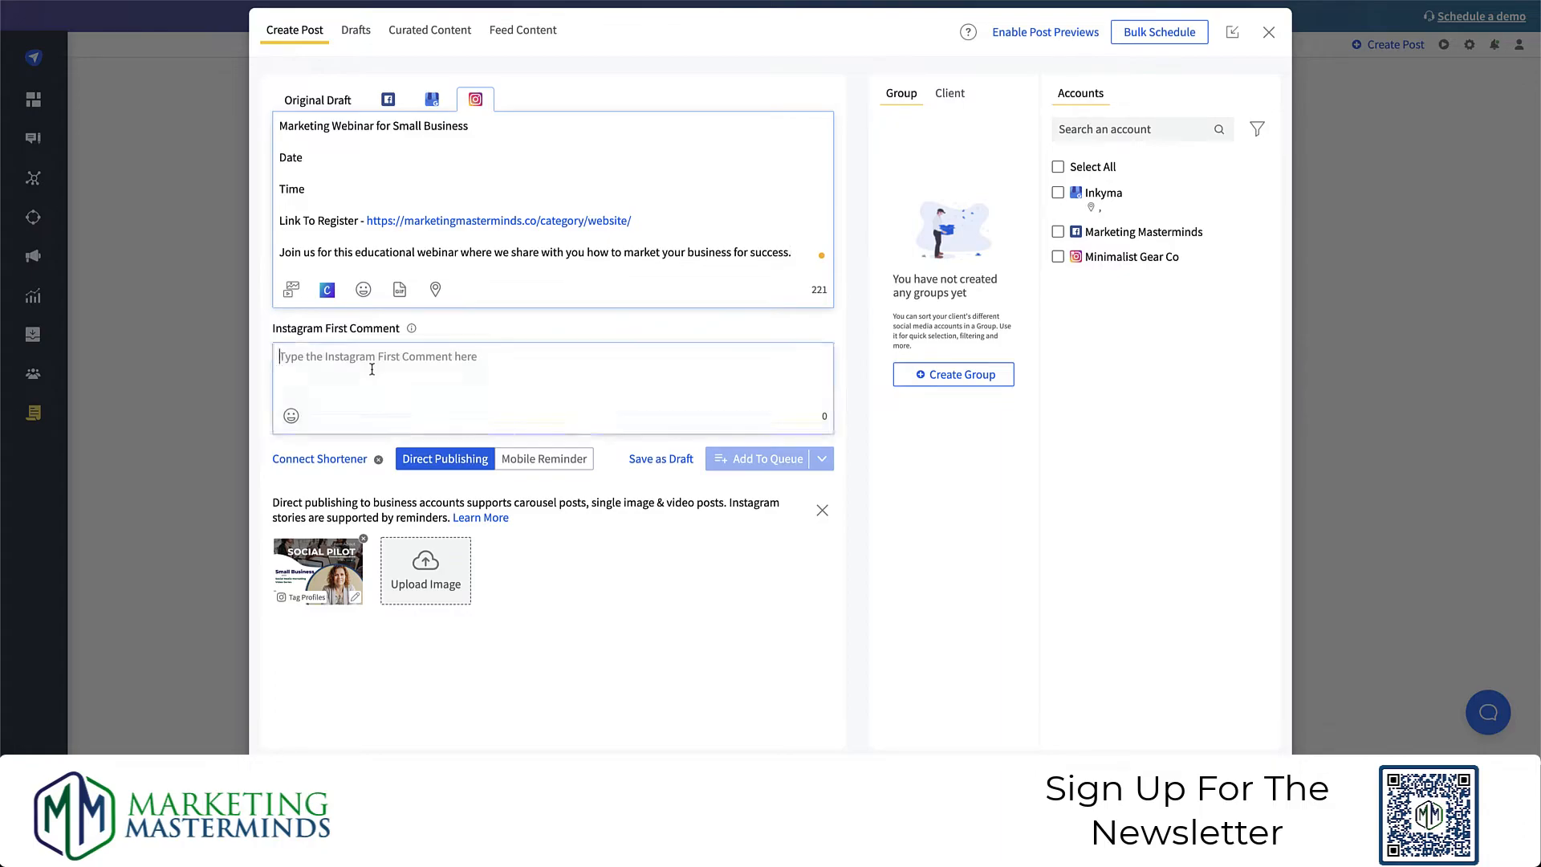
text(#smallbu)
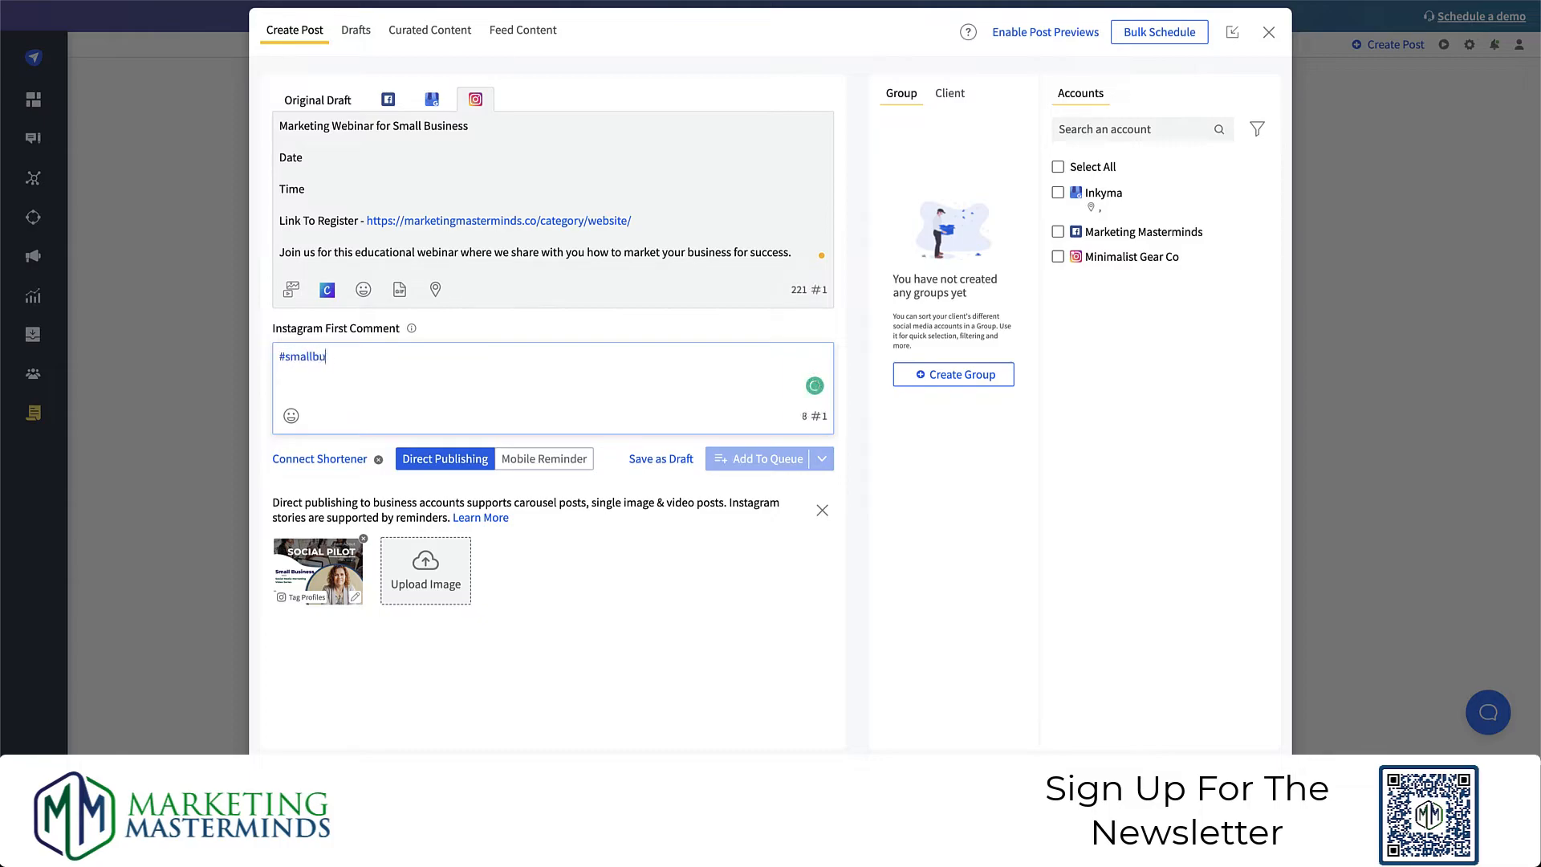
text(siness marketing)
key(BackSpace)
key(BackSpace)
key(BackSpace)
key(BackSpace)
key(BackSpace)
key(BackSpace)
key(BackSpace)
key(BackSpace)
key(BackSpace)
key(BackSpace)
text(makr)
key(BackSpace)
key(BackSpace)
text(rketing)
click(539, 477)
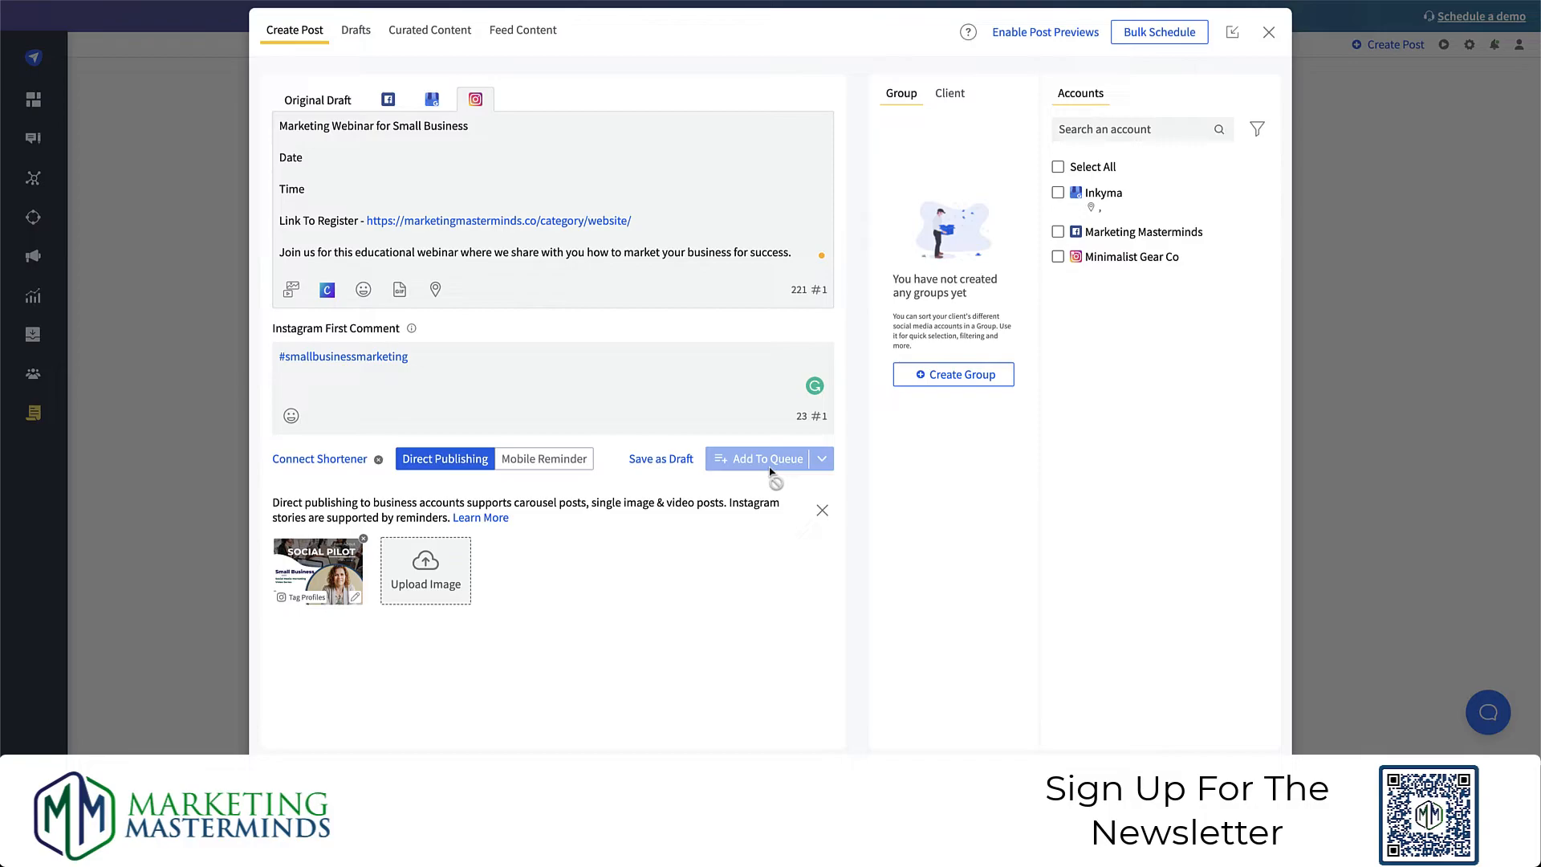
- Select all three connected accounts for the post and return to its Facebook version
click(1058, 166)
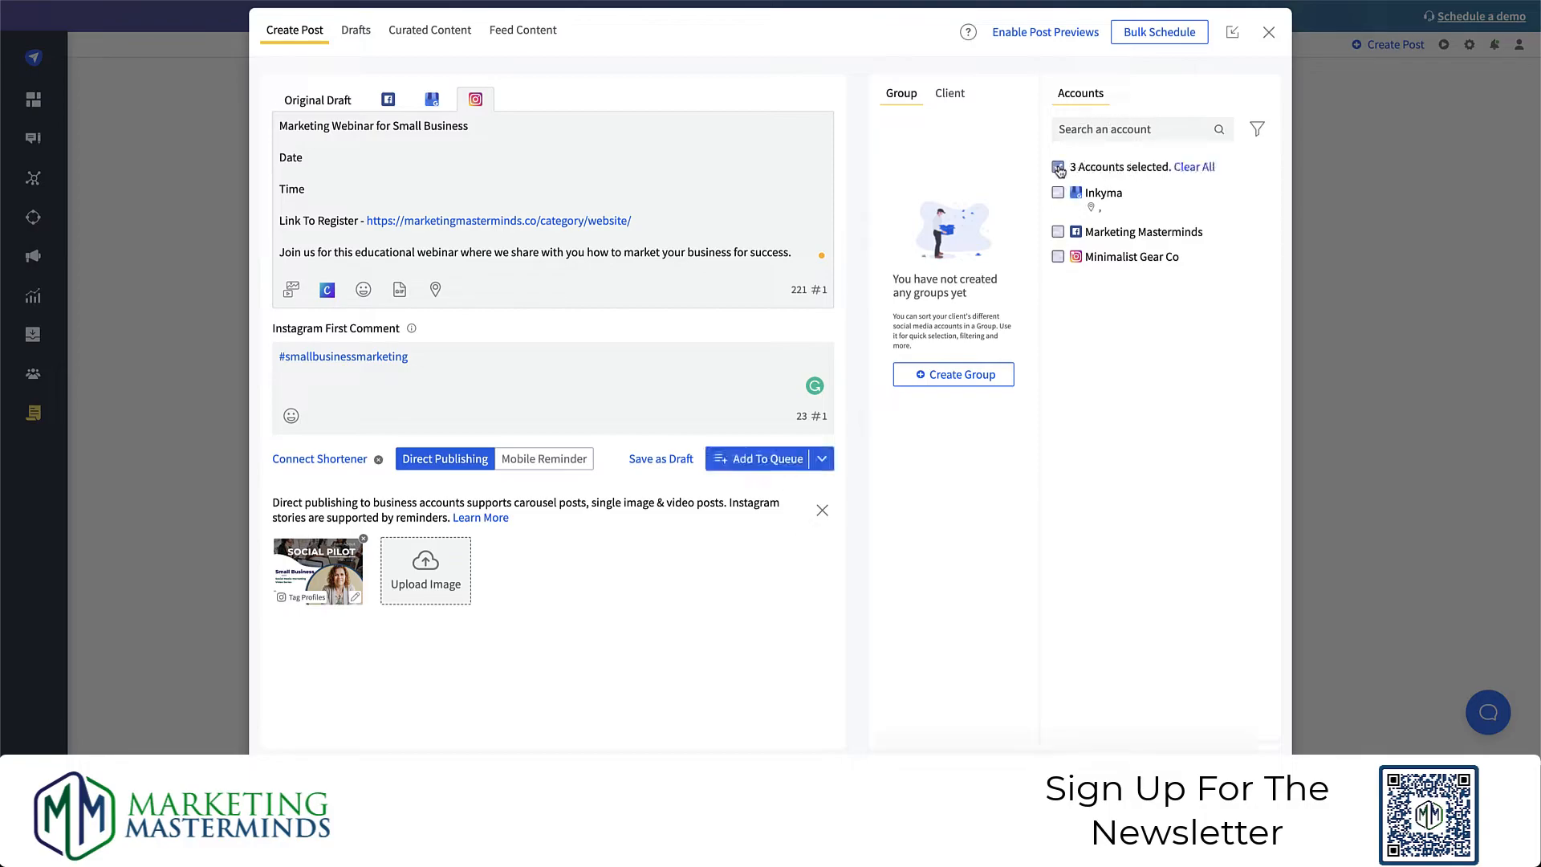
click(1058, 232)
click(1057, 247)
click(359, 101)
click(389, 101)
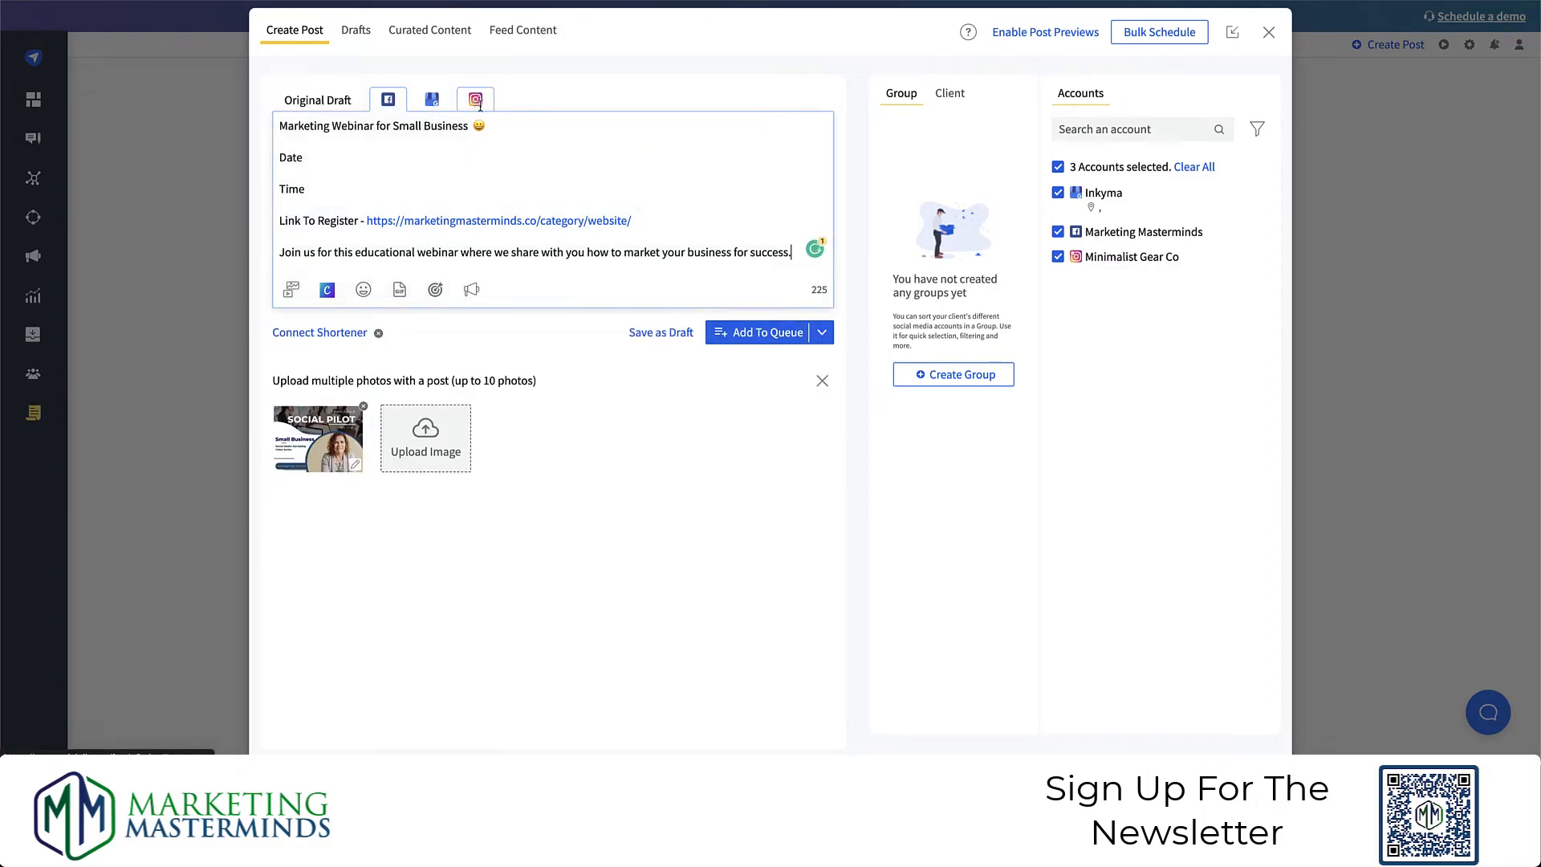
- Schedule the post for Jun 10, 2022 at 11:26 AM
click(821, 333)
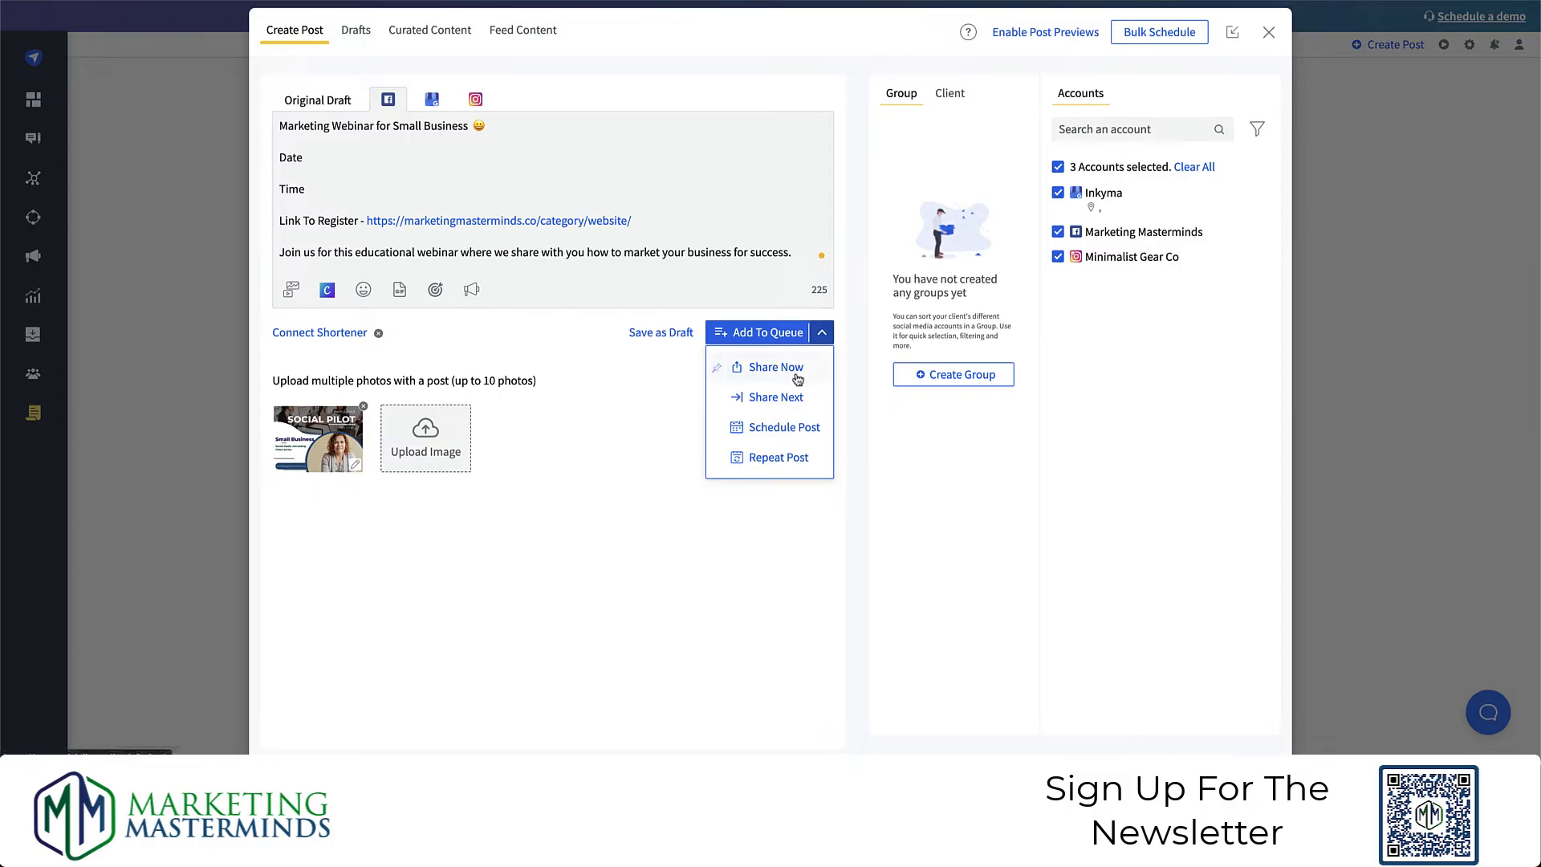
click(783, 428)
click(702, 94)
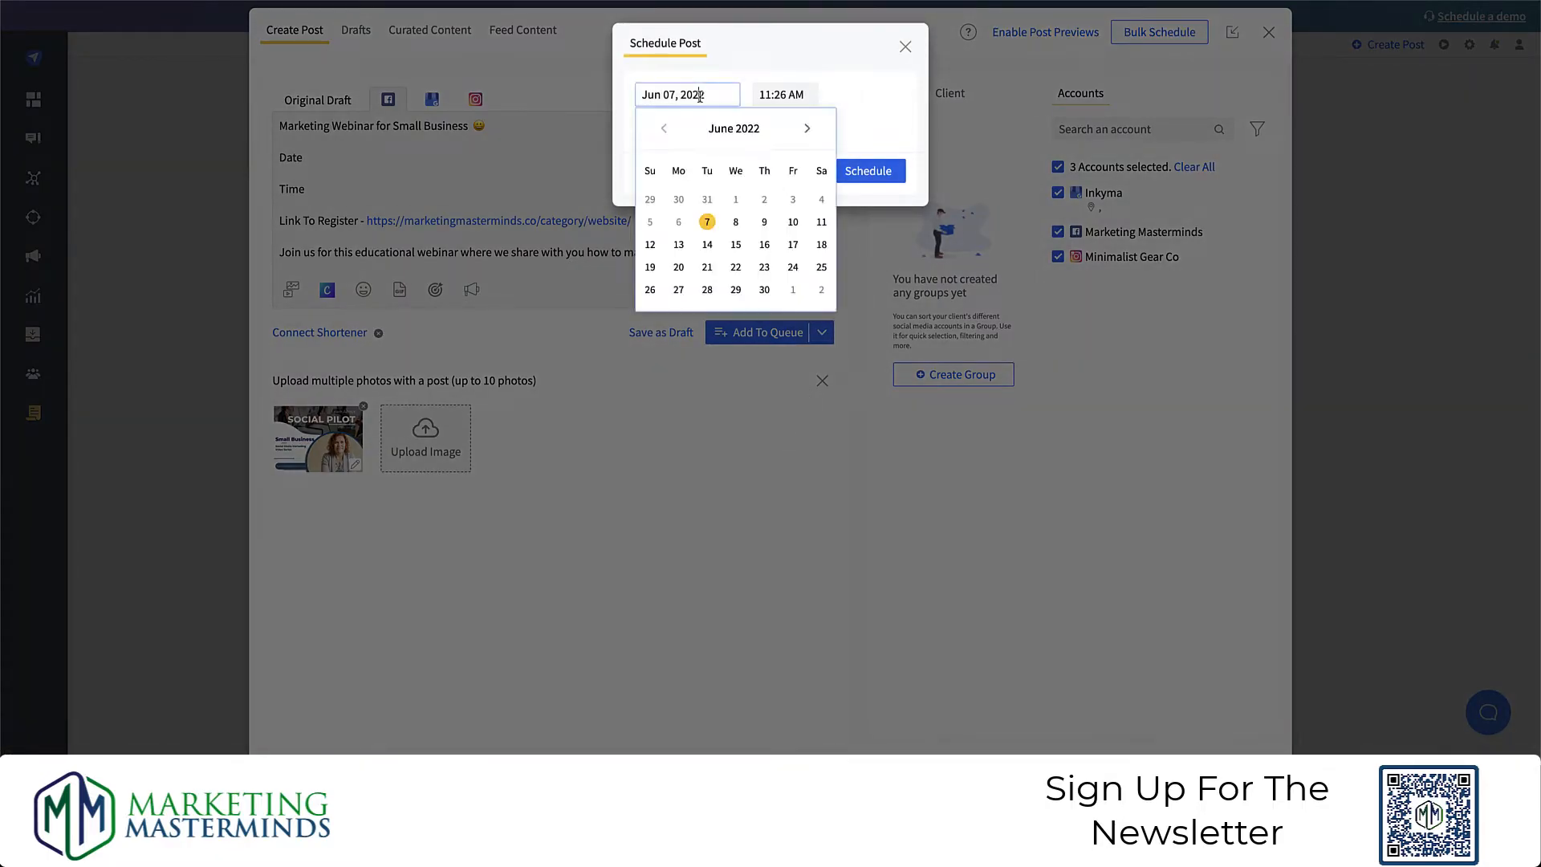
click(793, 223)
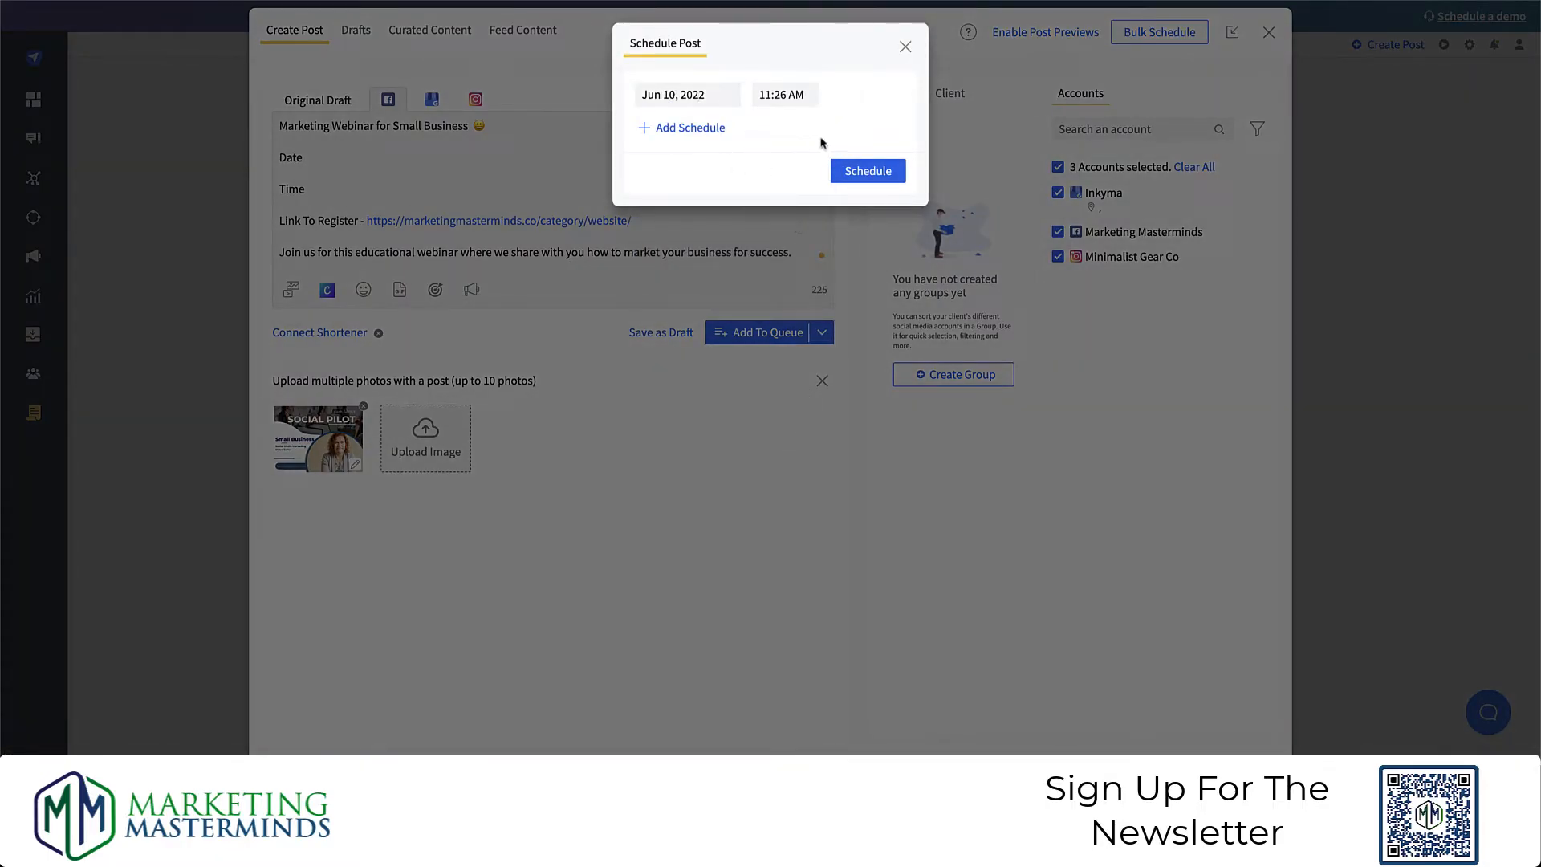
click(869, 172)
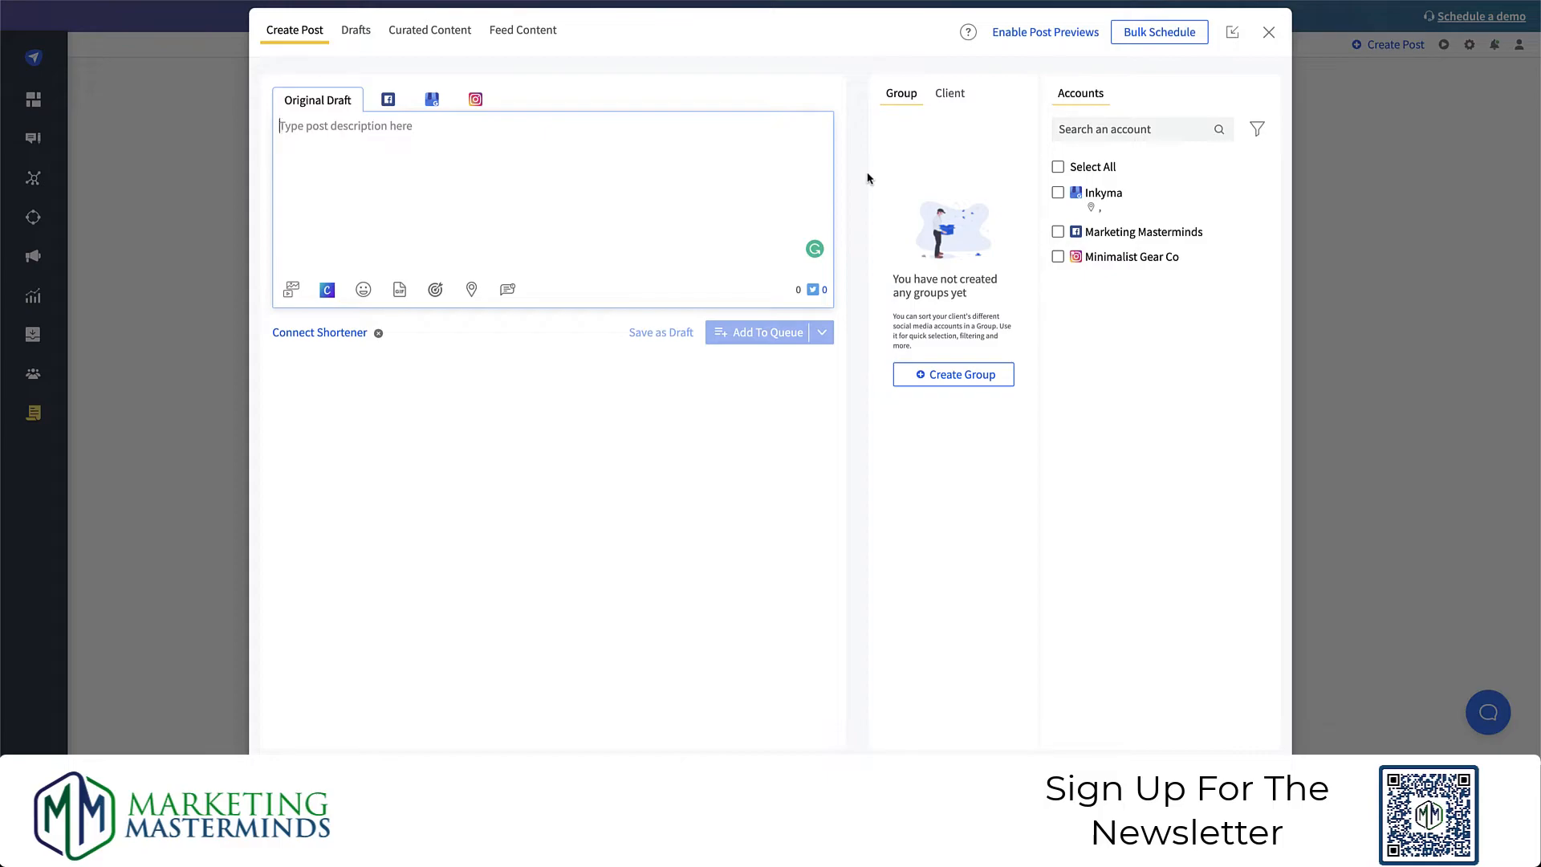
- Start a Canva design for the post and apply the recently used "Order Online Right Now!" template
click(327, 291)
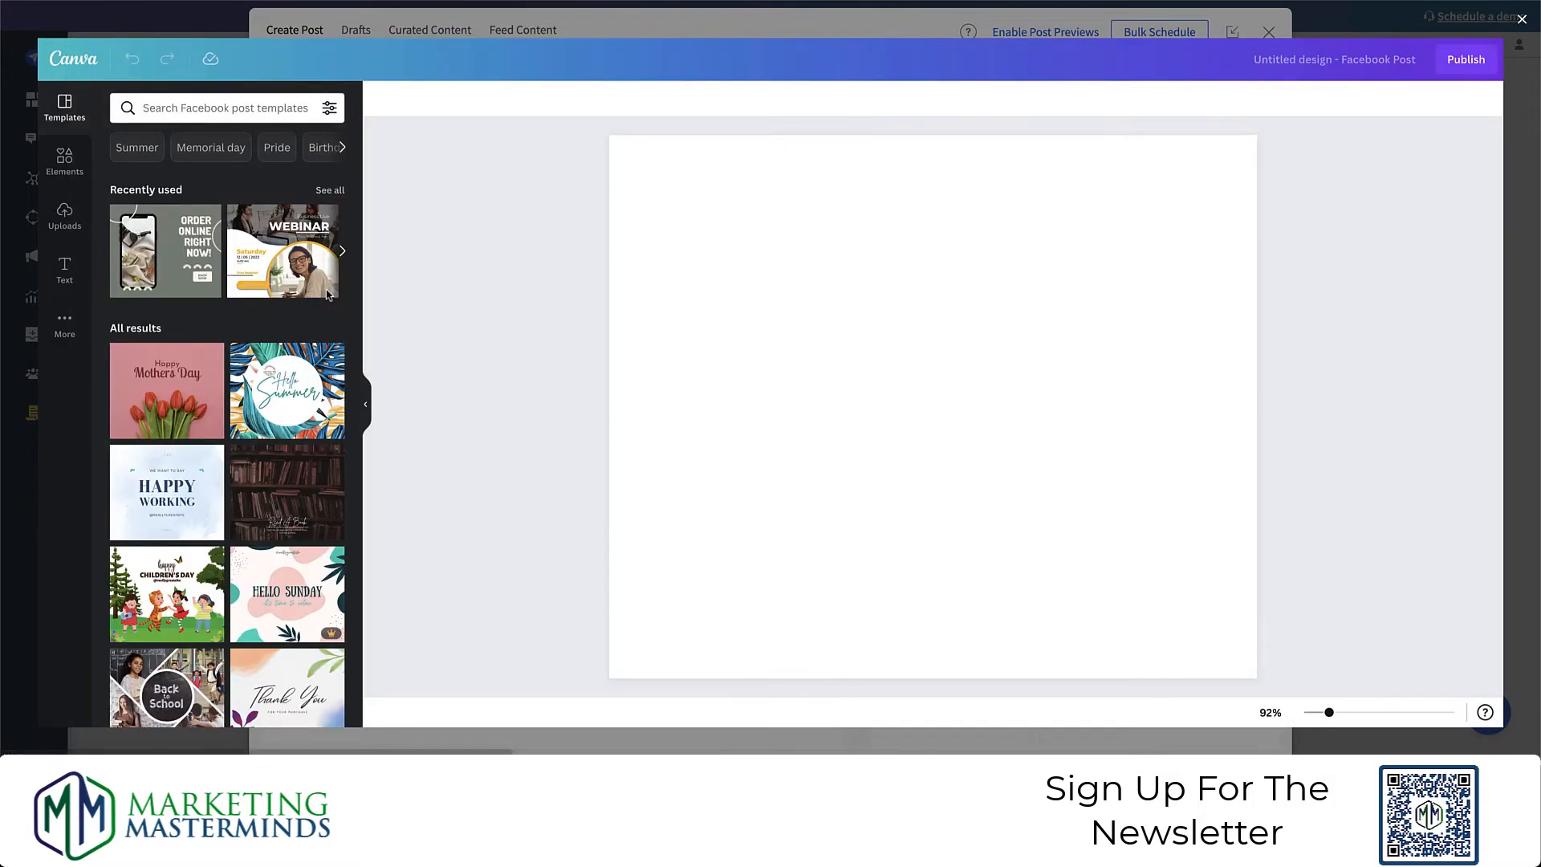
scroll(177, 258, down, 1)
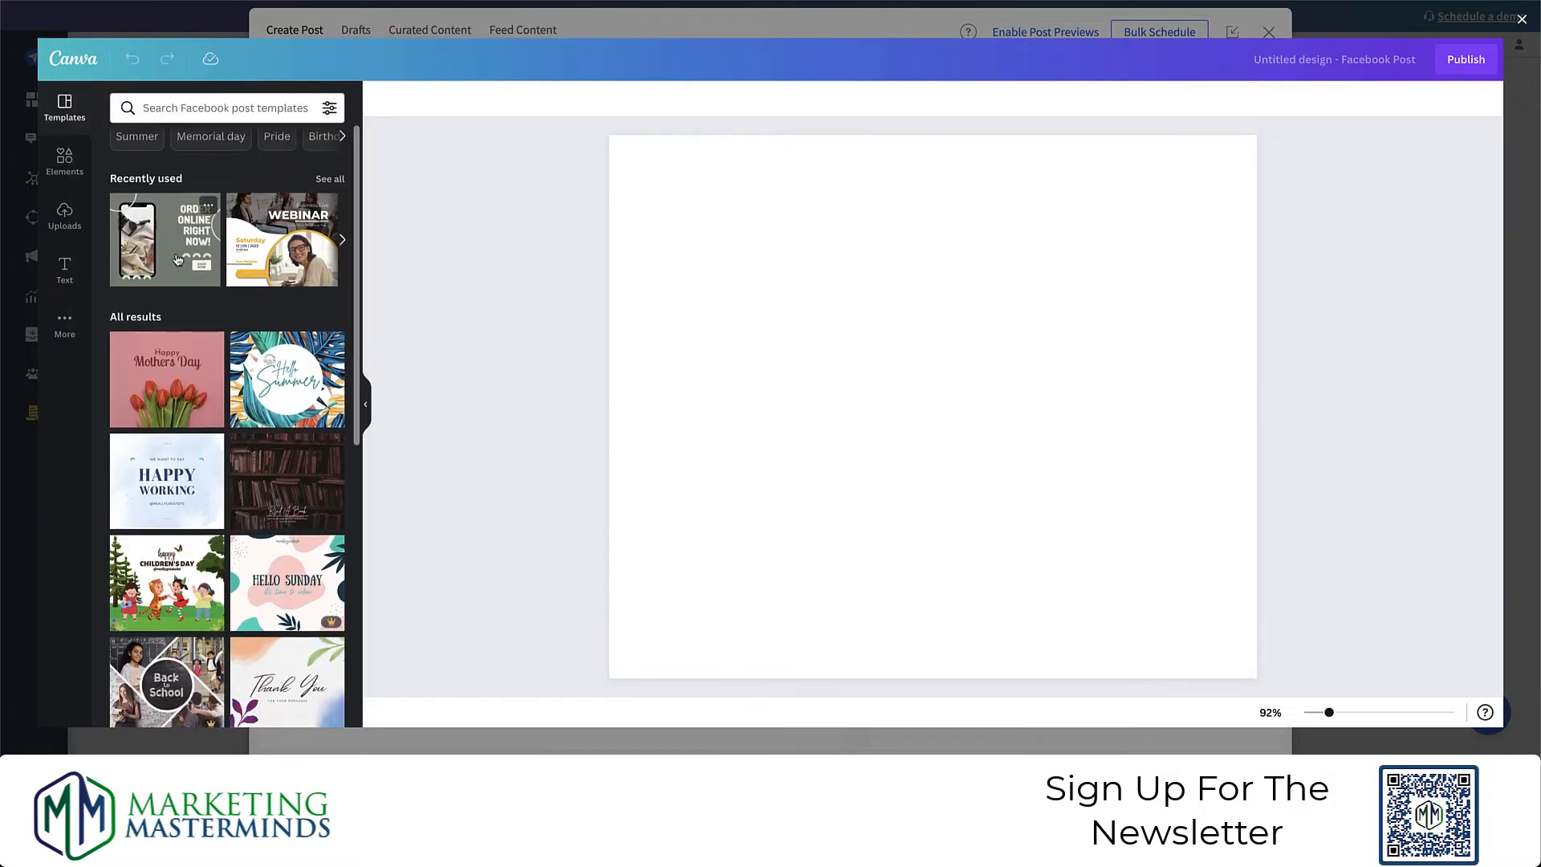
click(172, 262)
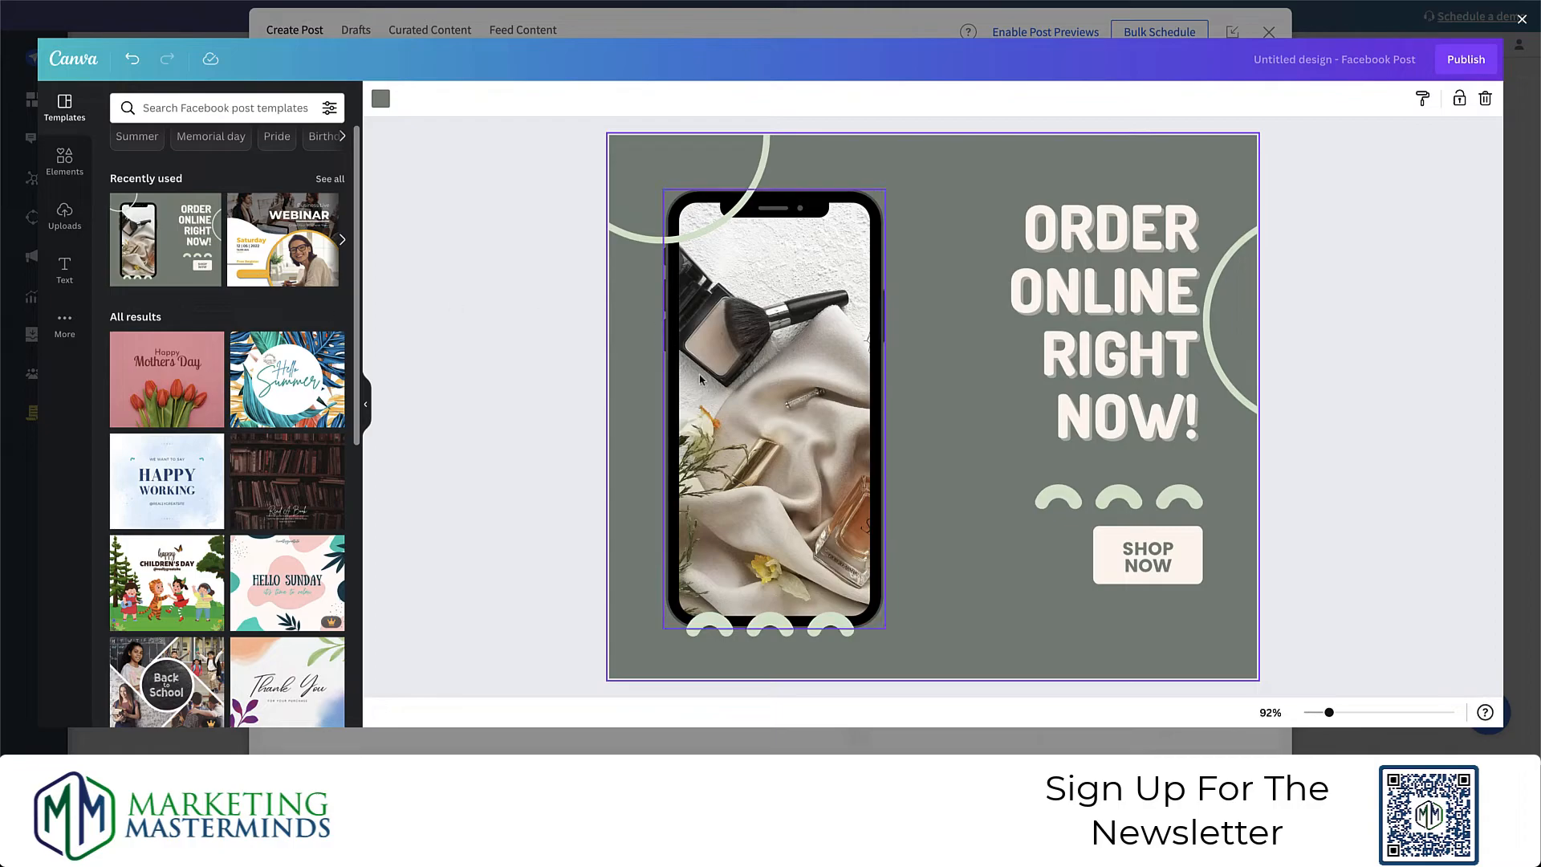
- Replace the picture inside the phone mockup with the uploaded dog photo and reposition it so the dog is centred in the frame
click(743, 390)
double_click(744, 388)
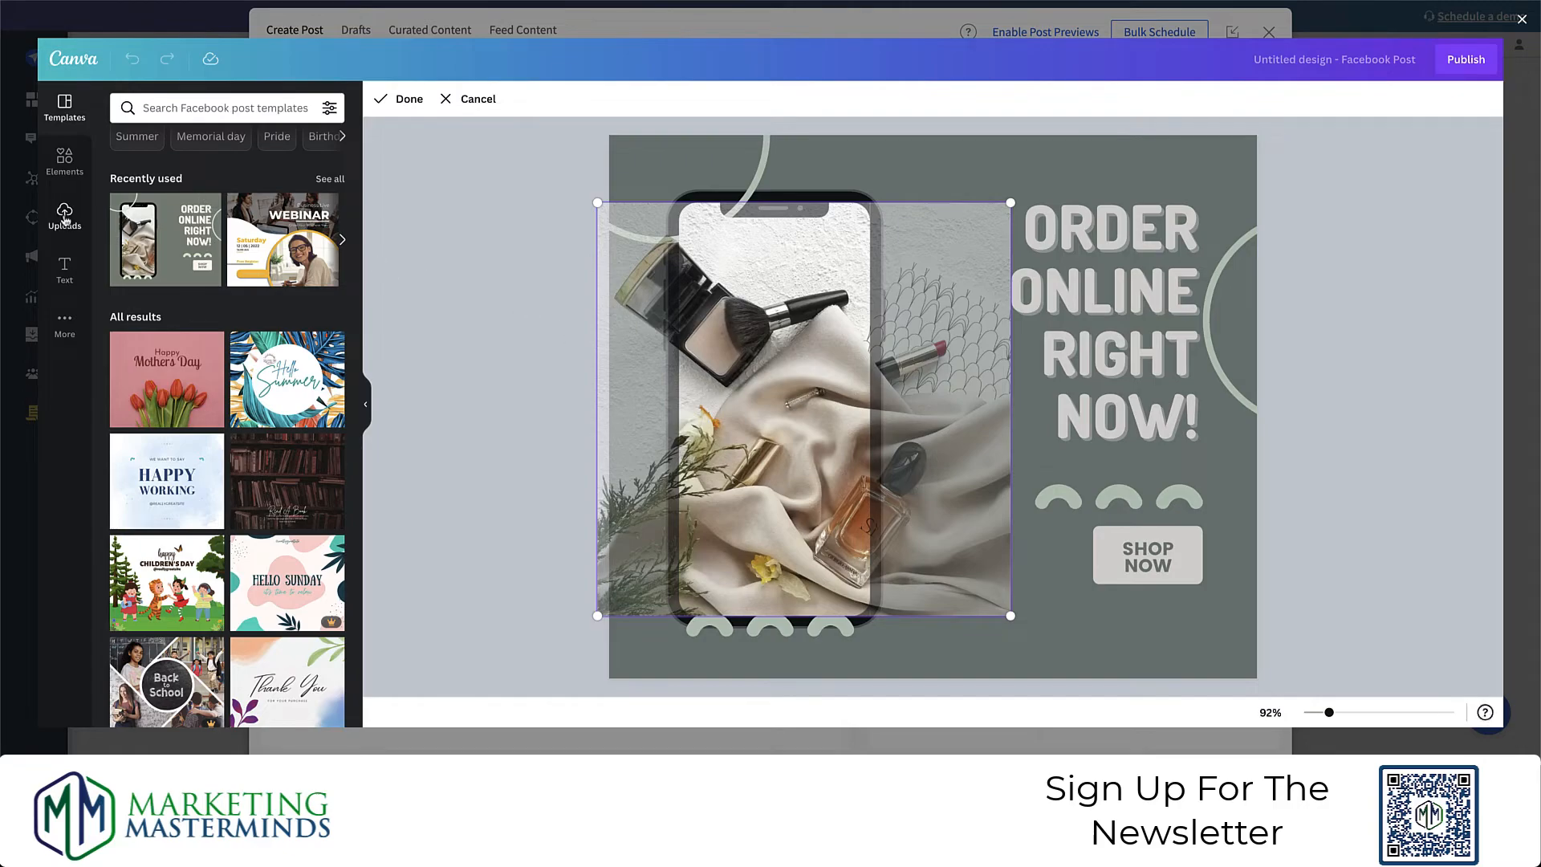
click(65, 215)
click(168, 227)
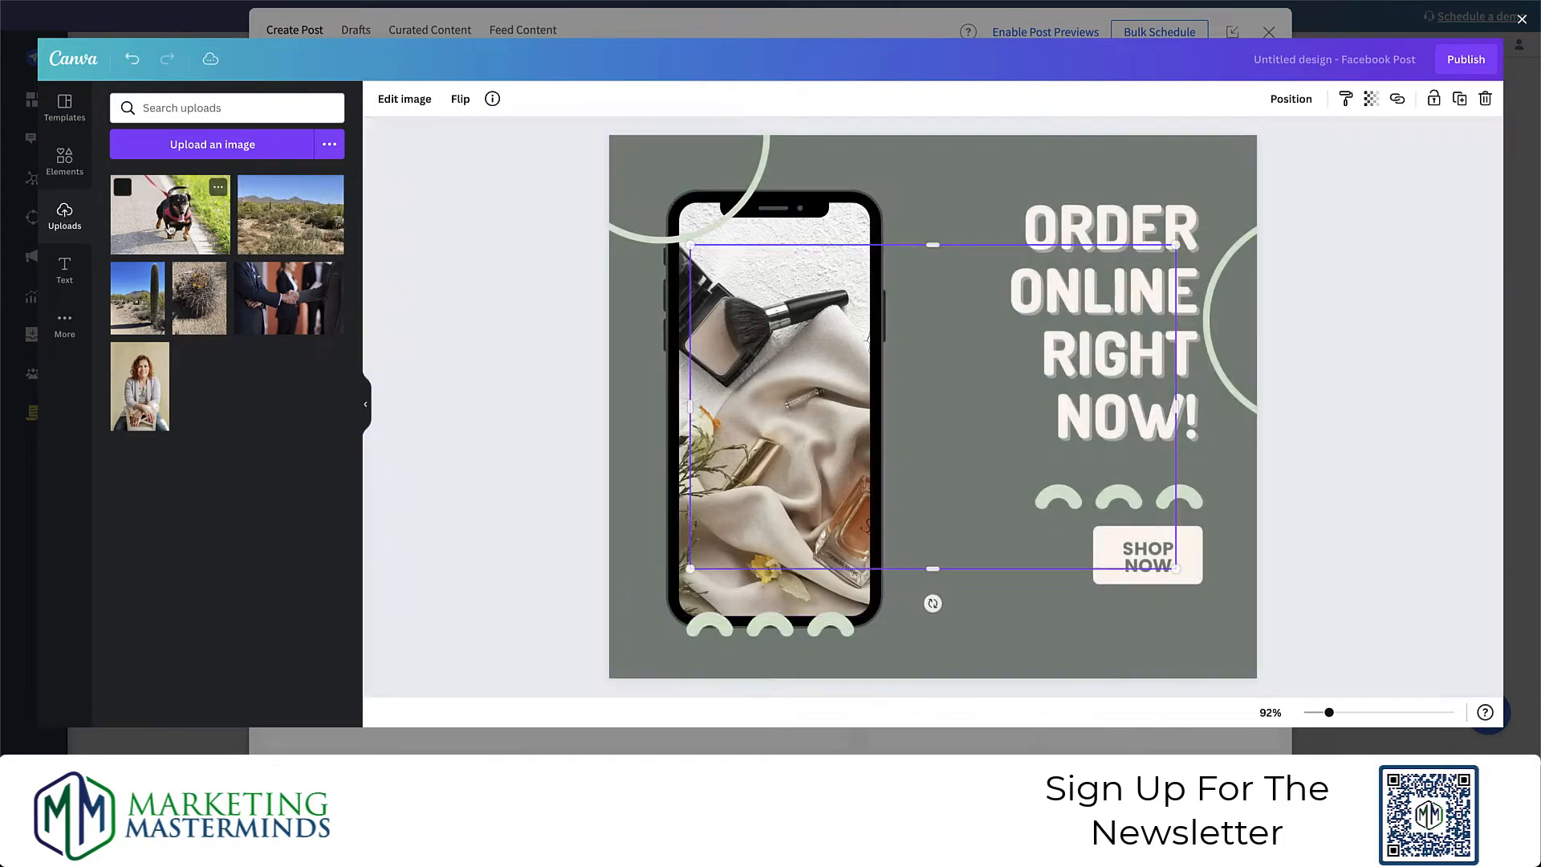
drag(888, 411, 805, 393)
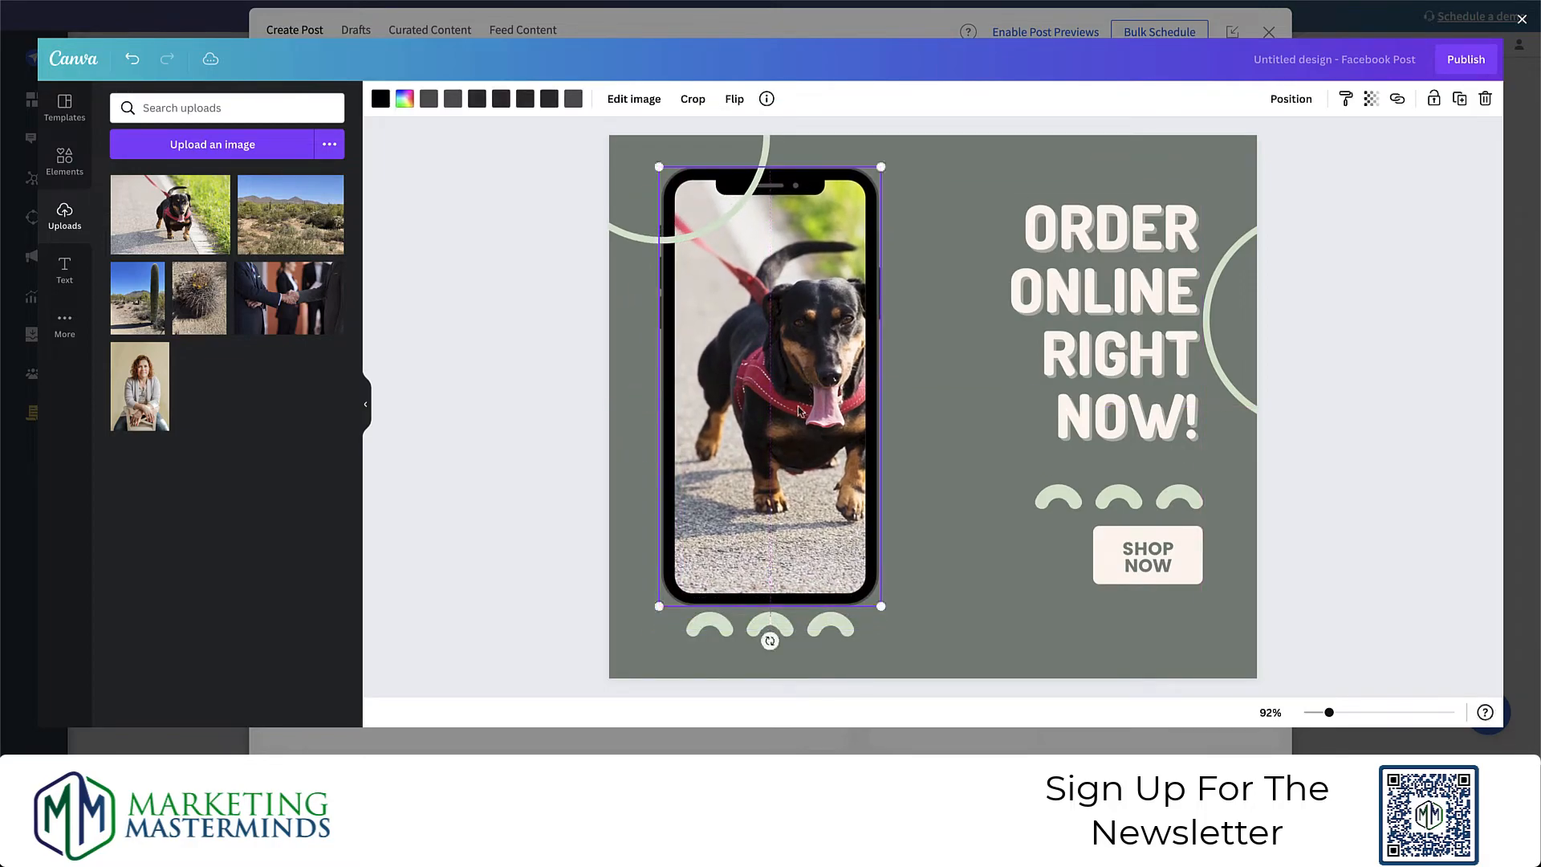
double_click(798, 414)
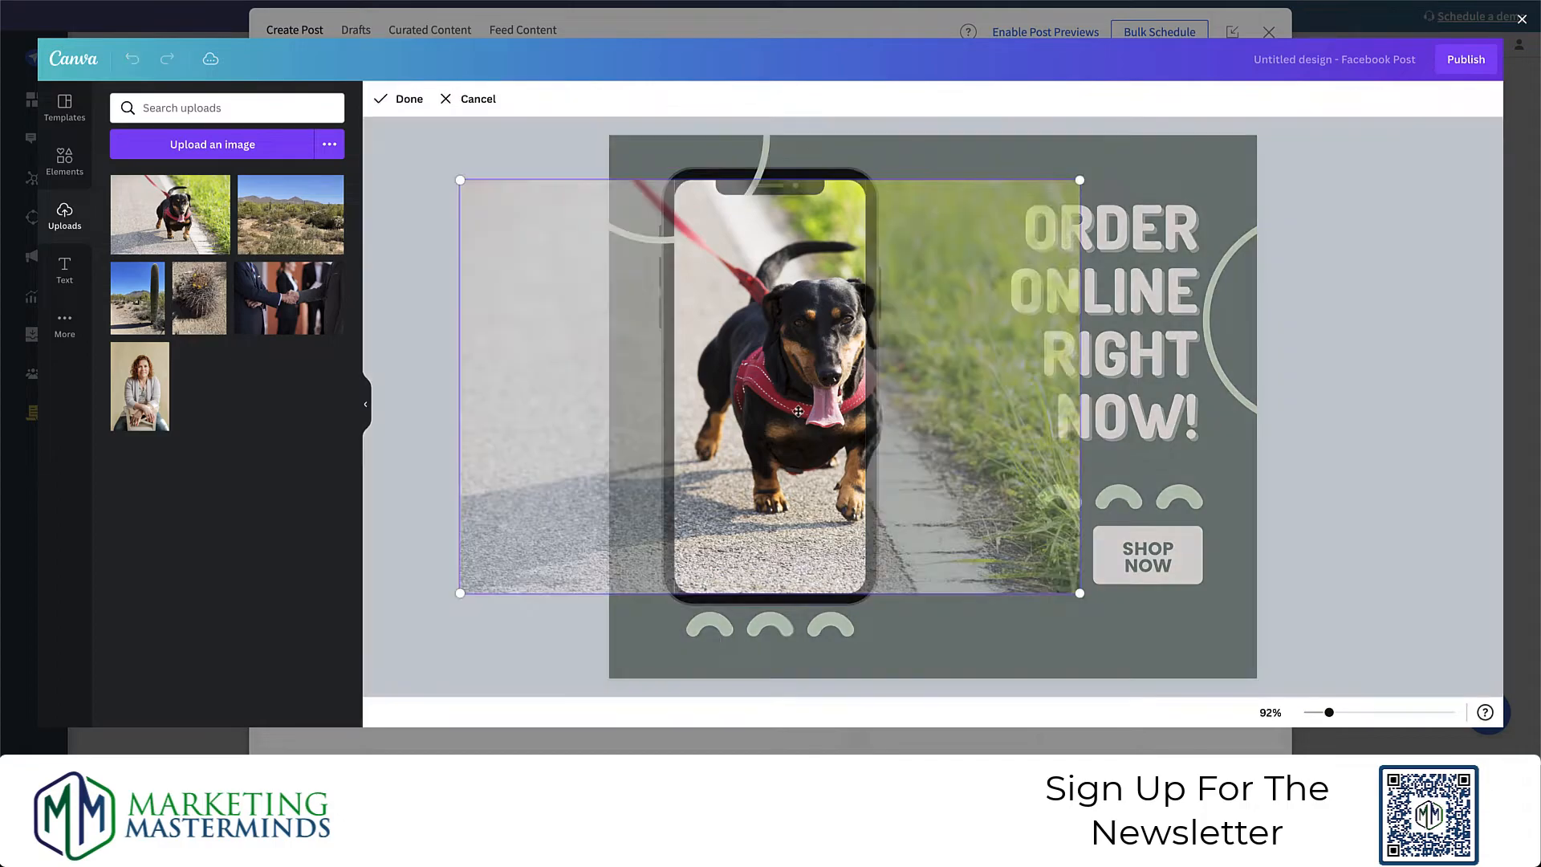
drag(798, 411, 769, 414)
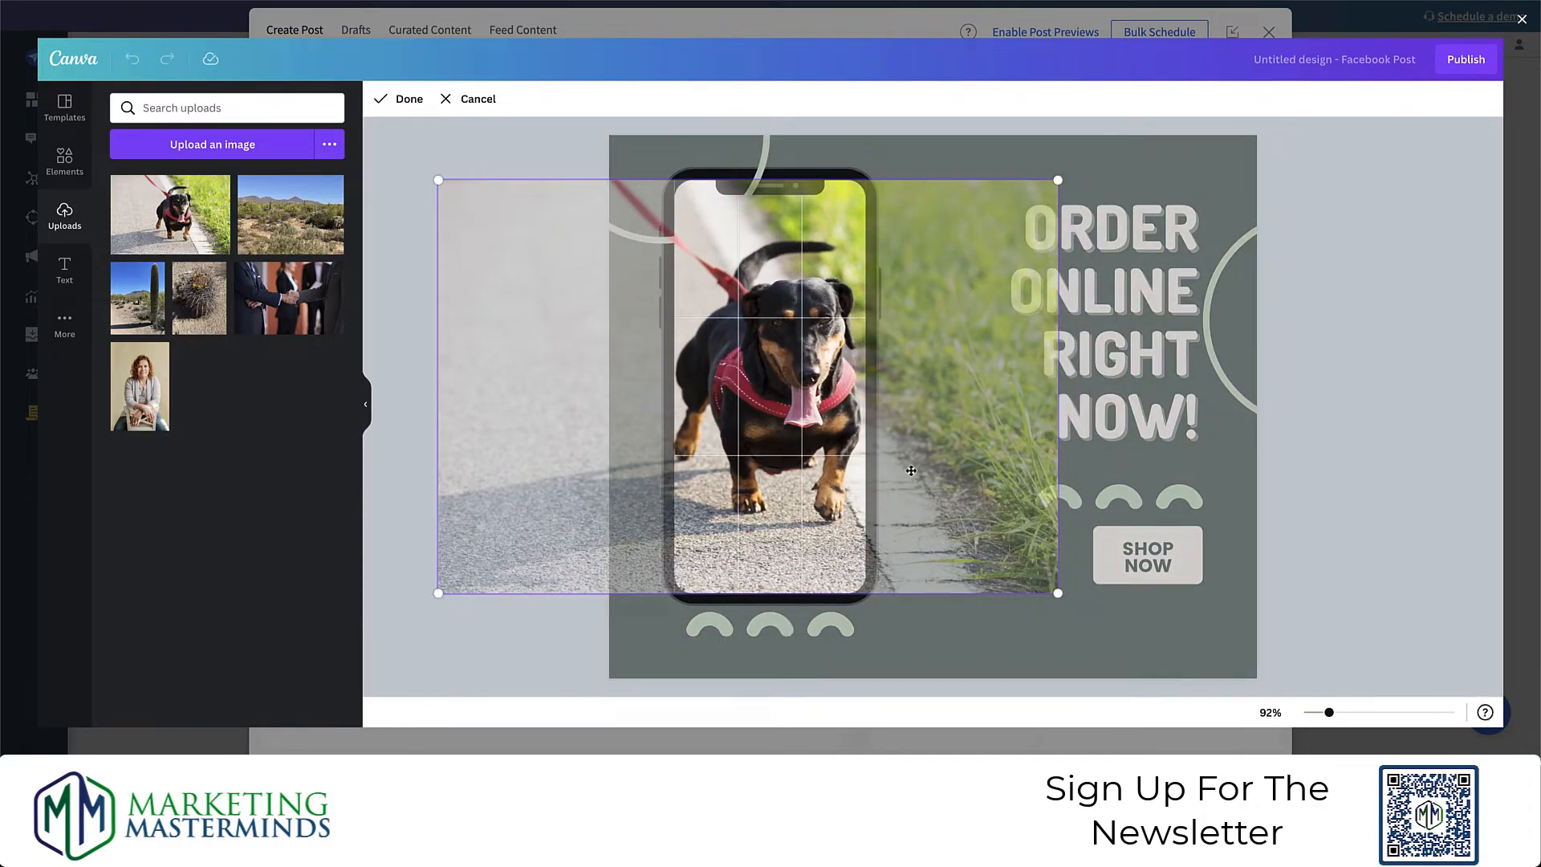
click(923, 615)
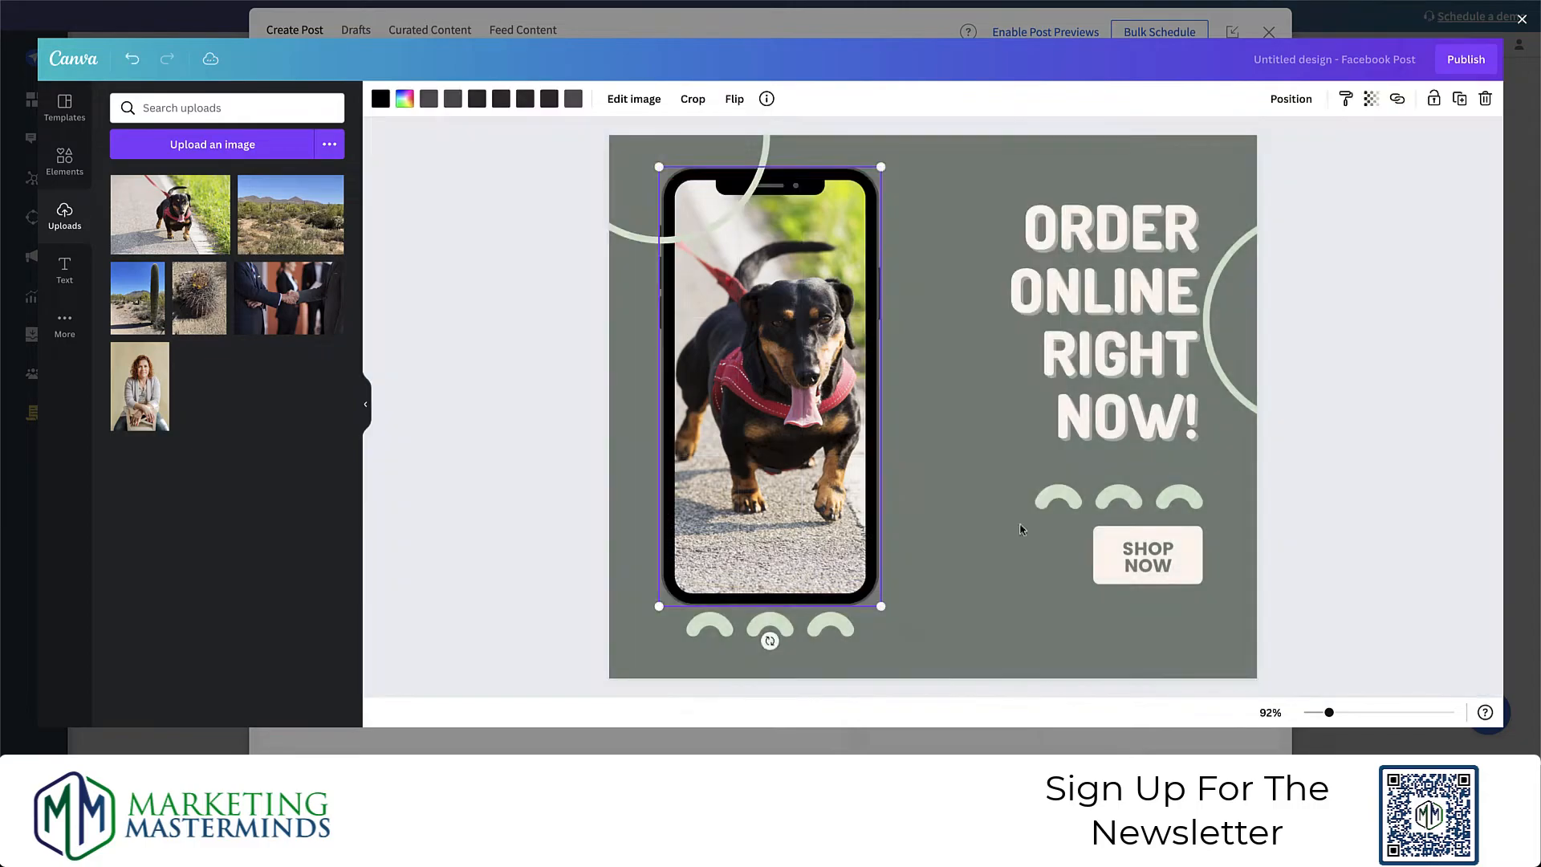
- Replace the template's headline text with "DOG COLLAR FLASH SALE!!!"
double_click(1090, 325)
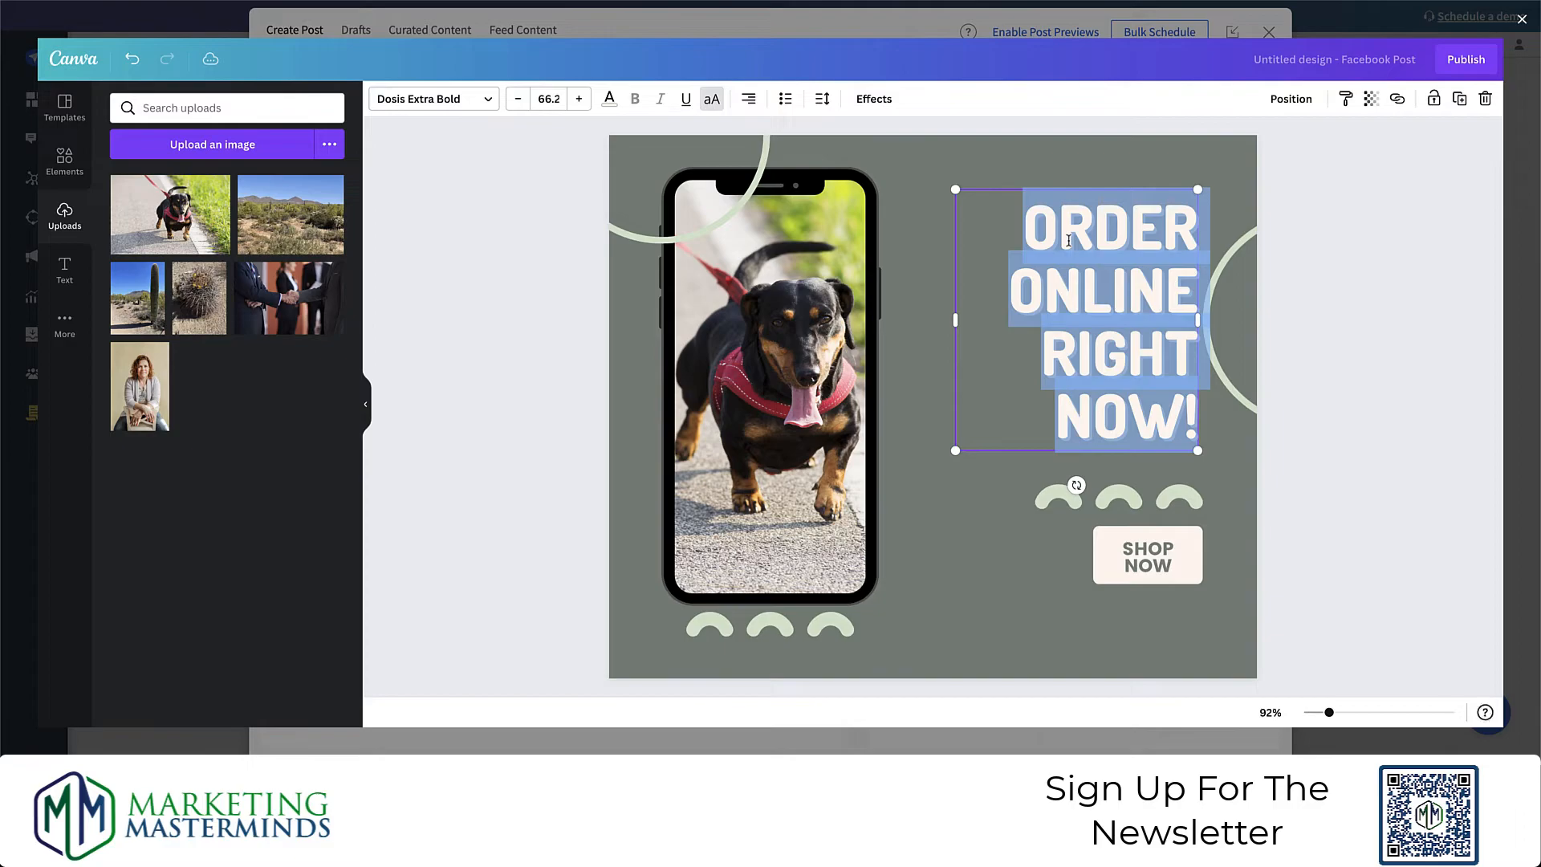
text(DOG C)
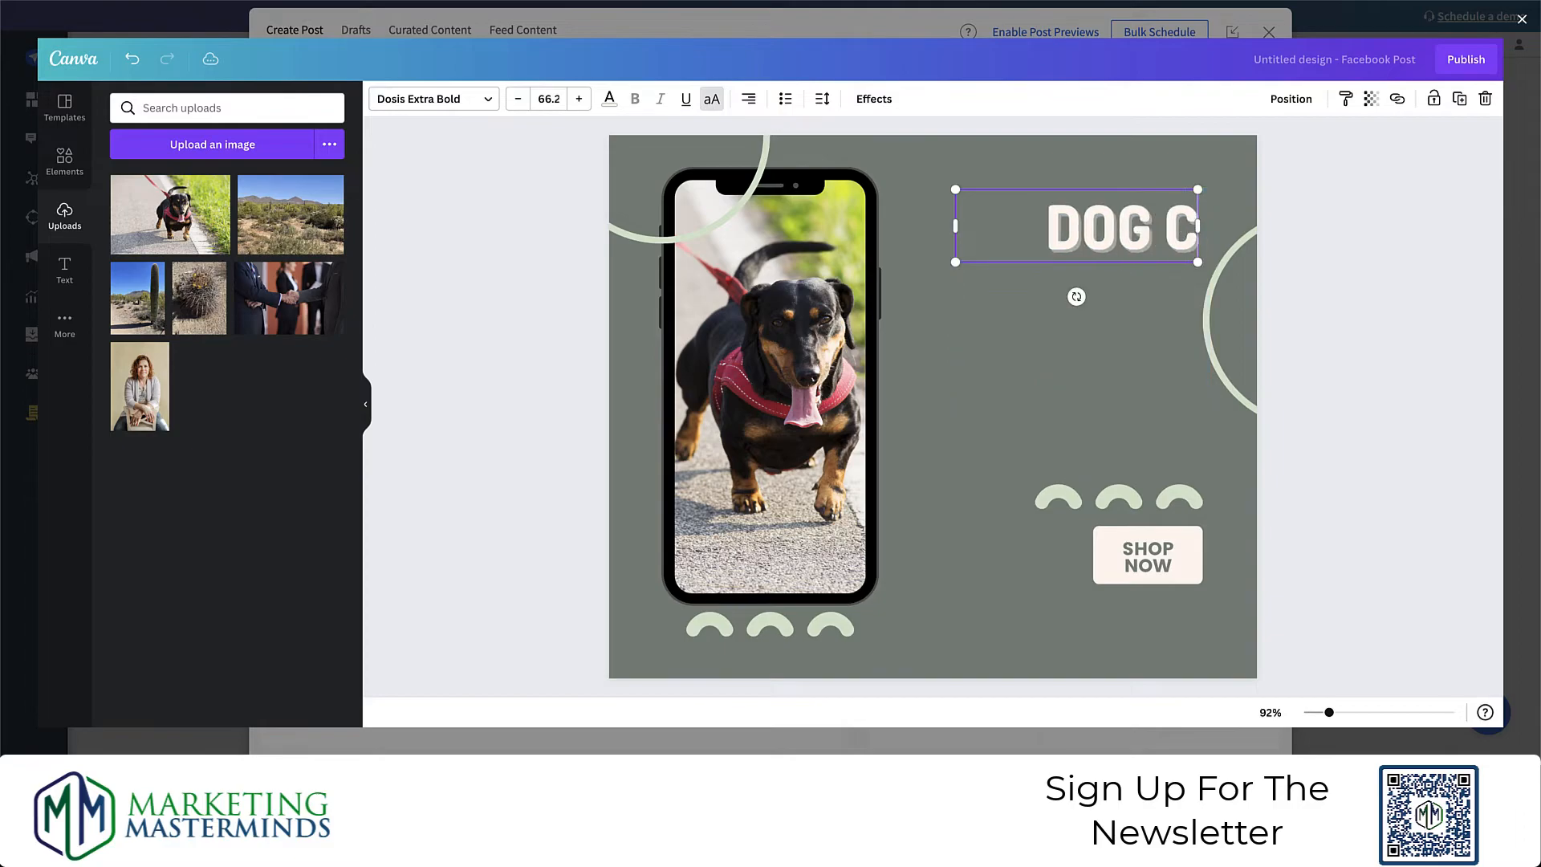
text(OLLAR)
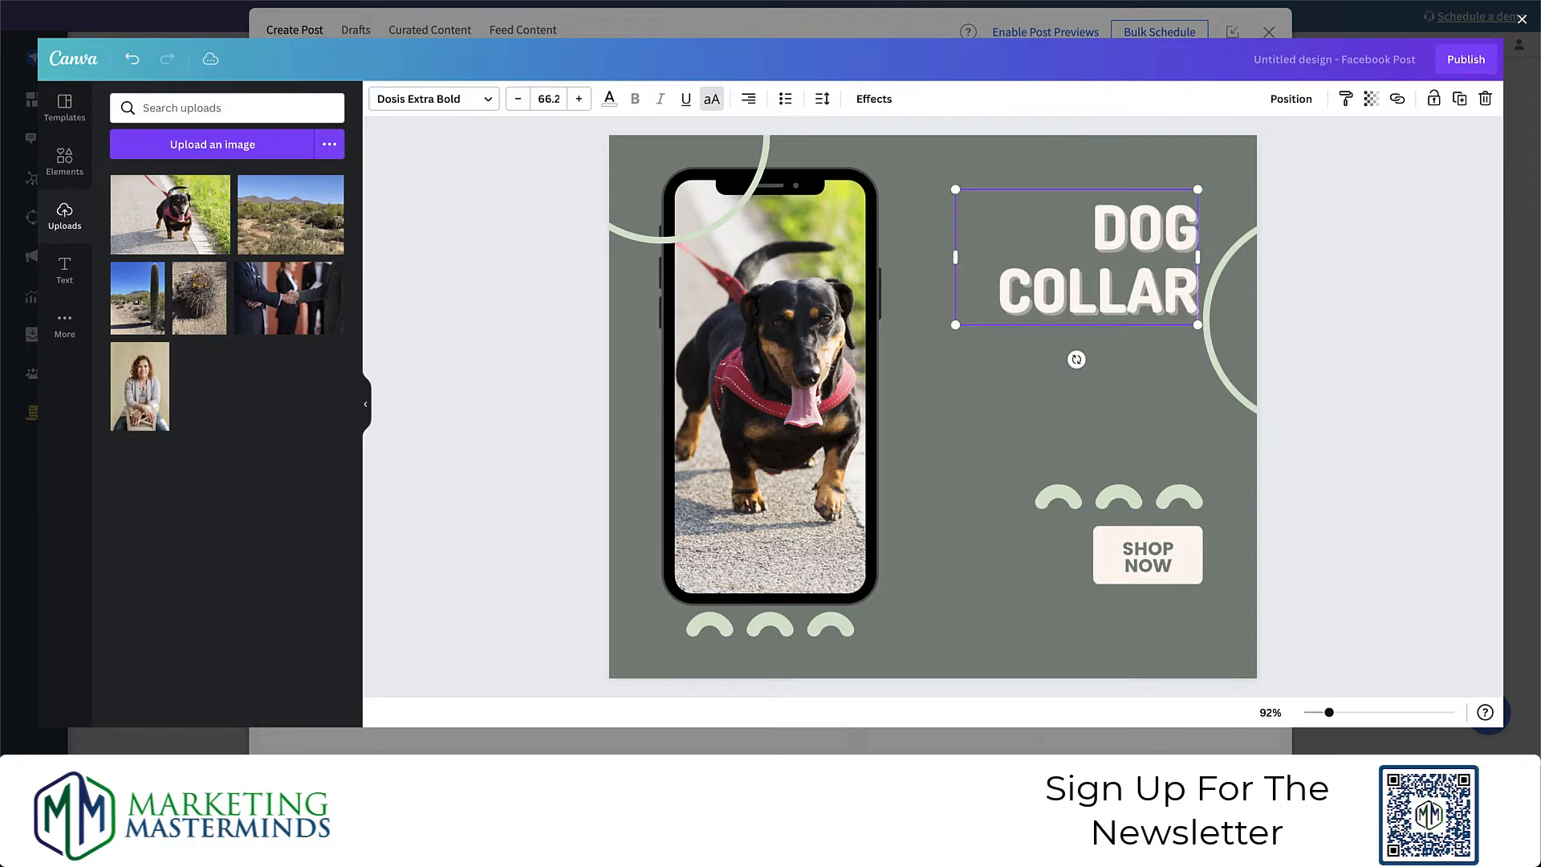
text( FLASH)
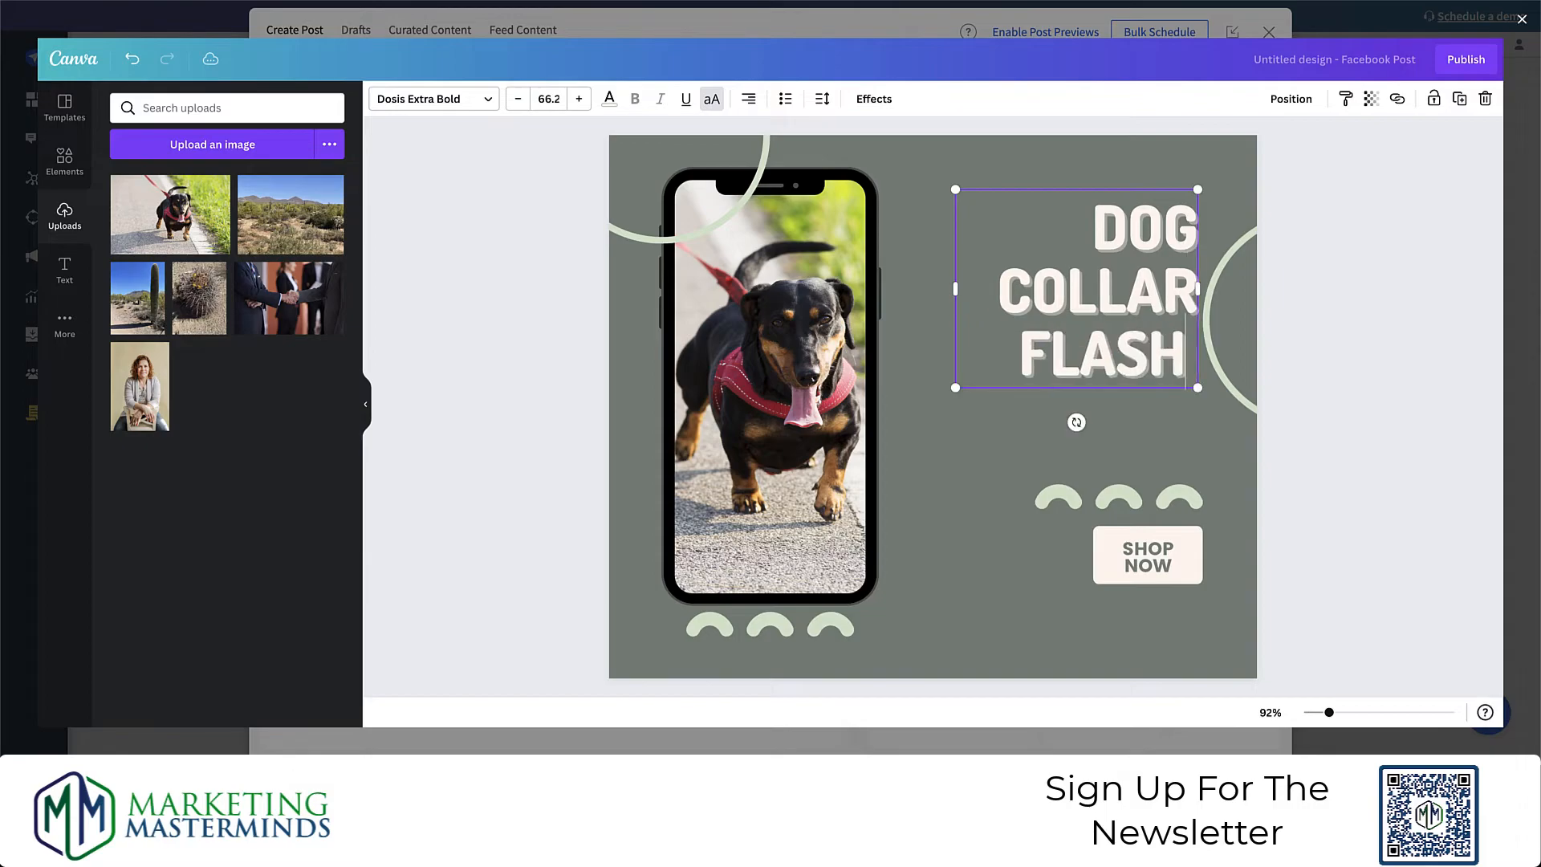
text( SALE)
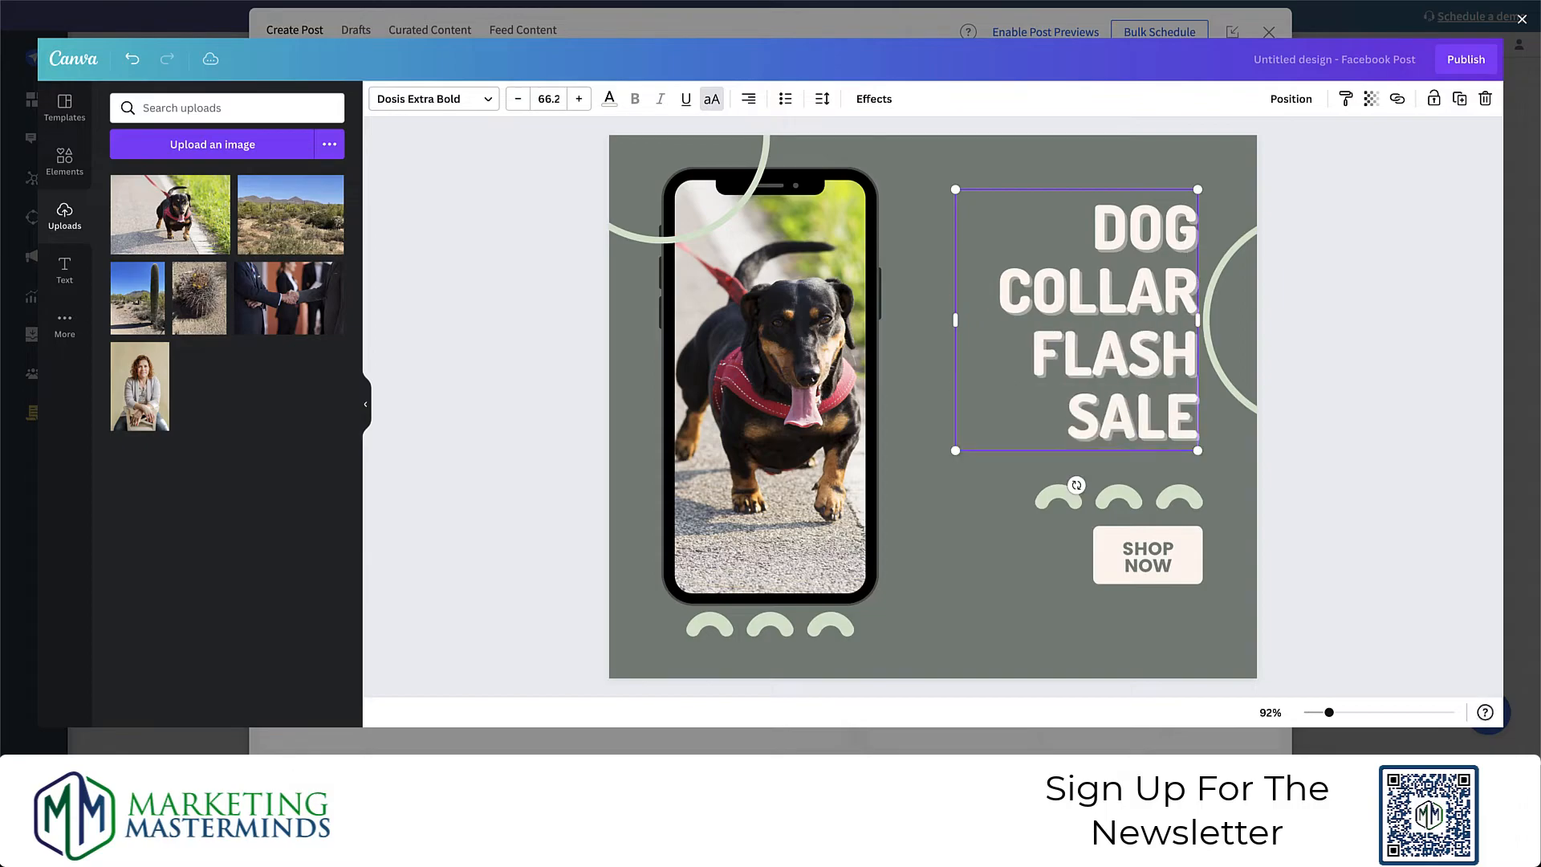
text(!!!)
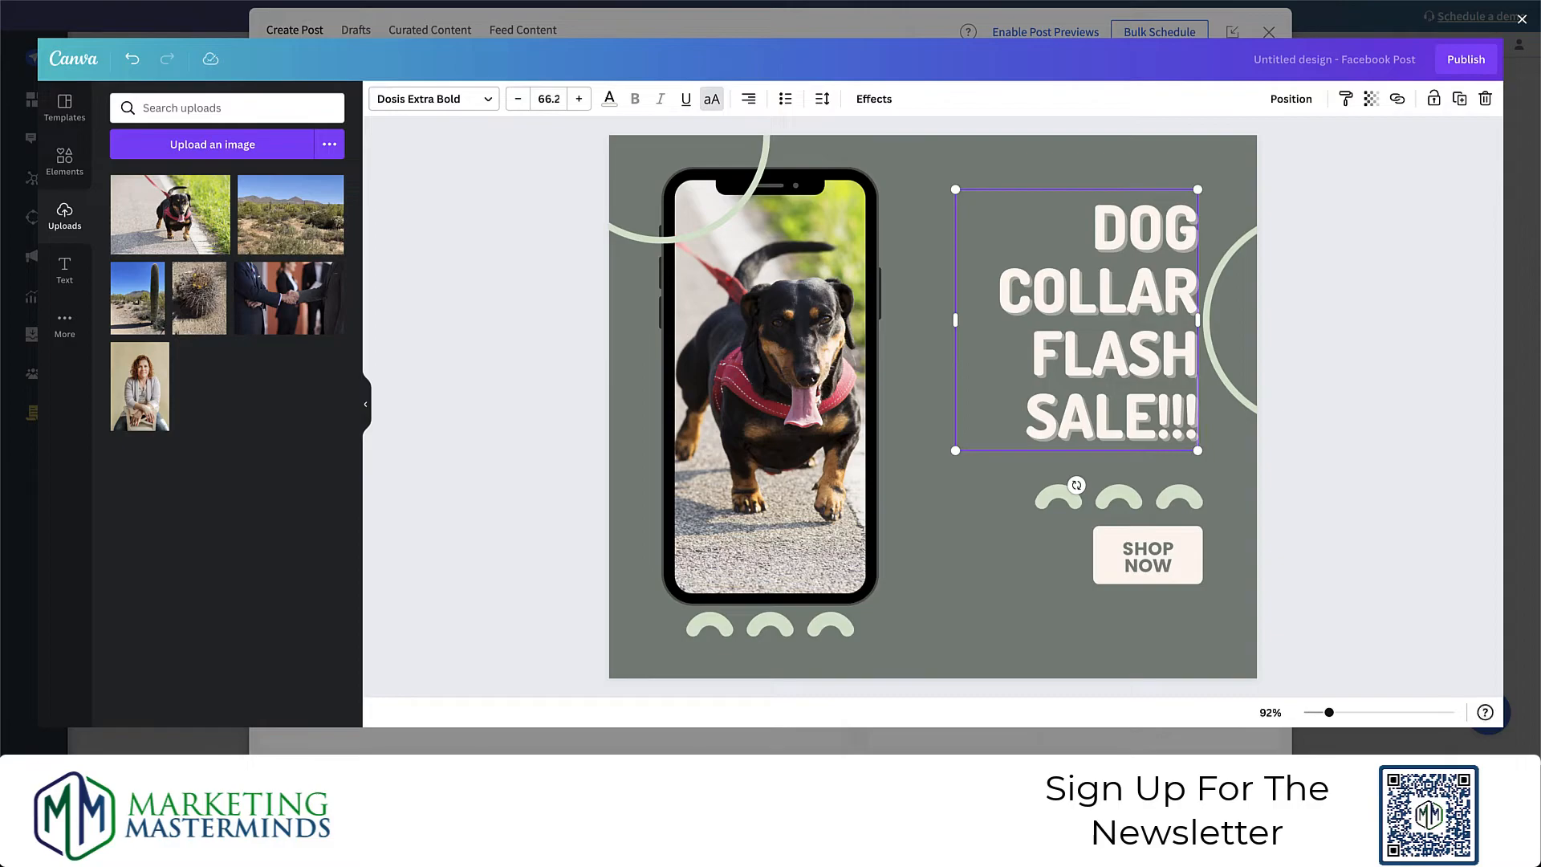
click(926, 327)
- Left-align the headline text
click(1080, 350)
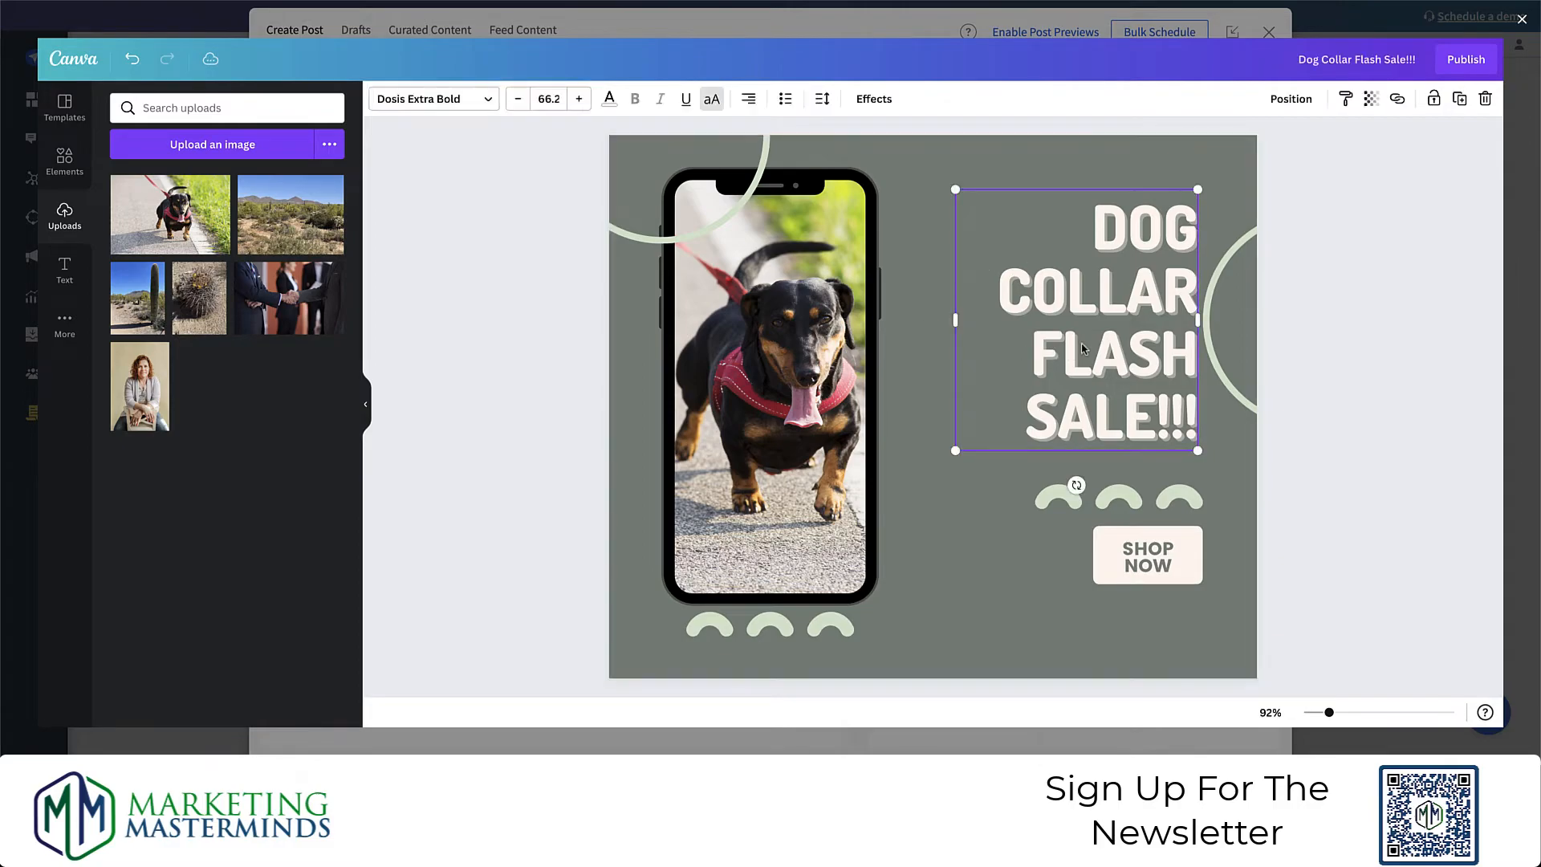
click(751, 100)
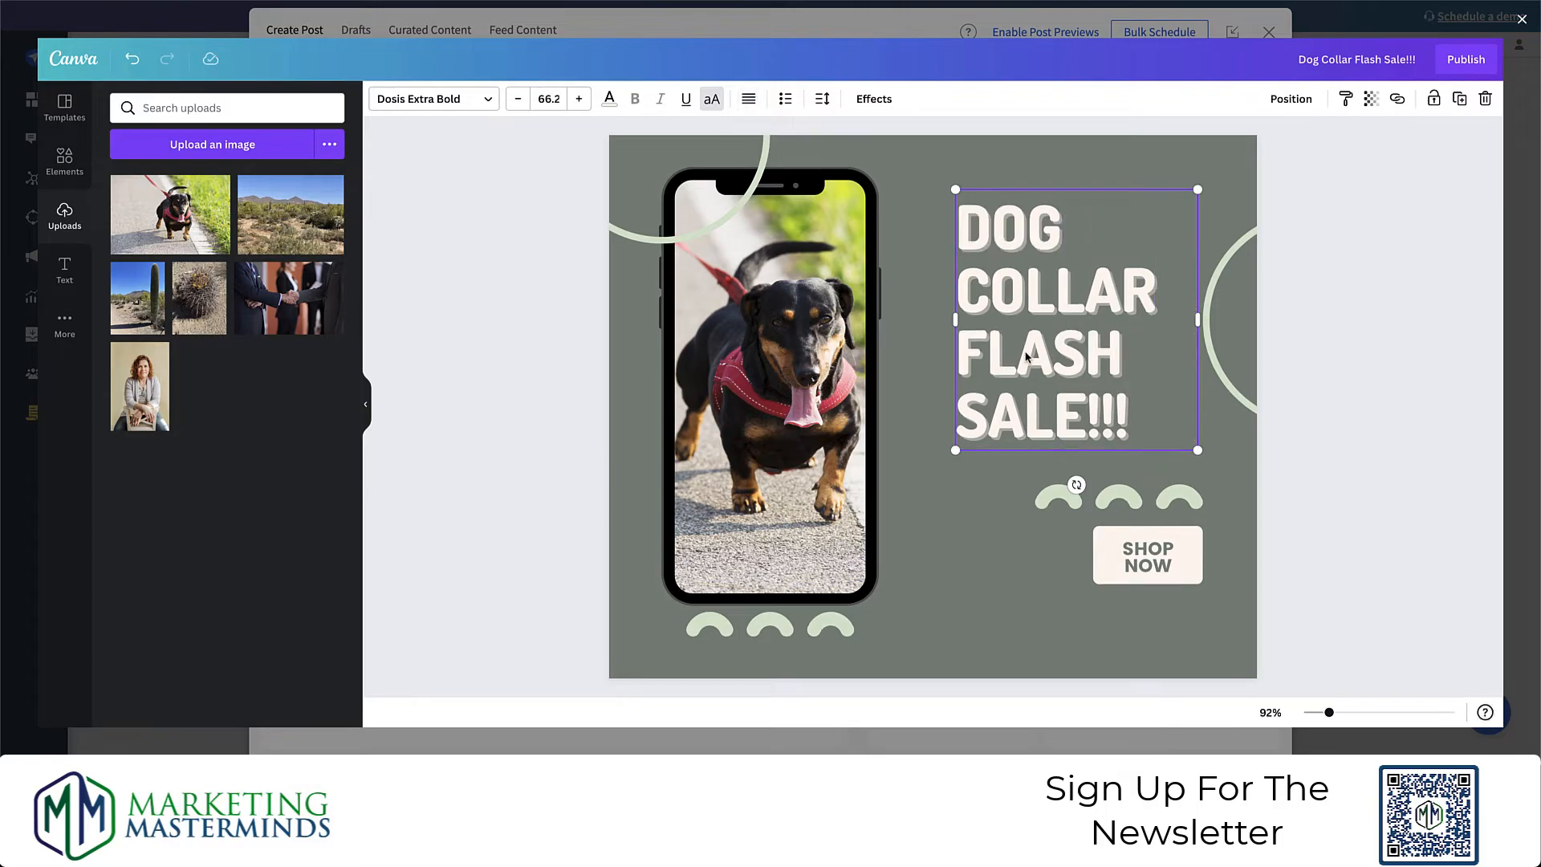
click(991, 534)
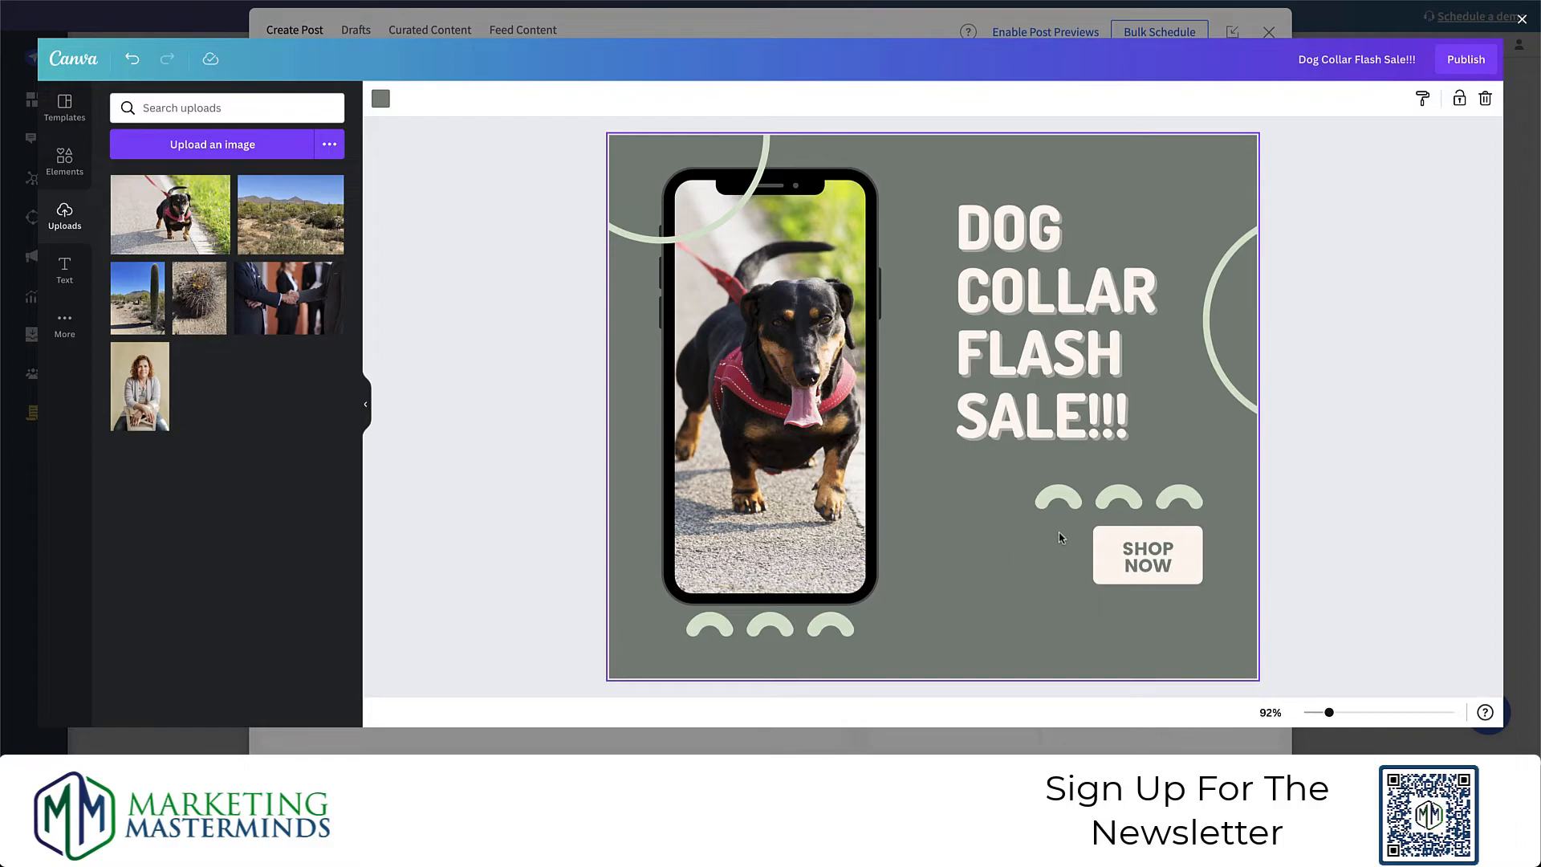
- Move the three arcs and the Shop Now button together so the arcs line up with the headline's left edge
click(1179, 532)
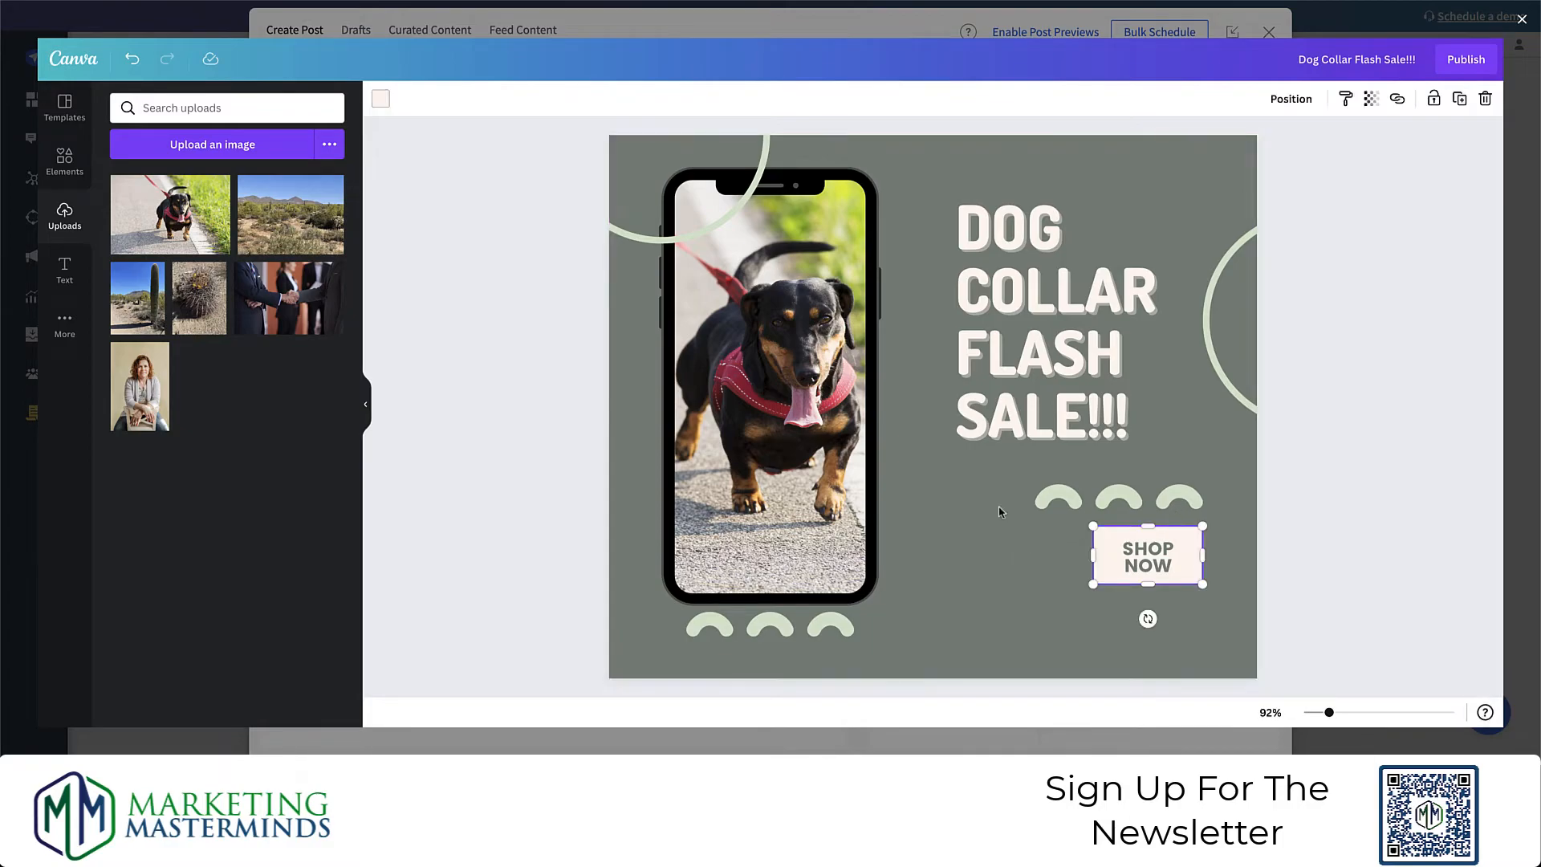
drag(990, 481, 1083, 578)
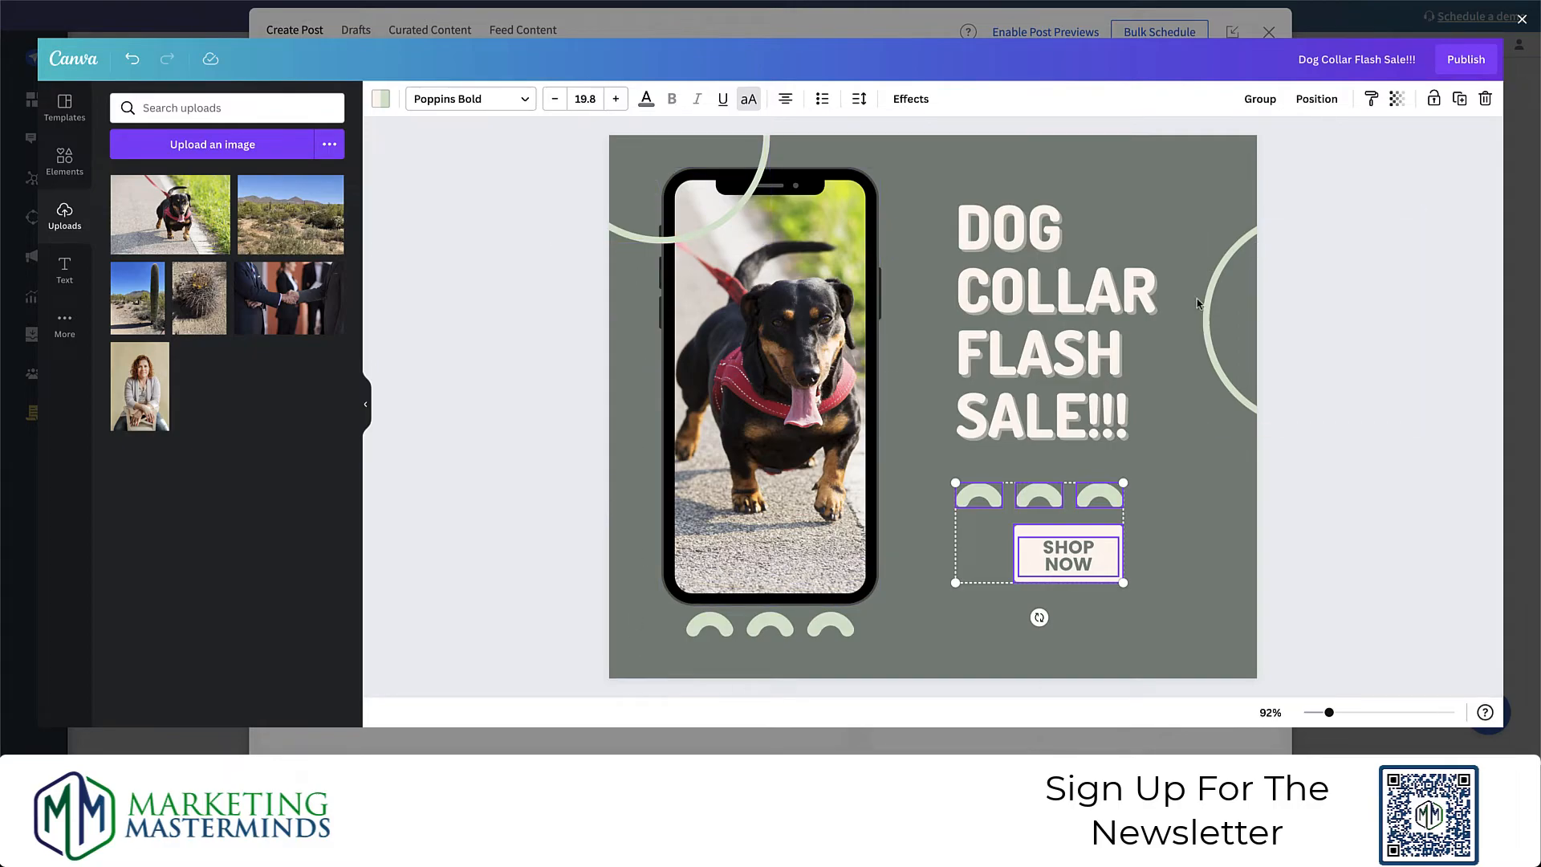
click(1160, 575)
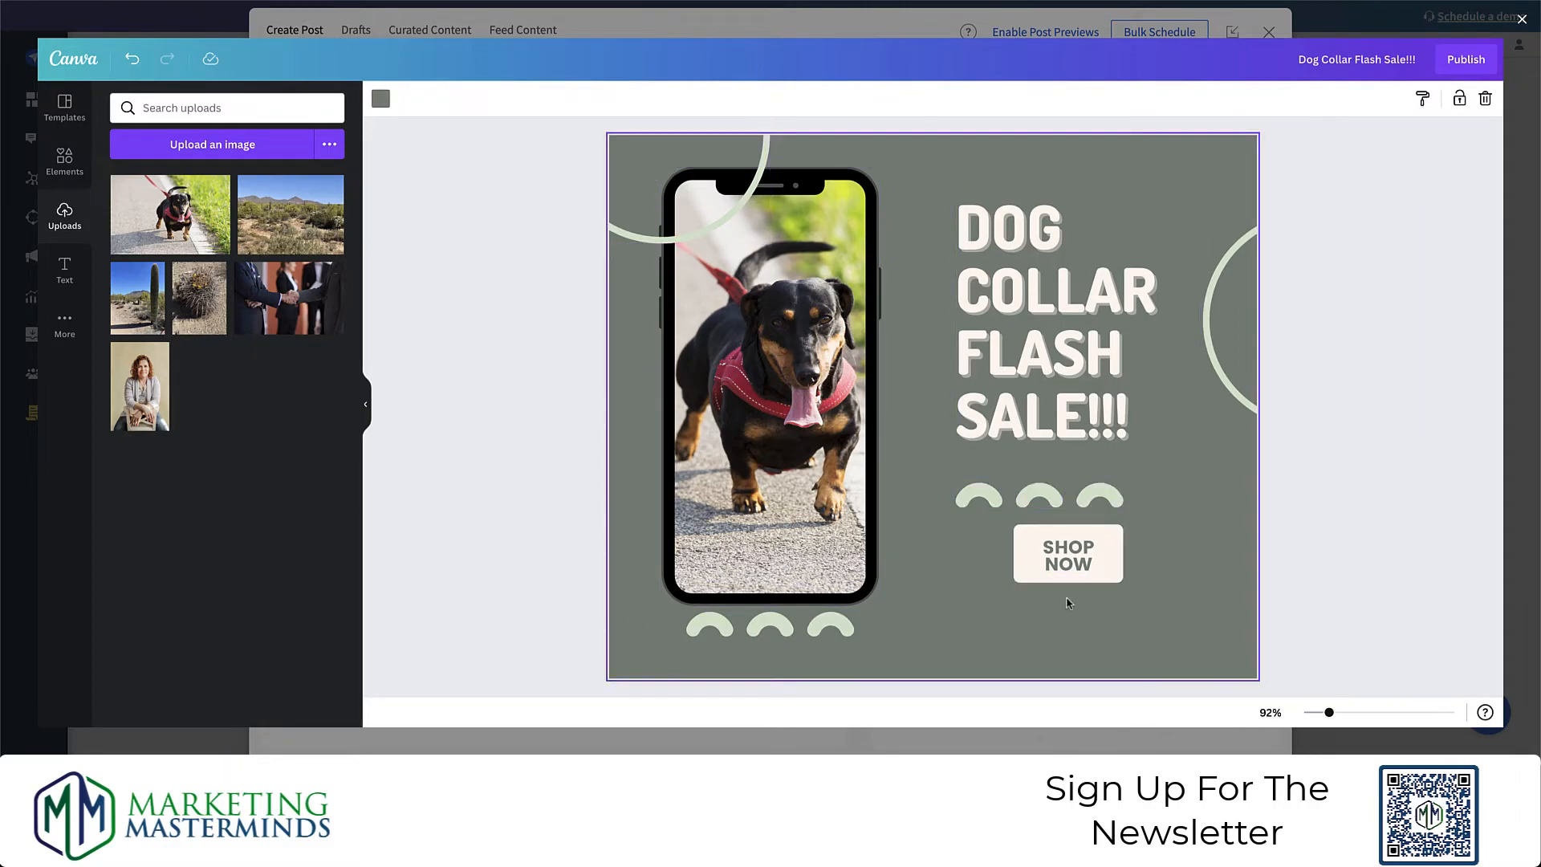
- Centre the Shop Now button beneath the three arcs and publish the finished design to the post
click(1116, 554)
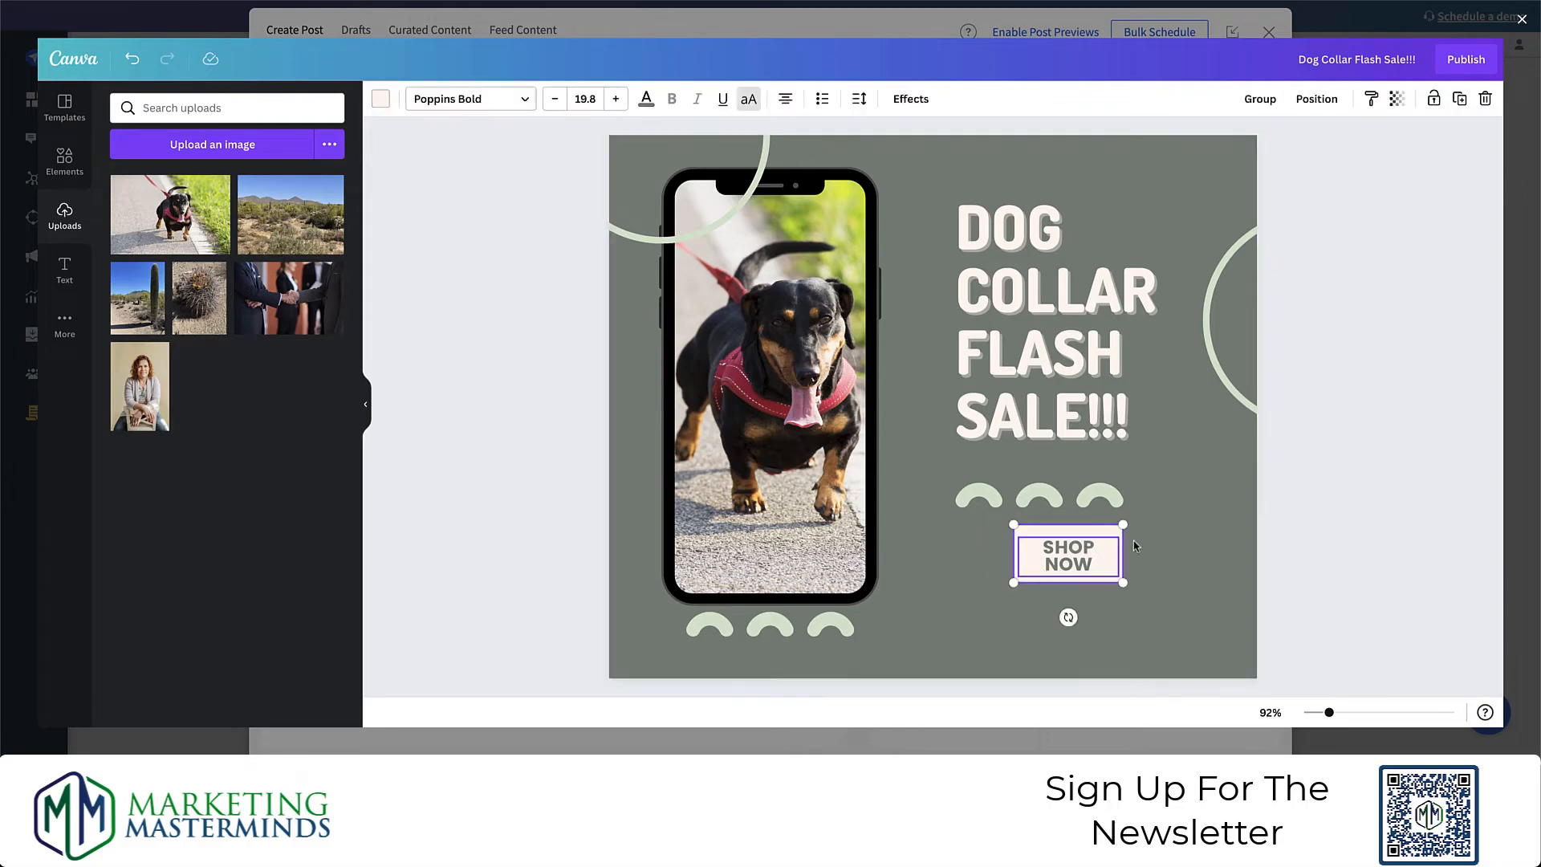
drag(1105, 553, 1072, 557)
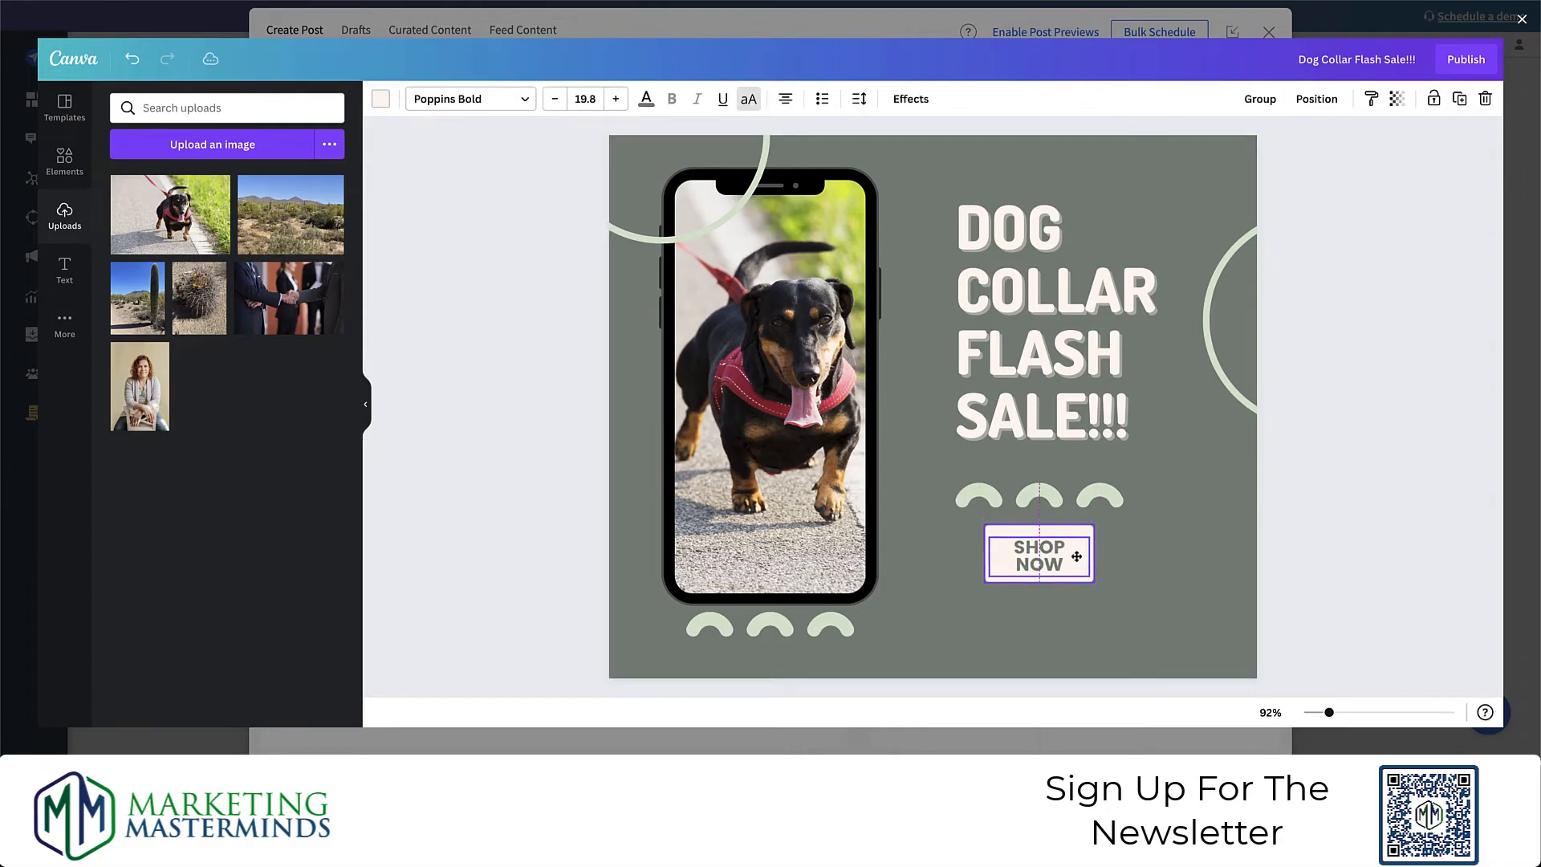
click(1166, 558)
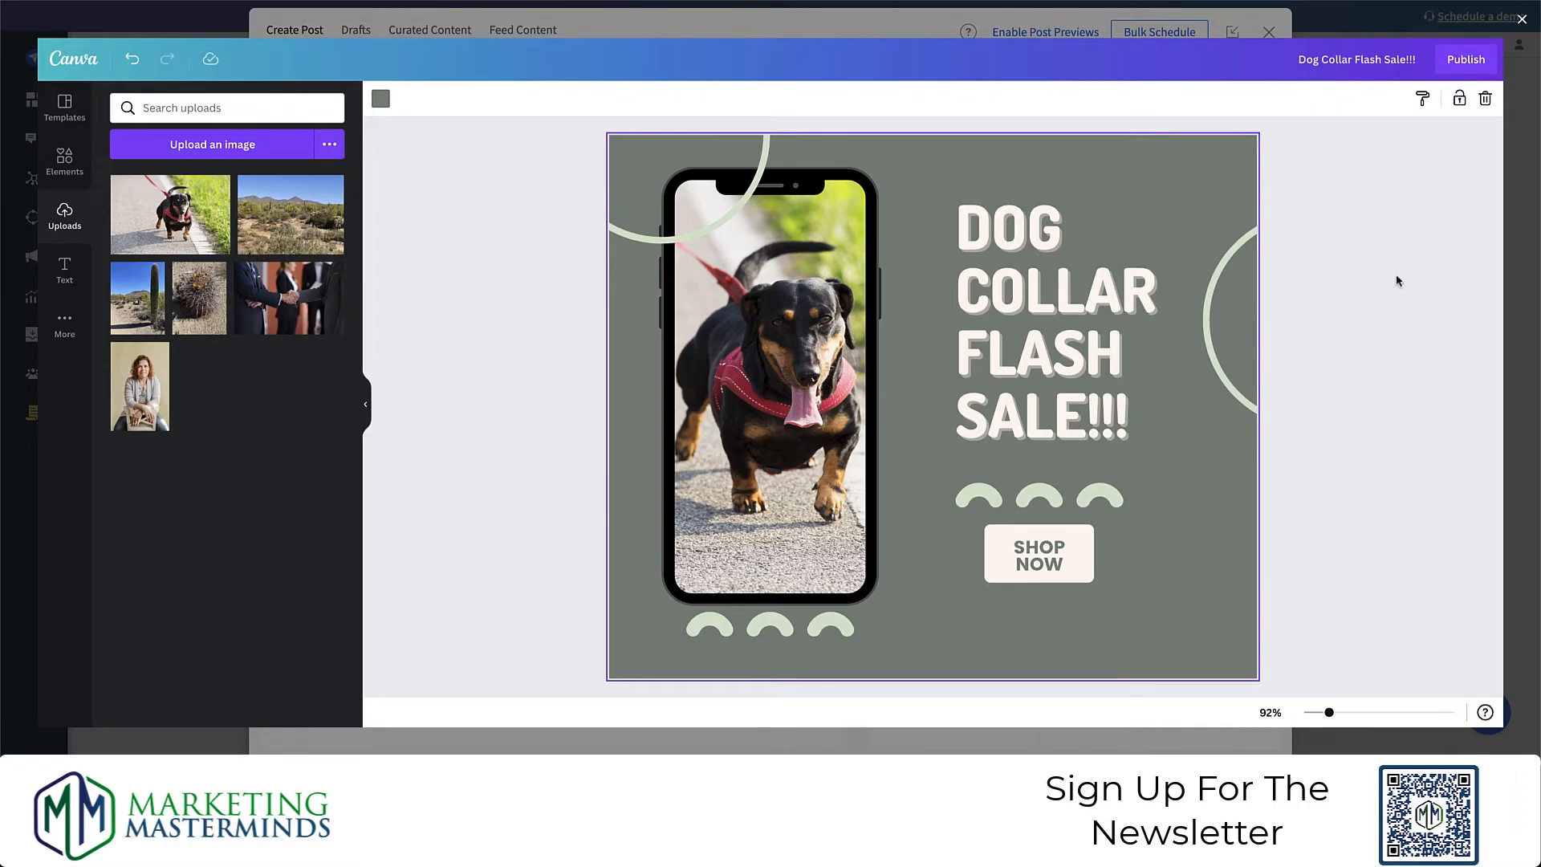
click(1465, 68)
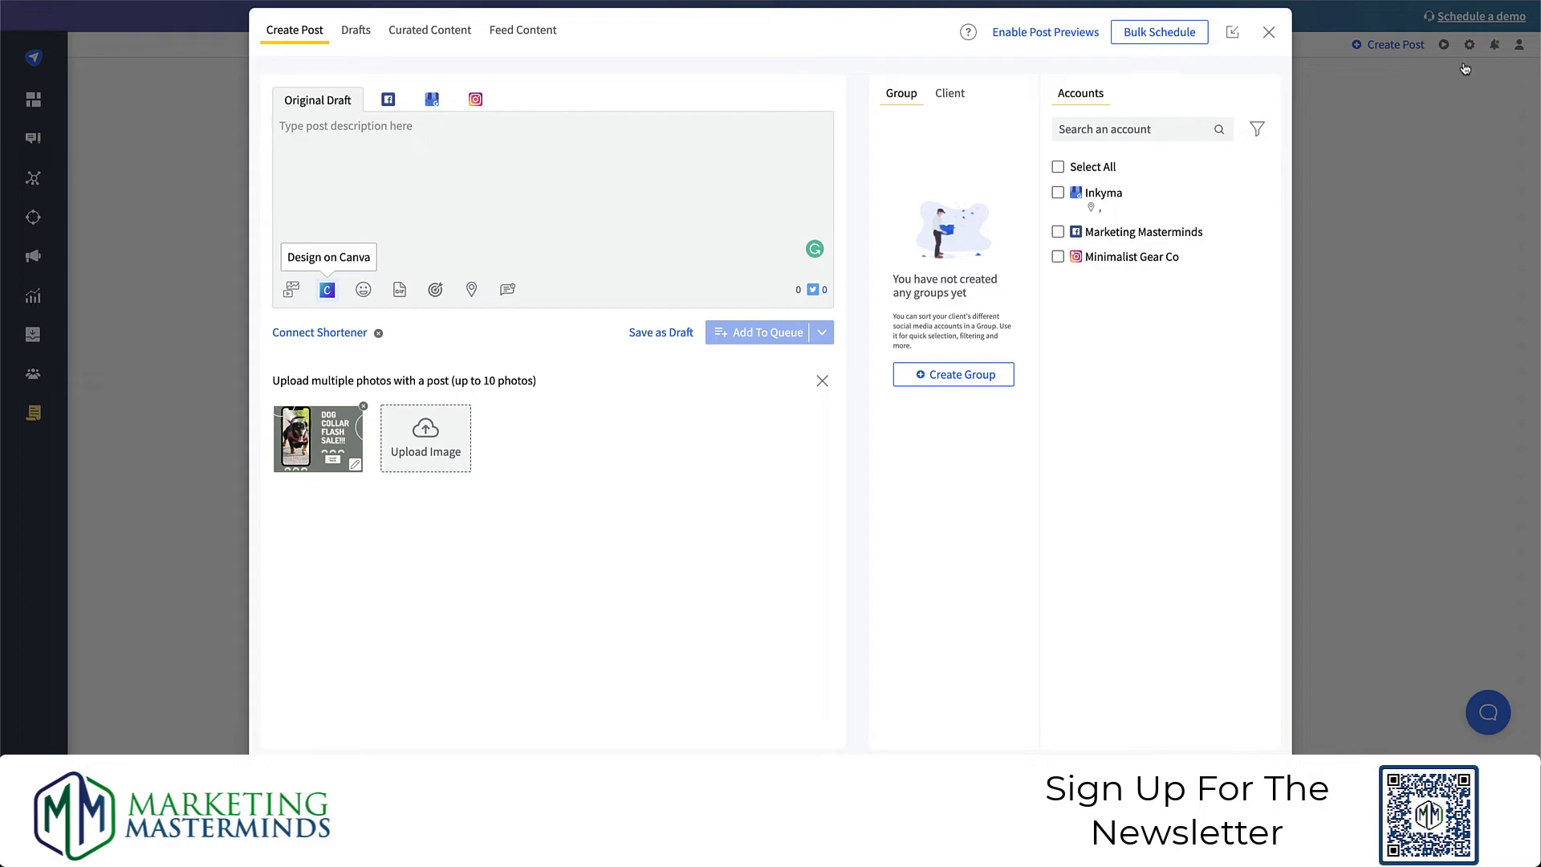
click(422, 133)
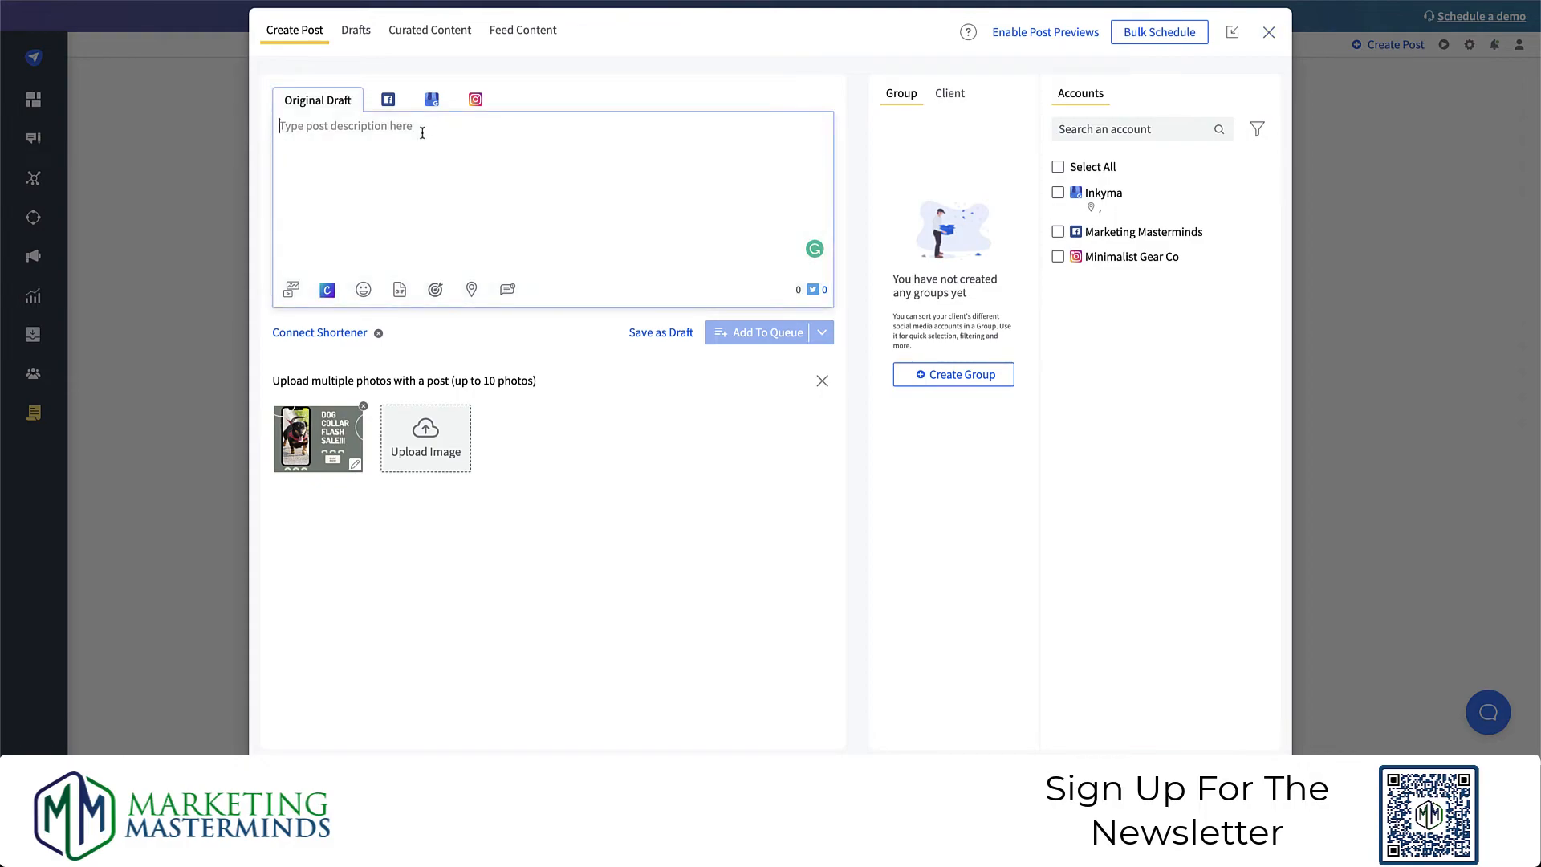
text(Dog Collar Flash Sale)
key(Return)
key(Return)
text(All dog collars are half off June 10th - June 12th)
key(Return)
key(Return)
text(Shop Now)
key(Return)
key(Return)
text(https://marketingmasterminds.co/category/website/)
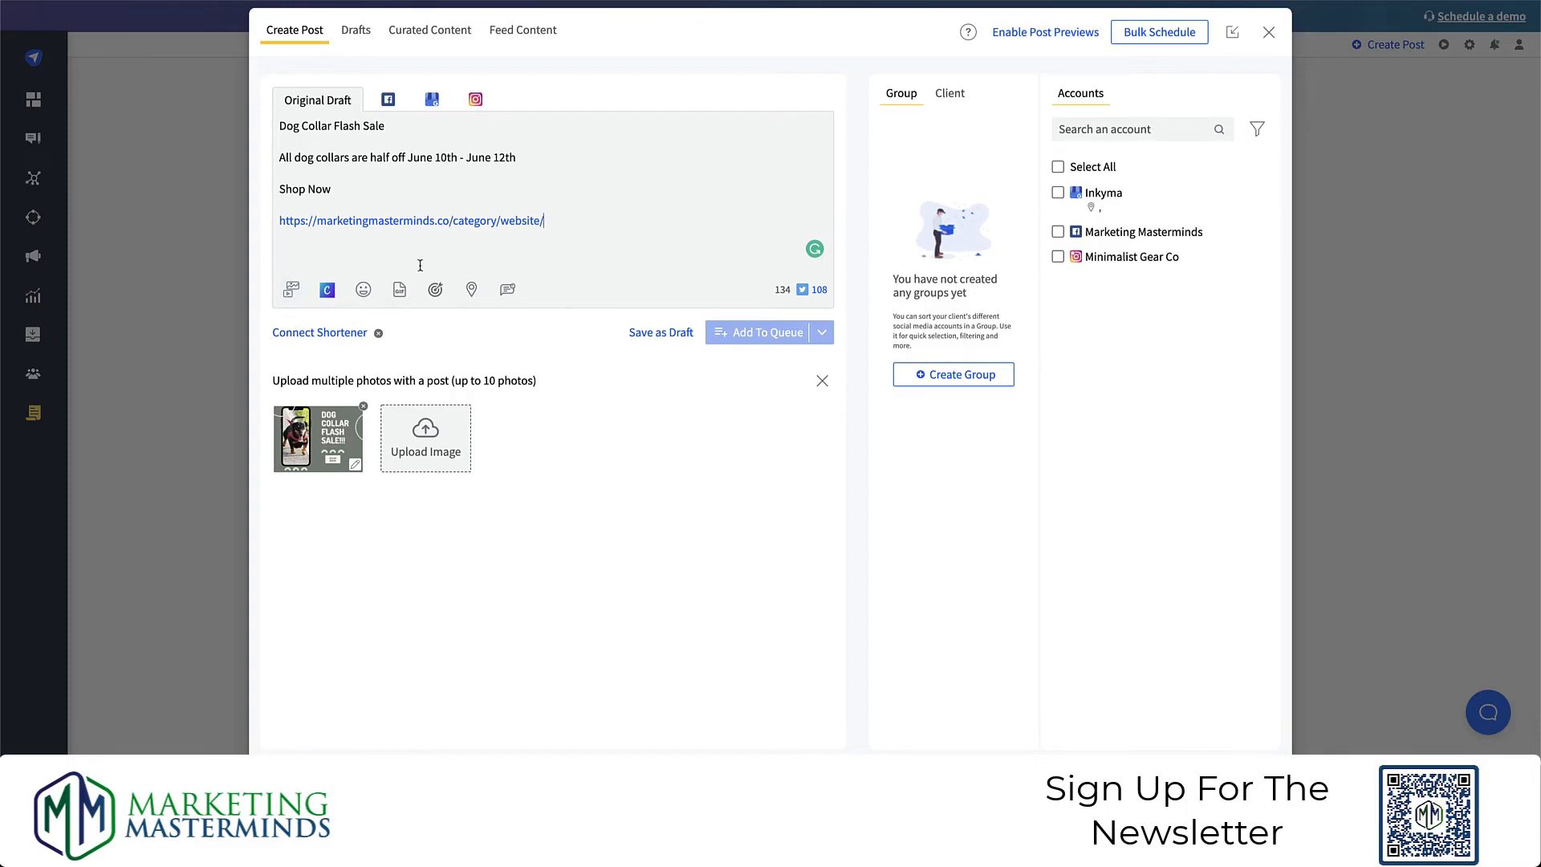
- Add three animal emojis to the Facebook version of the post
click(384, 101)
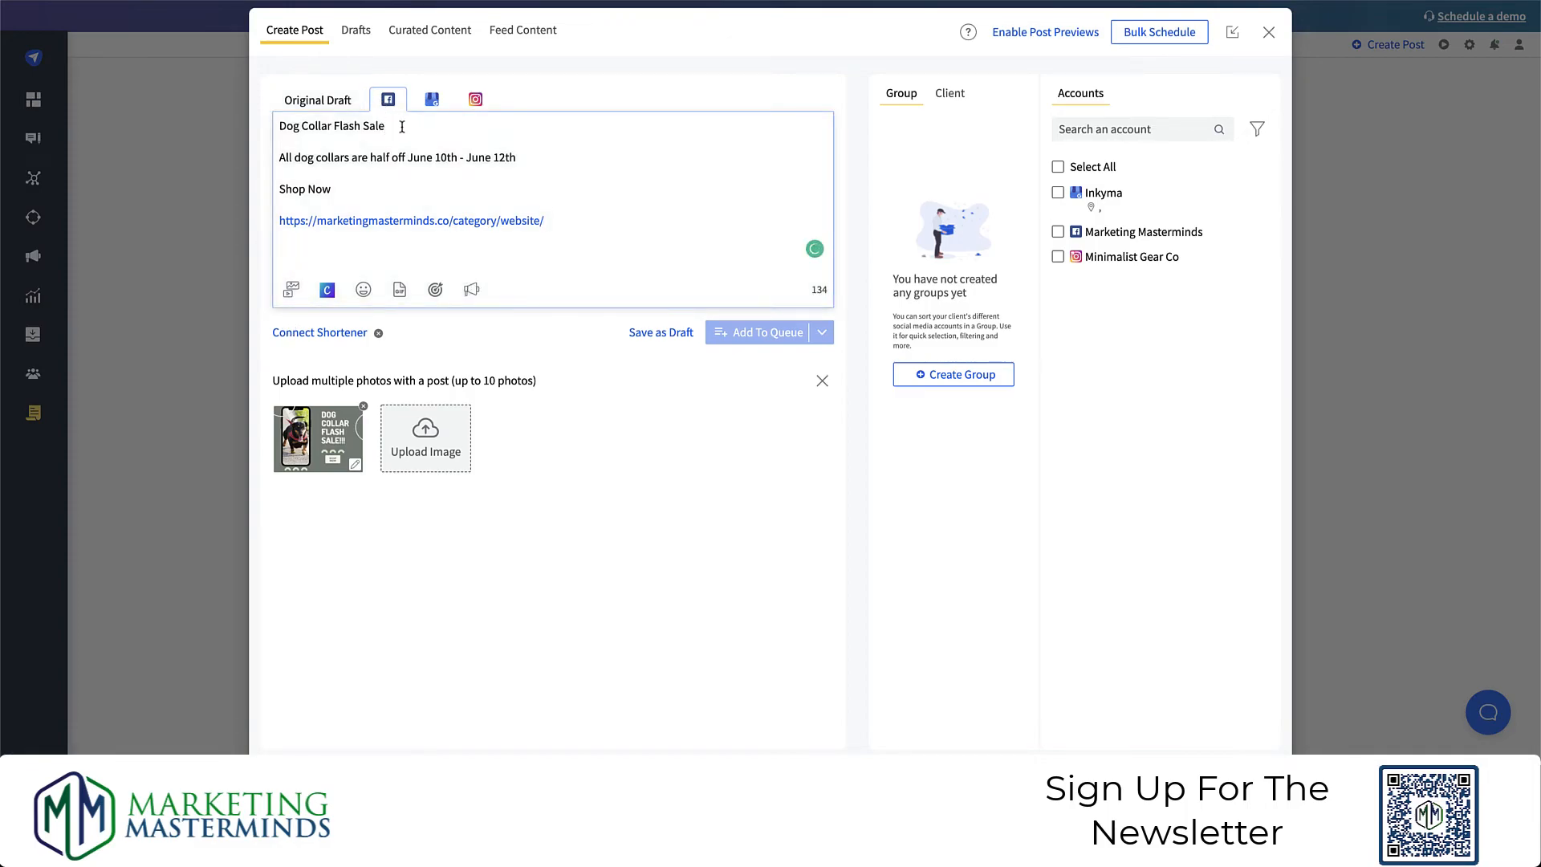
click(363, 289)
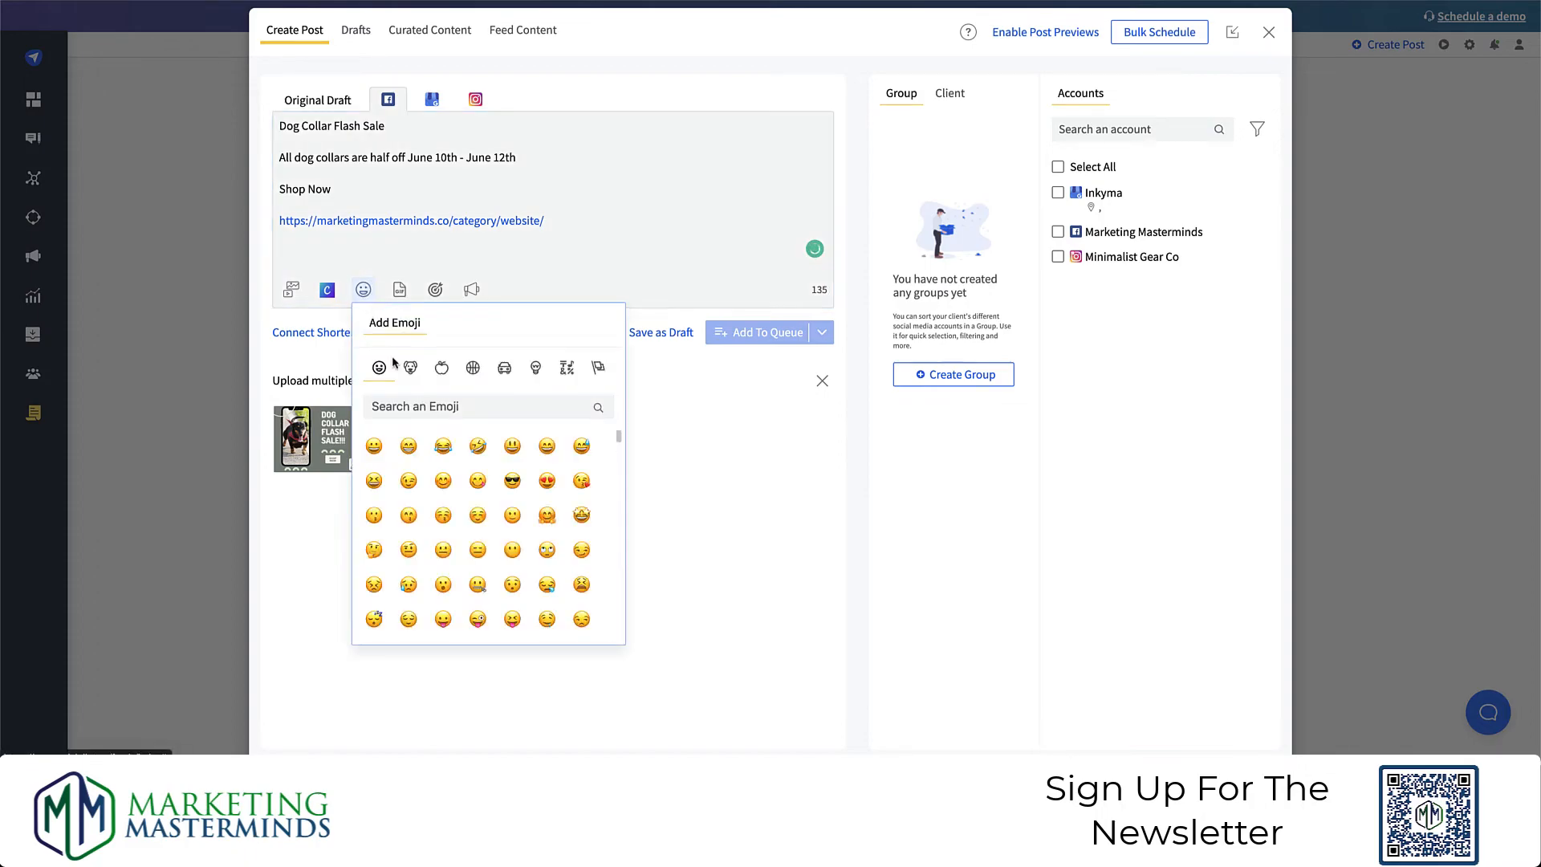
click(411, 368)
click(478, 447)
click(514, 450)
click(546, 454)
click(663, 424)
click(431, 98)
key(Return)
key(Return)
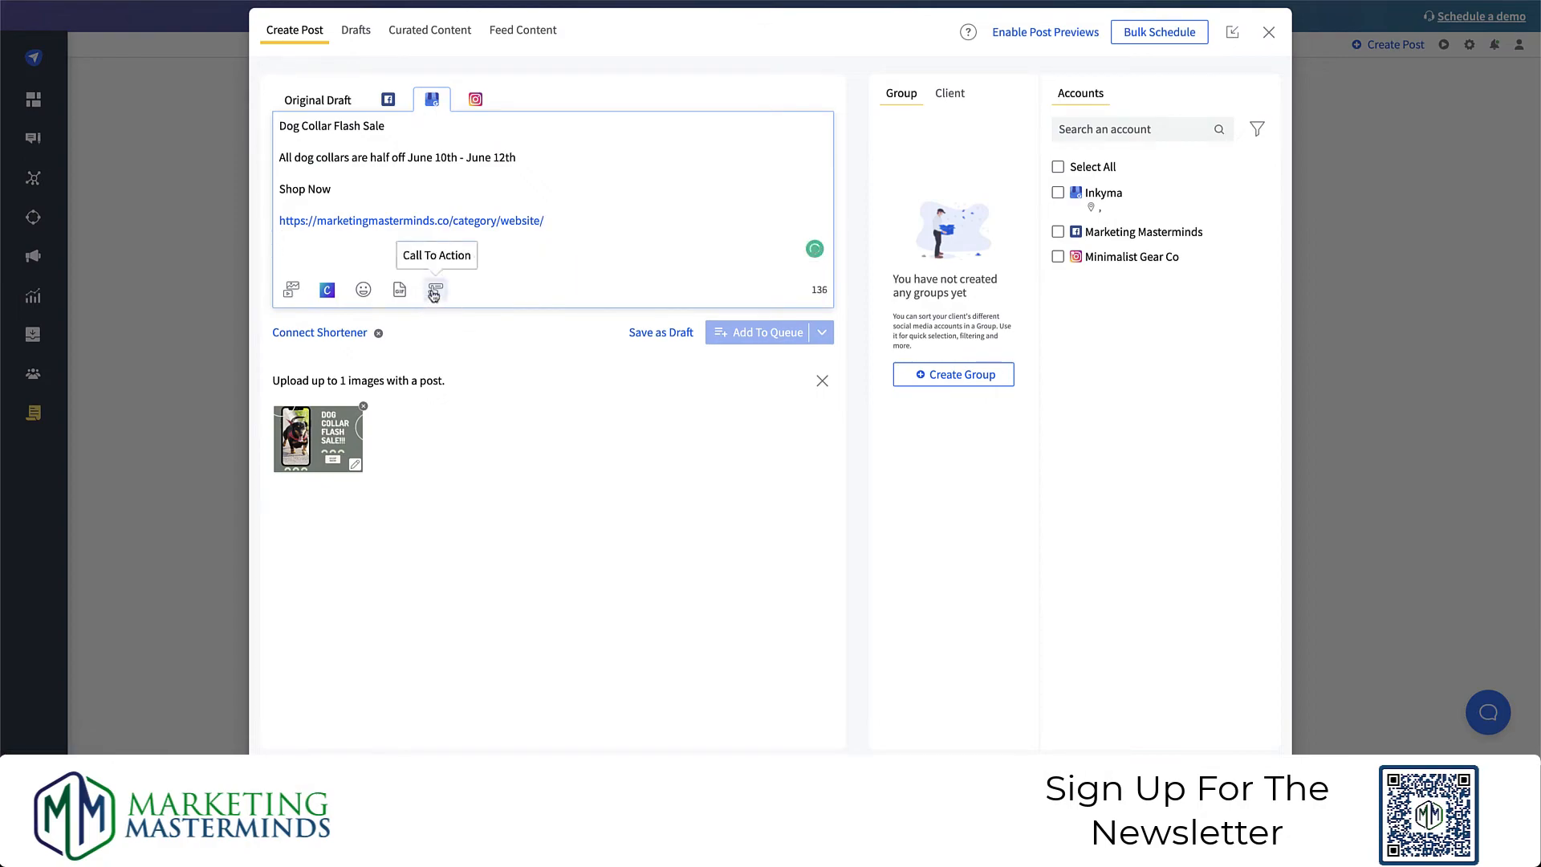
click(433, 294)
click(629, 380)
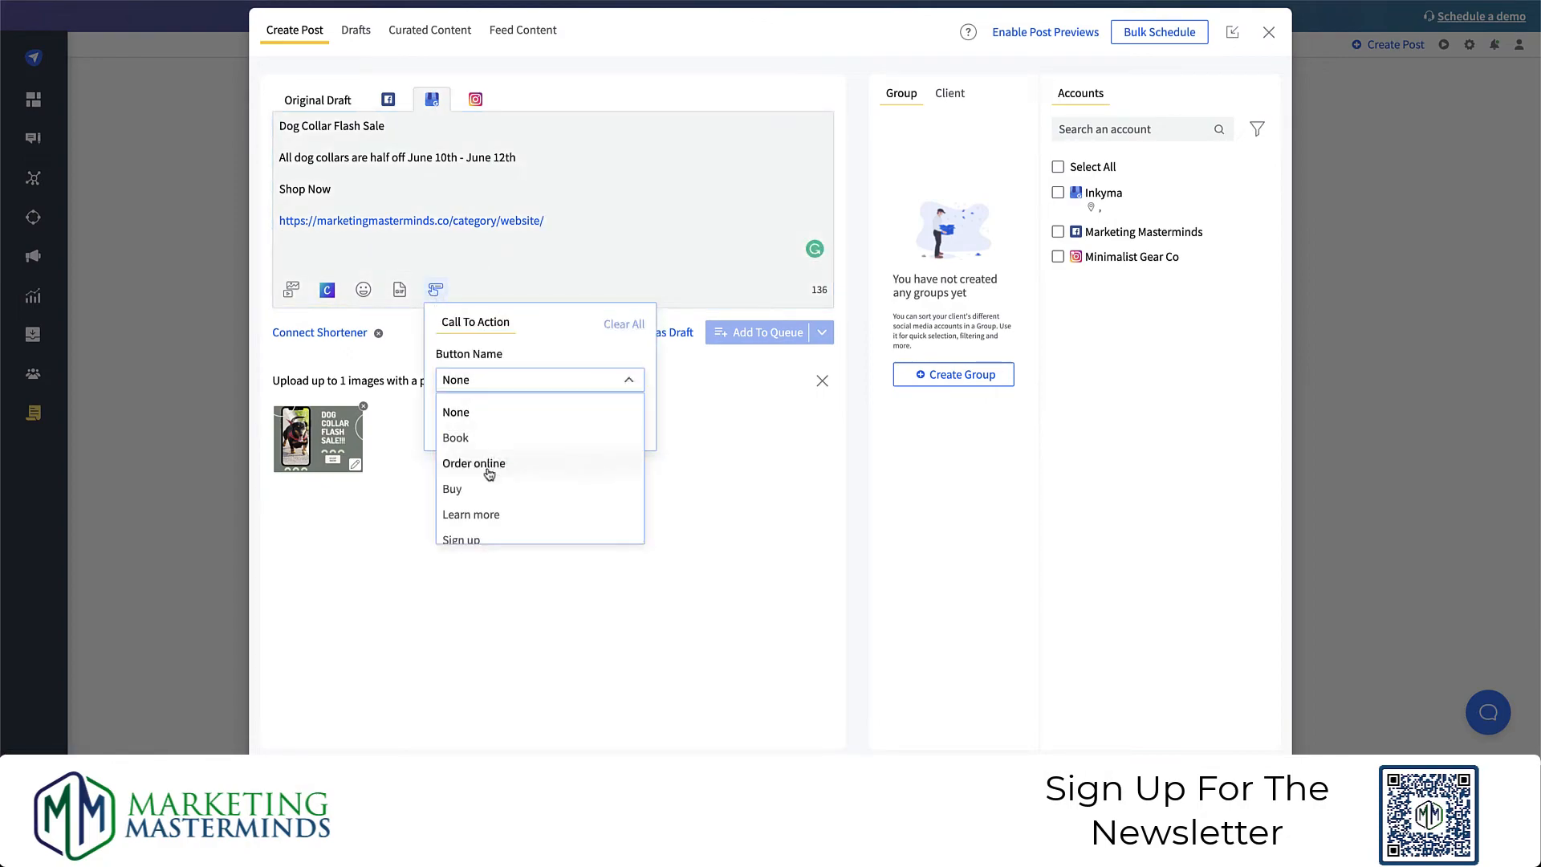
scroll(482, 494, down, 1)
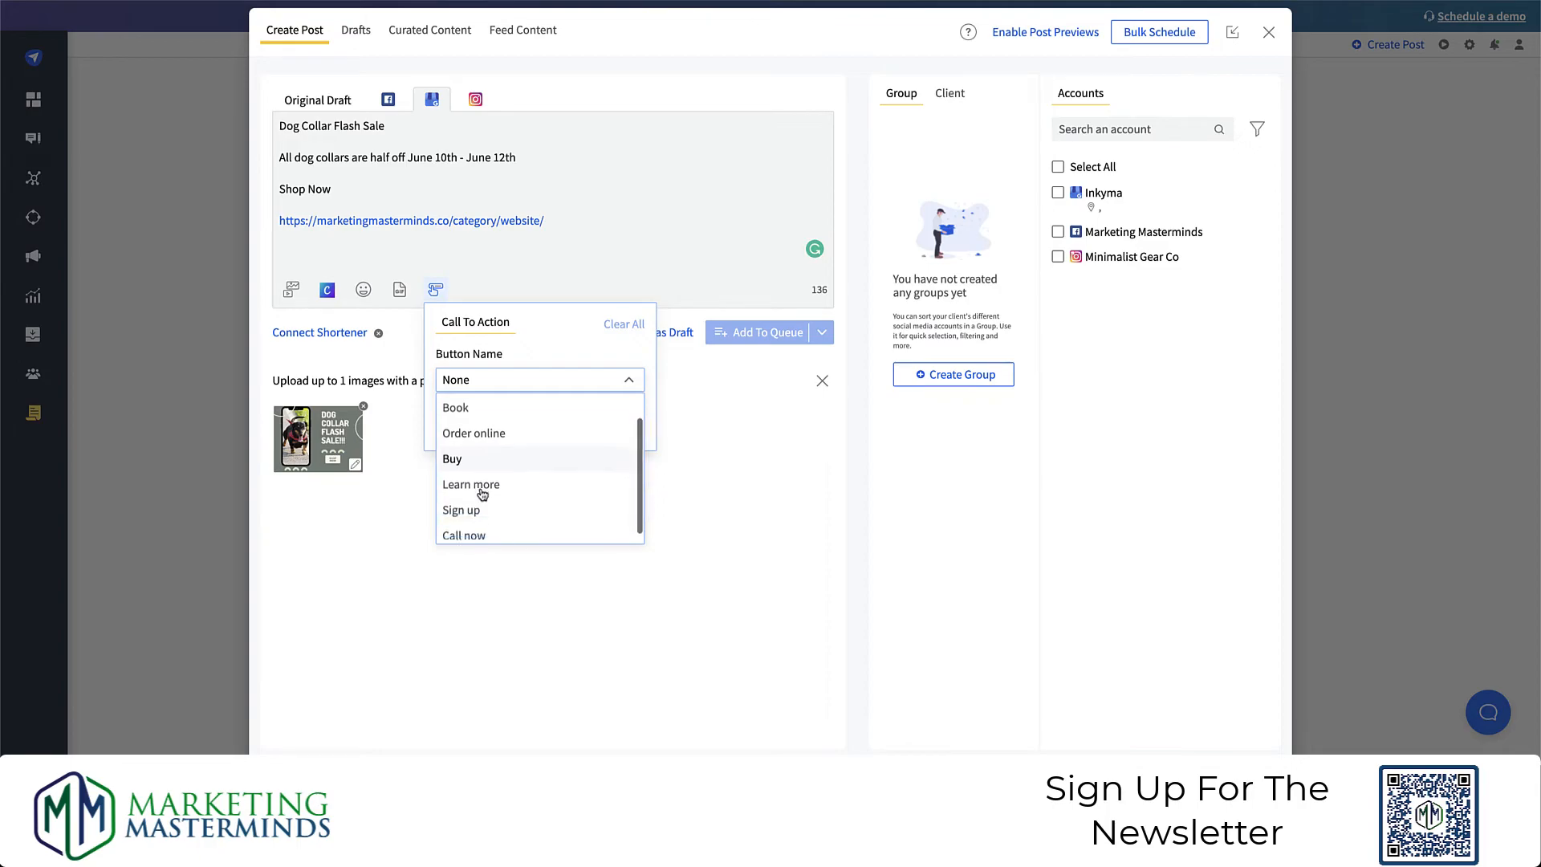
click(452, 448)
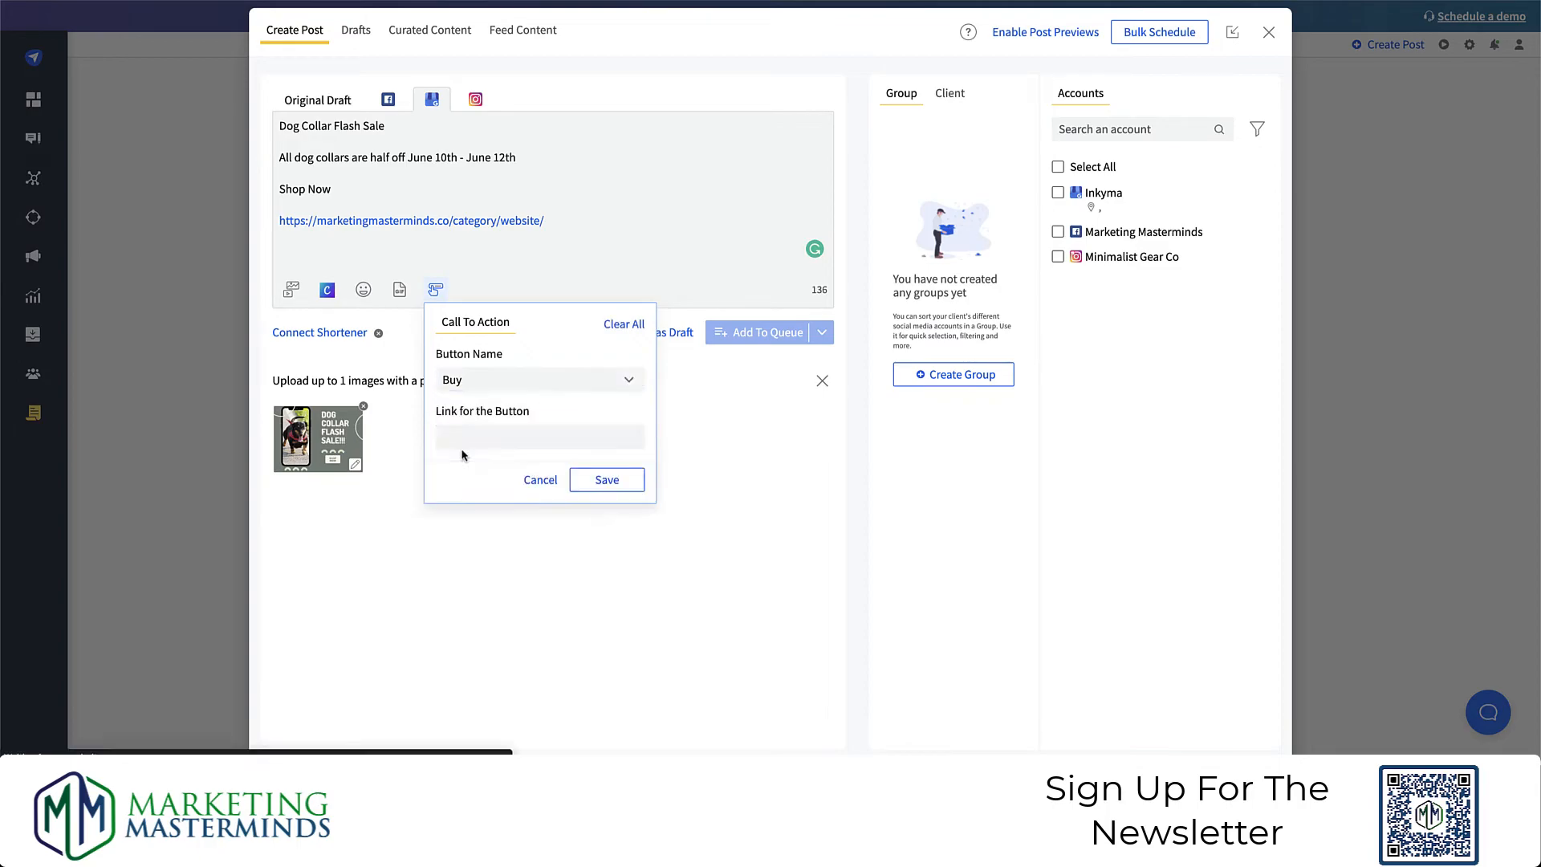
click(465, 440)
text(https://marketingmasterminds.co/category/website/)
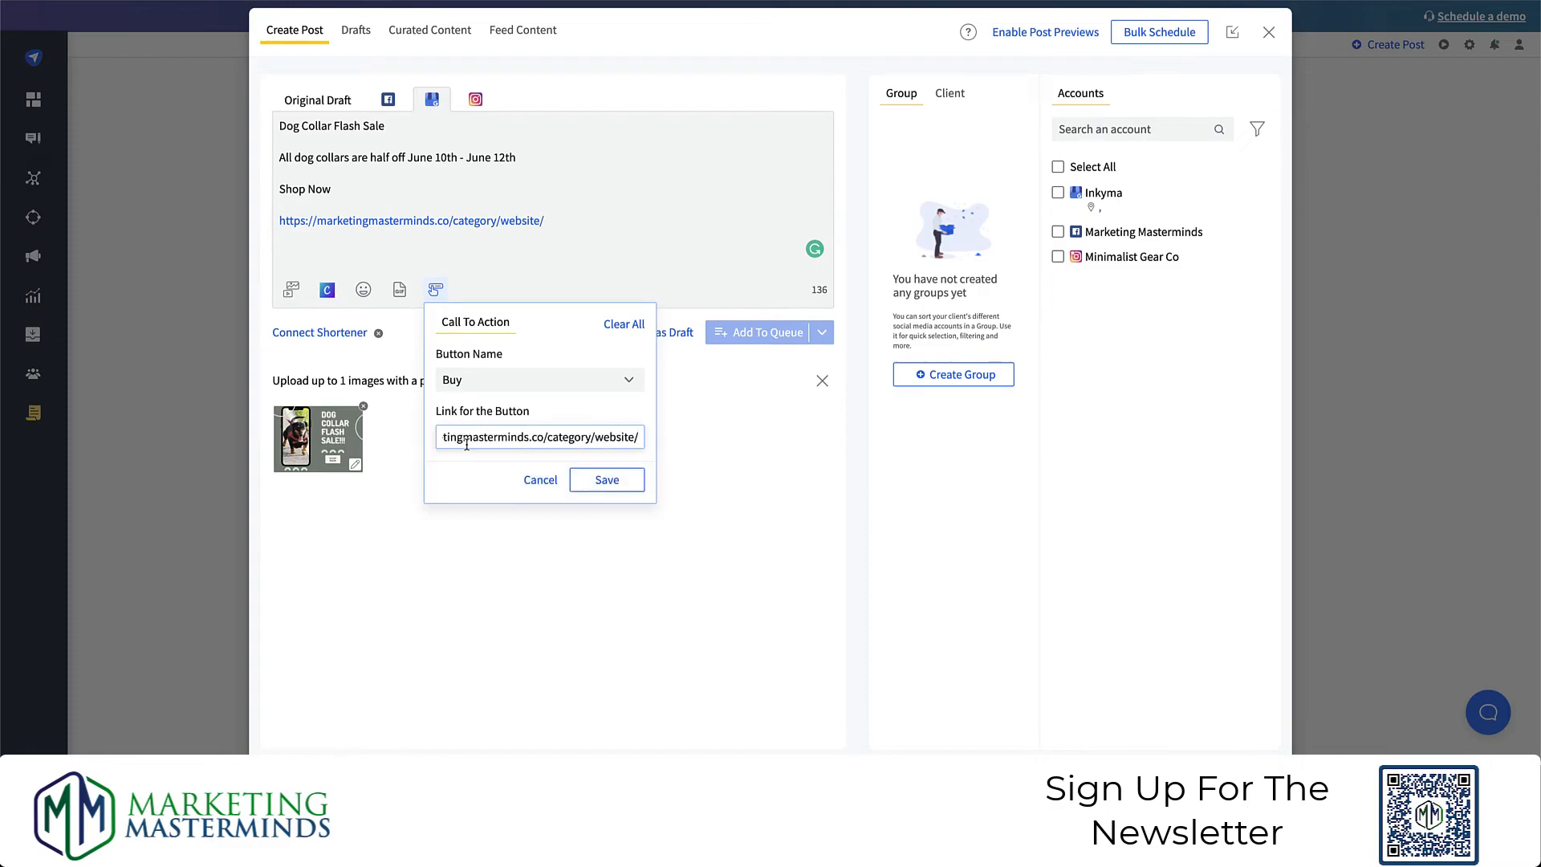
click(619, 479)
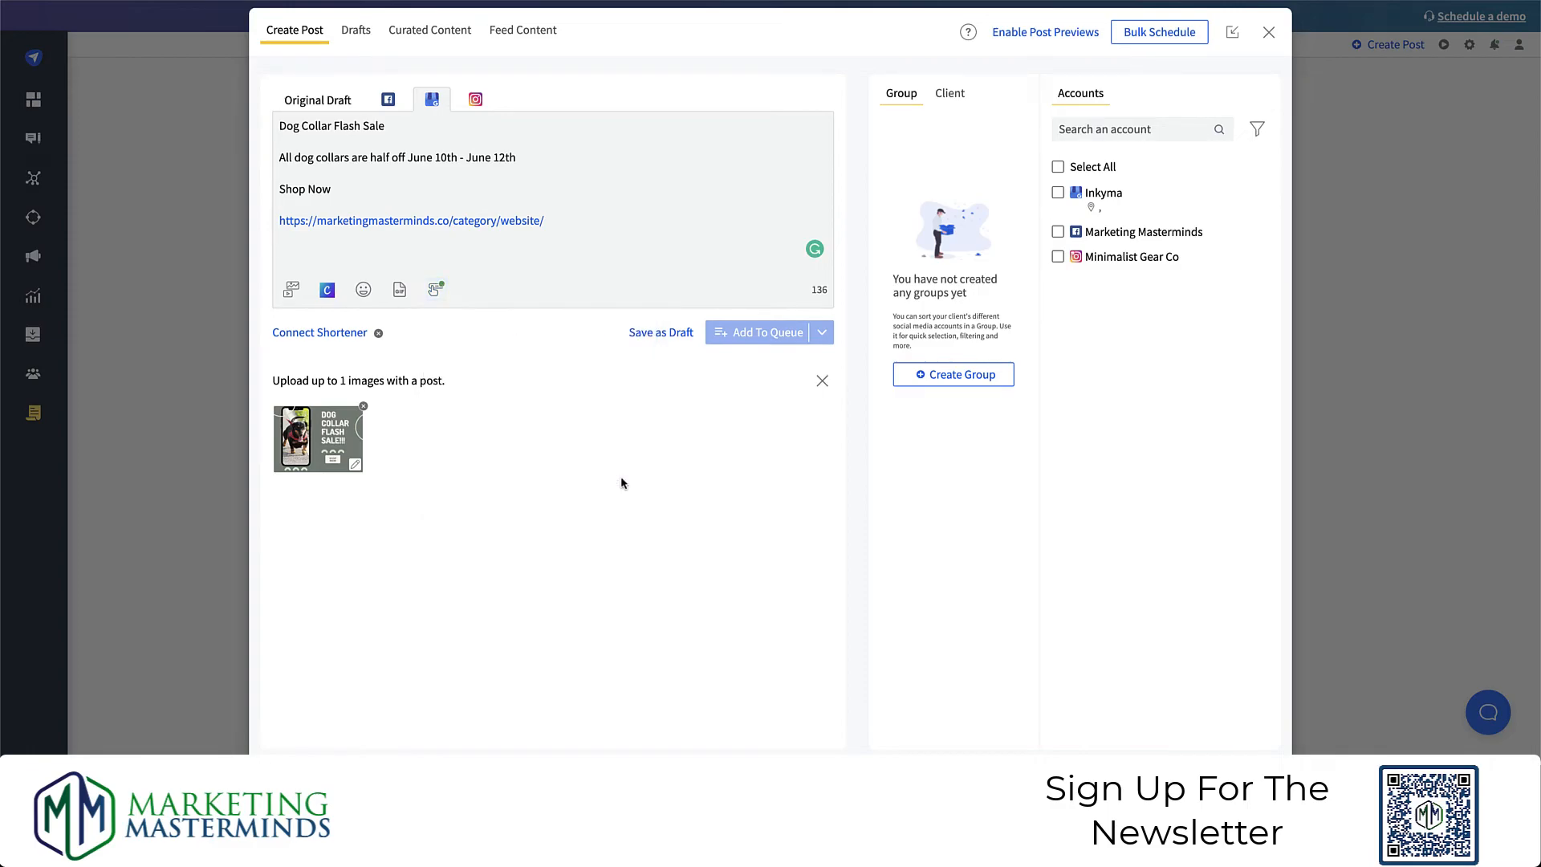
- Set the first comment of the Instagram version to "#petsupplies #petcollars #dogcollars"
click(478, 101)
click(344, 367)
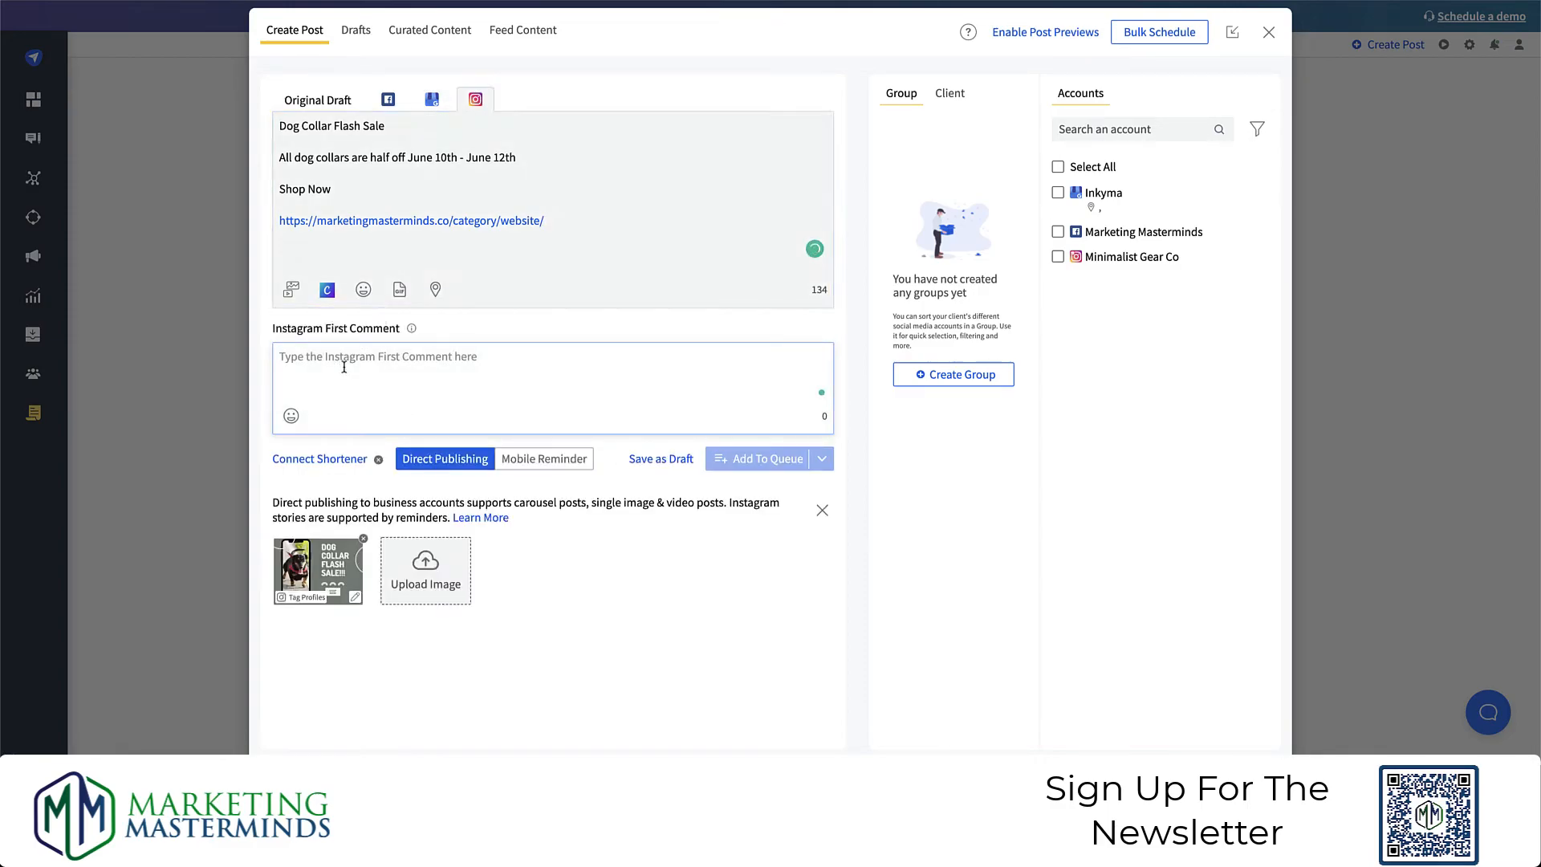
text(#petsupplies )
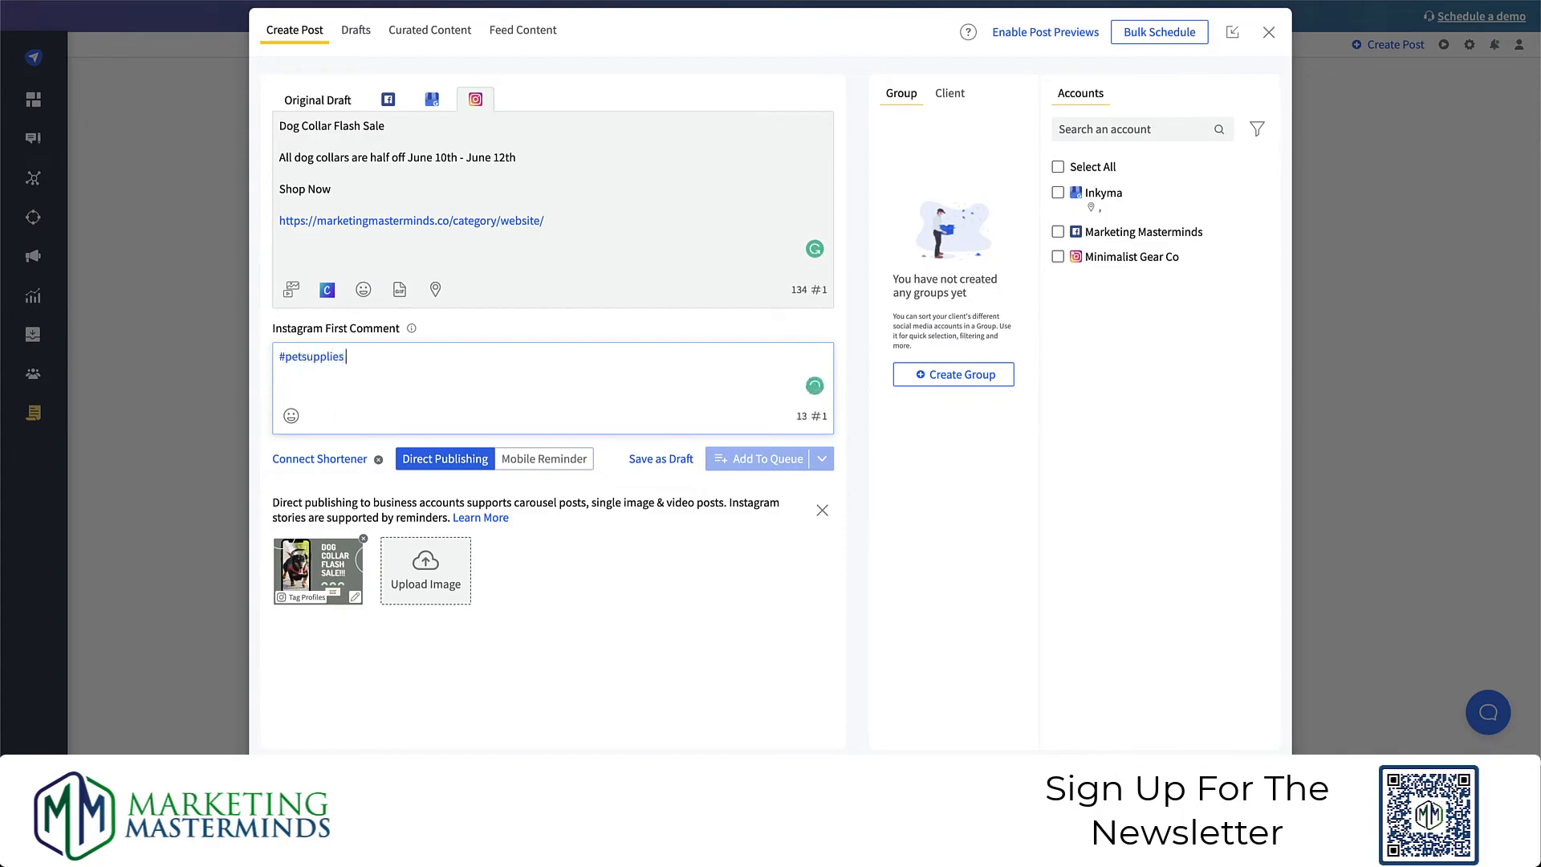
text(#petcollars #dogcollars)
click(404, 494)
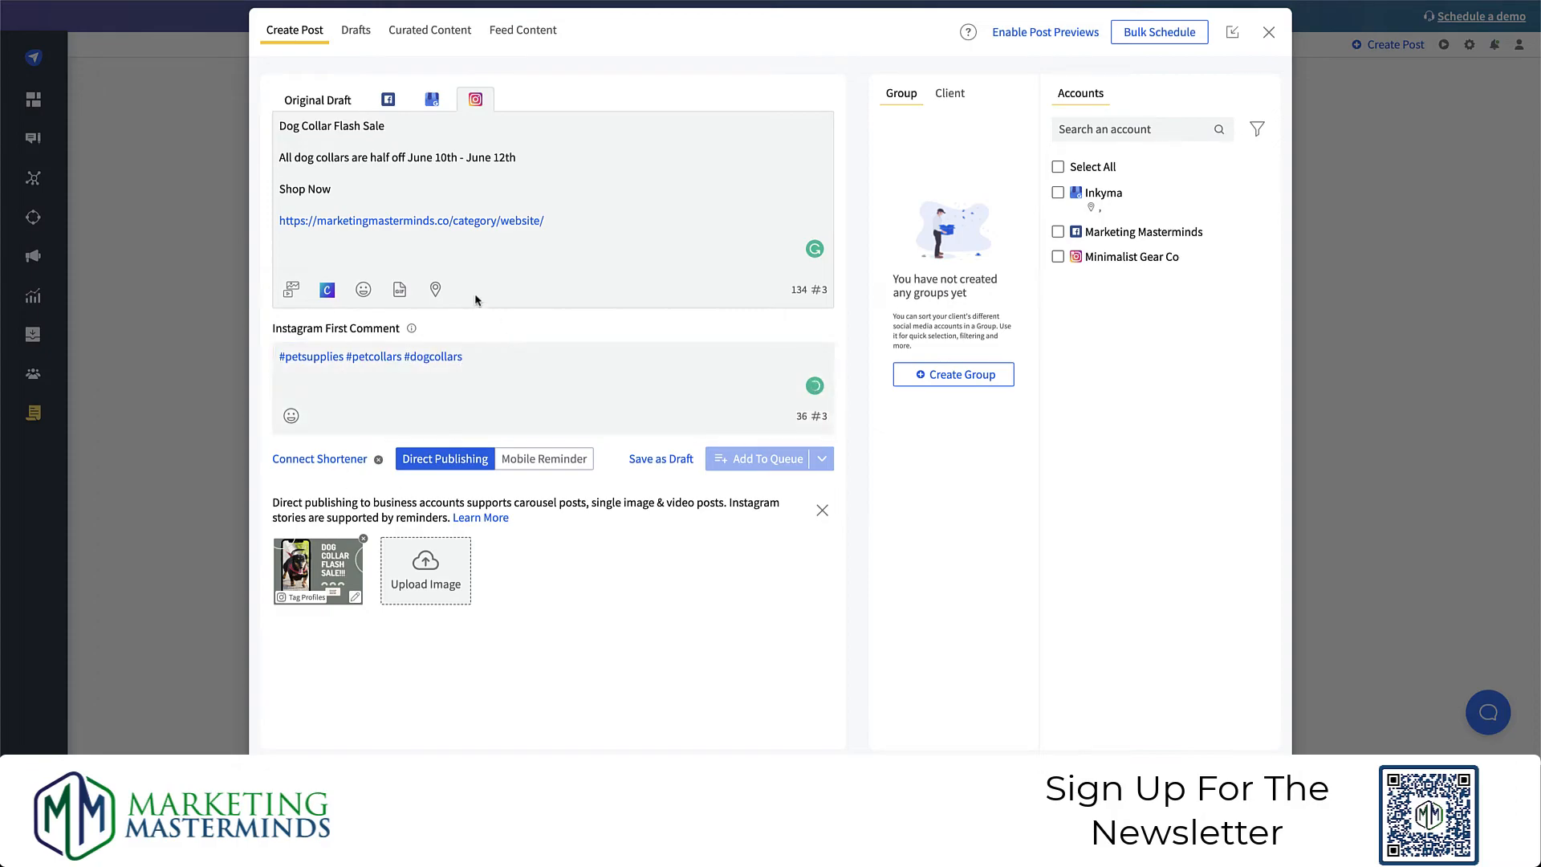
- Select all three connected accounts and schedule the dog collar post for Jun 09, 2022 at 11:31 AM
click(1058, 167)
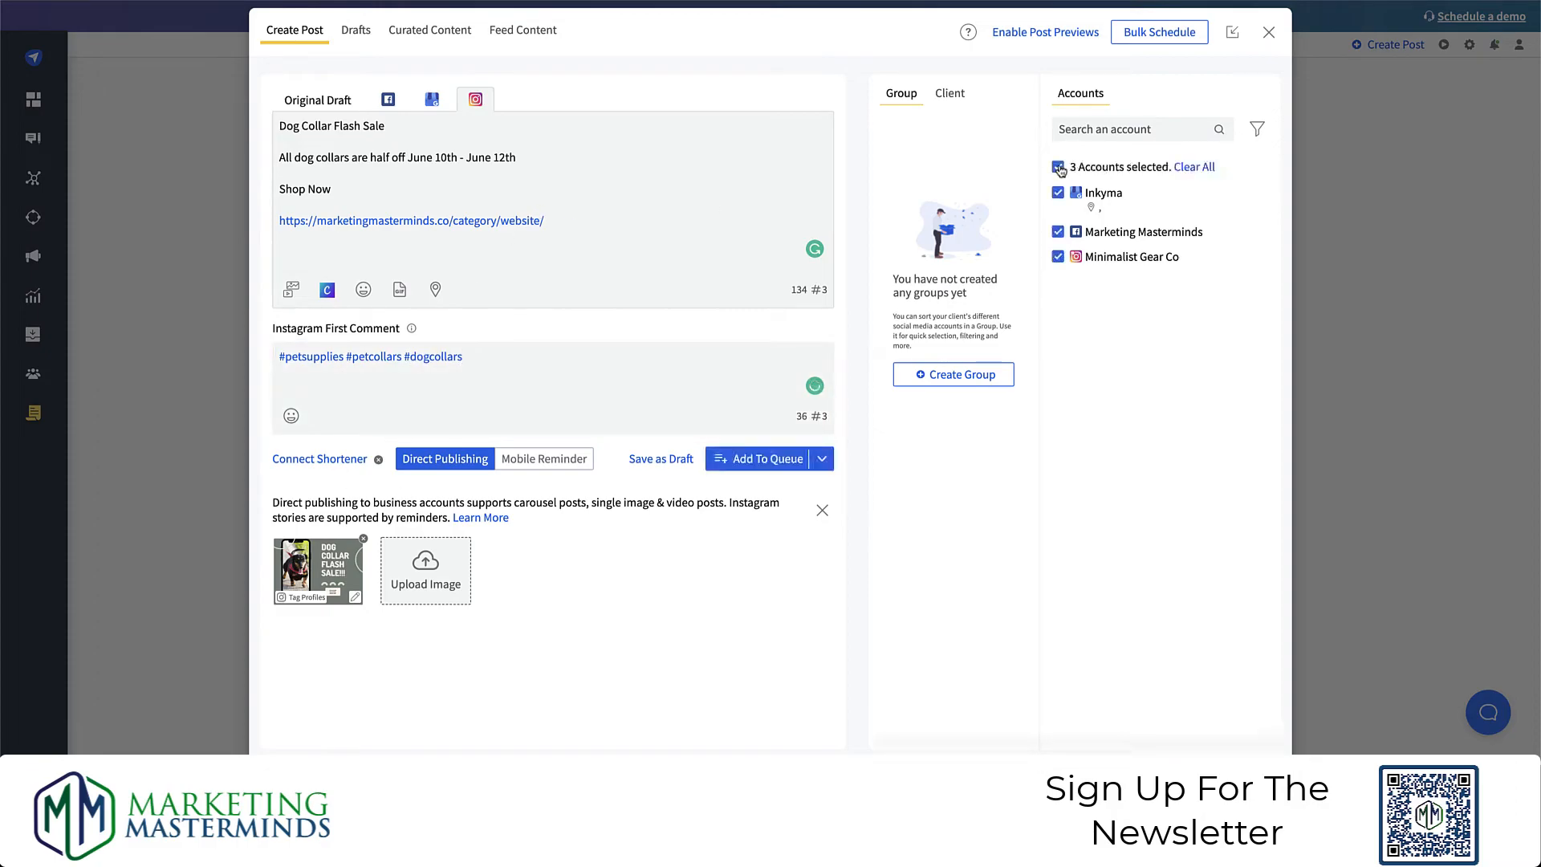
click(821, 460)
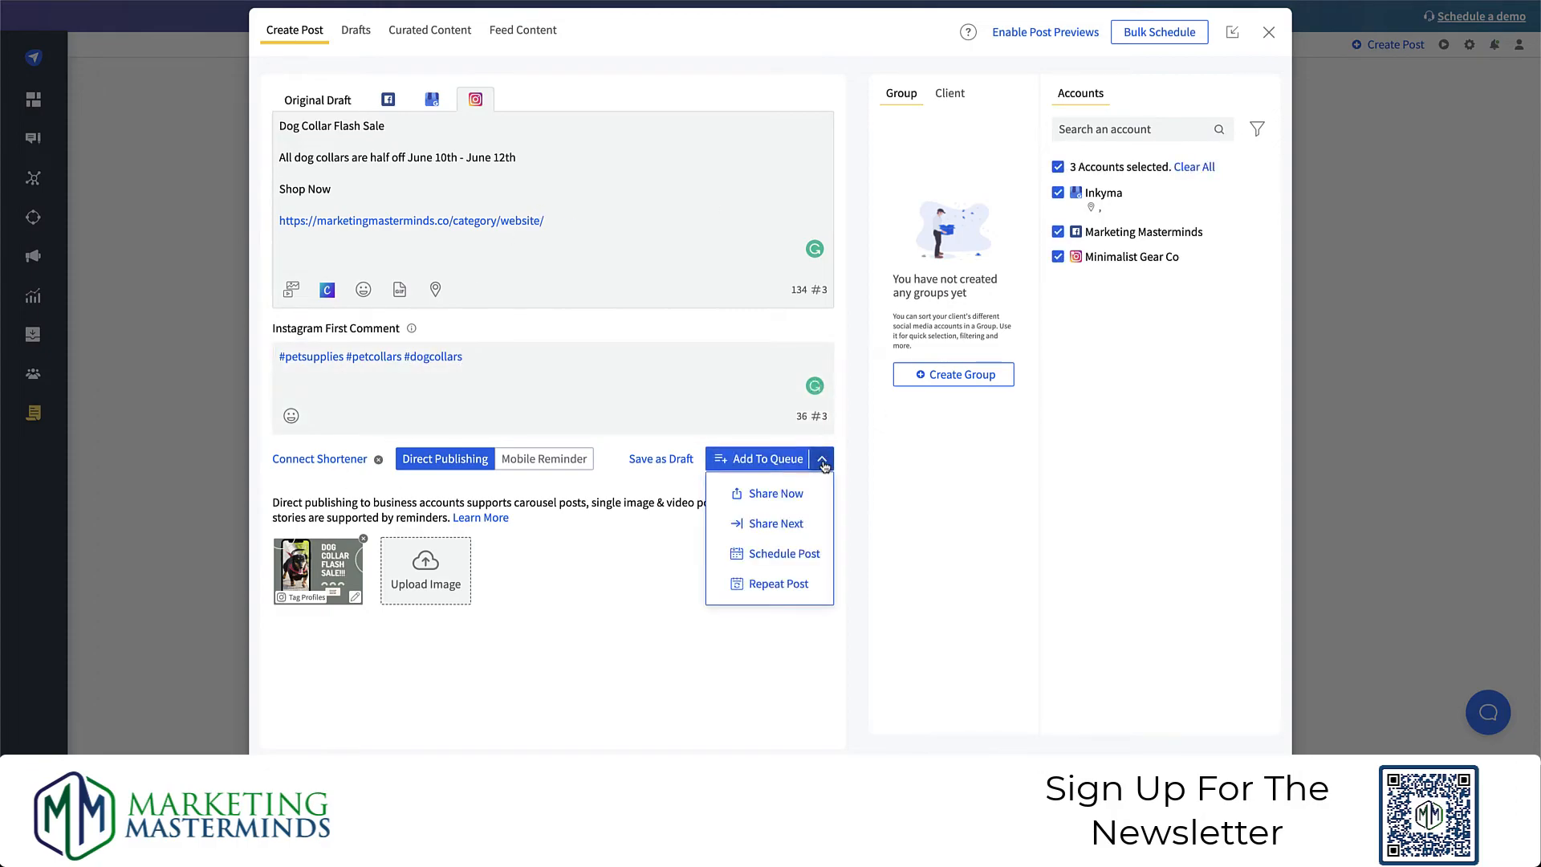
click(783, 554)
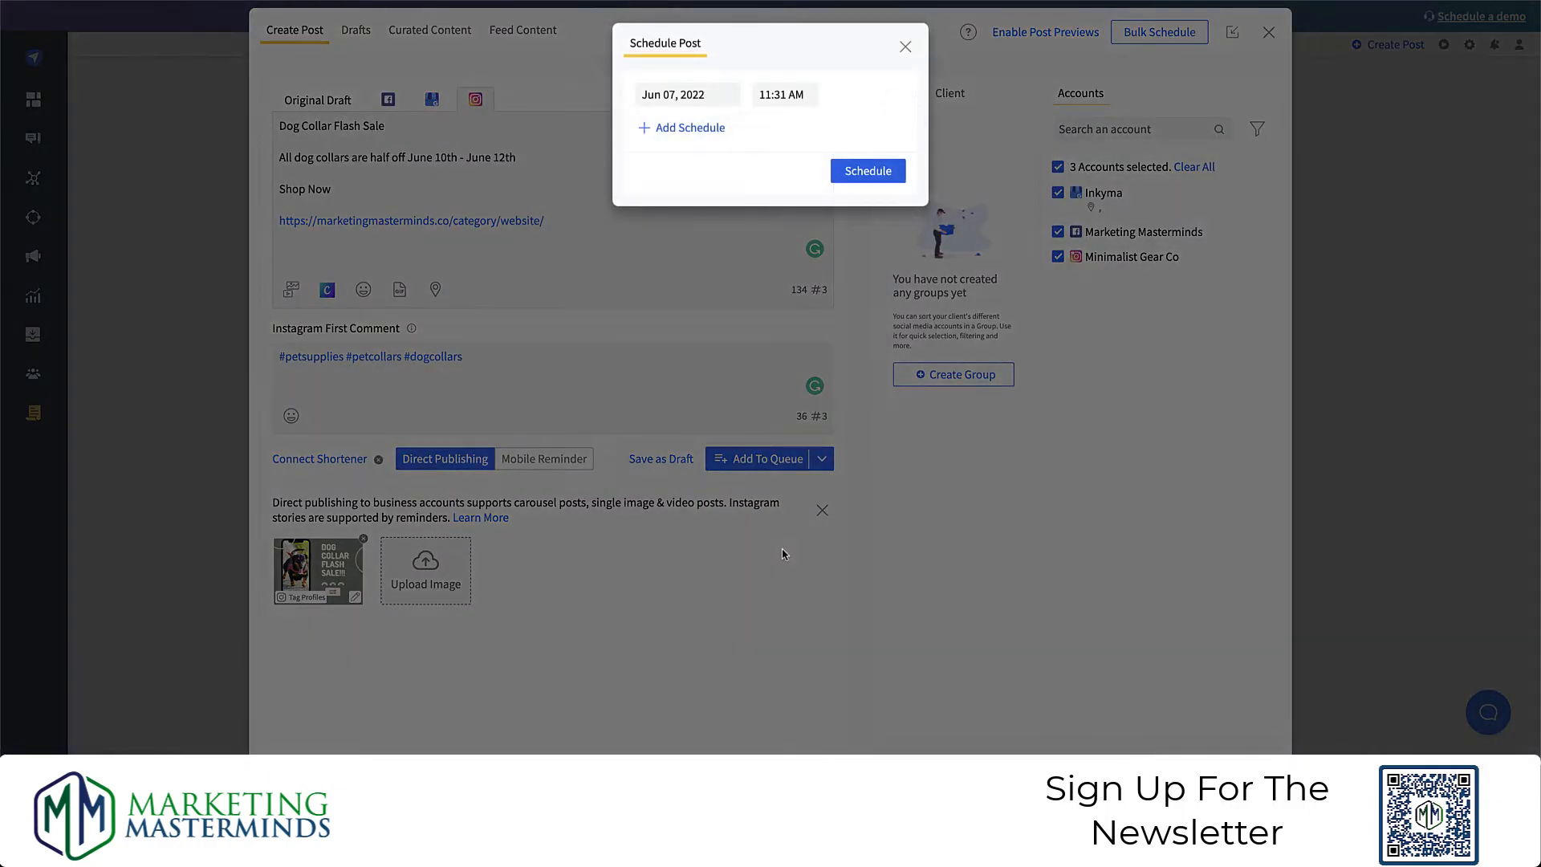
click(676, 92)
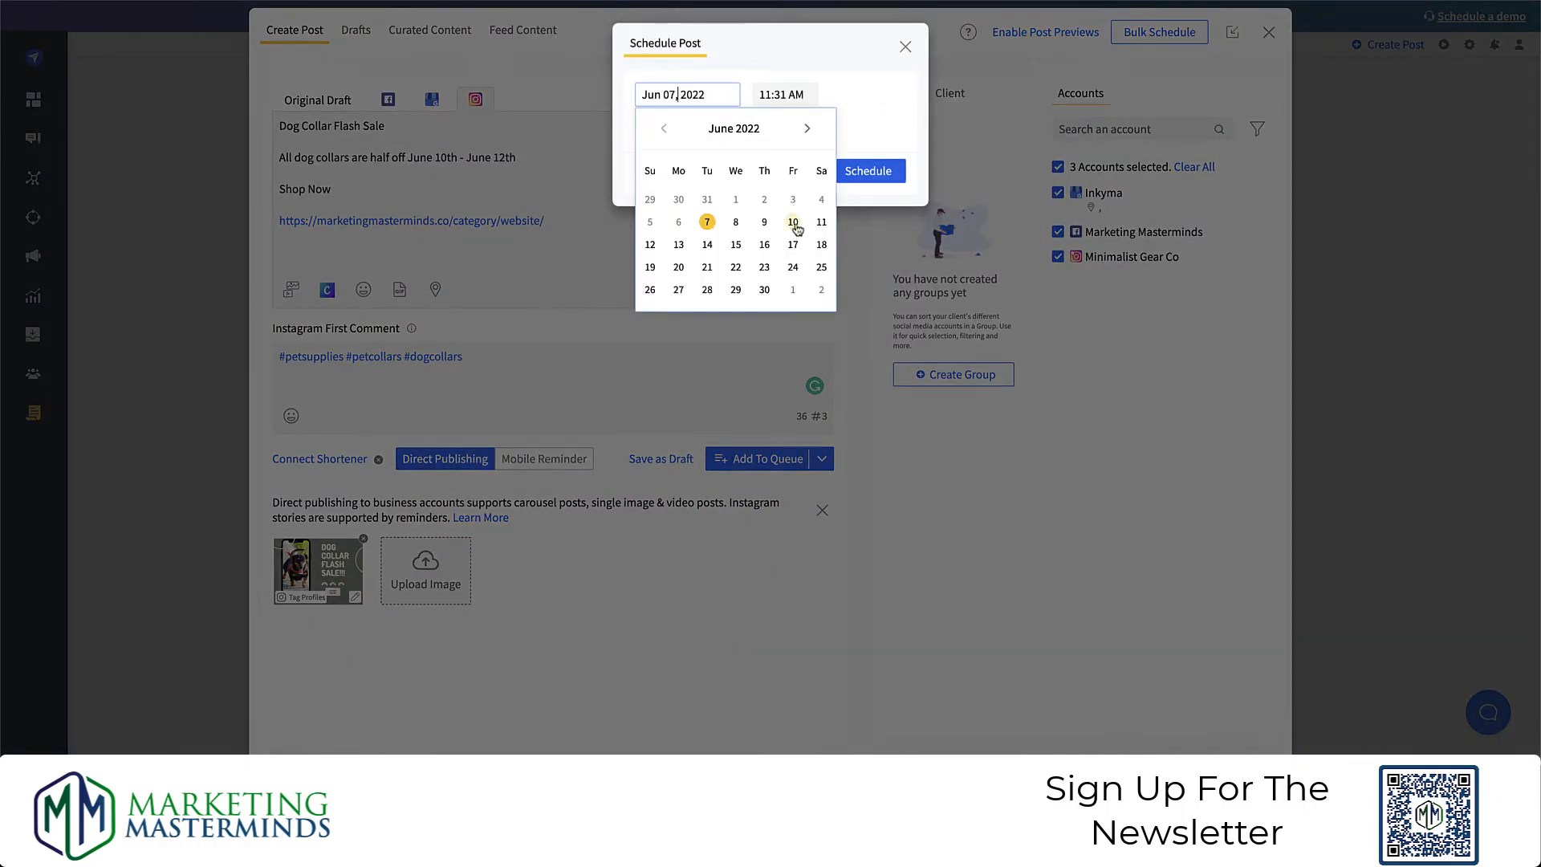
click(765, 223)
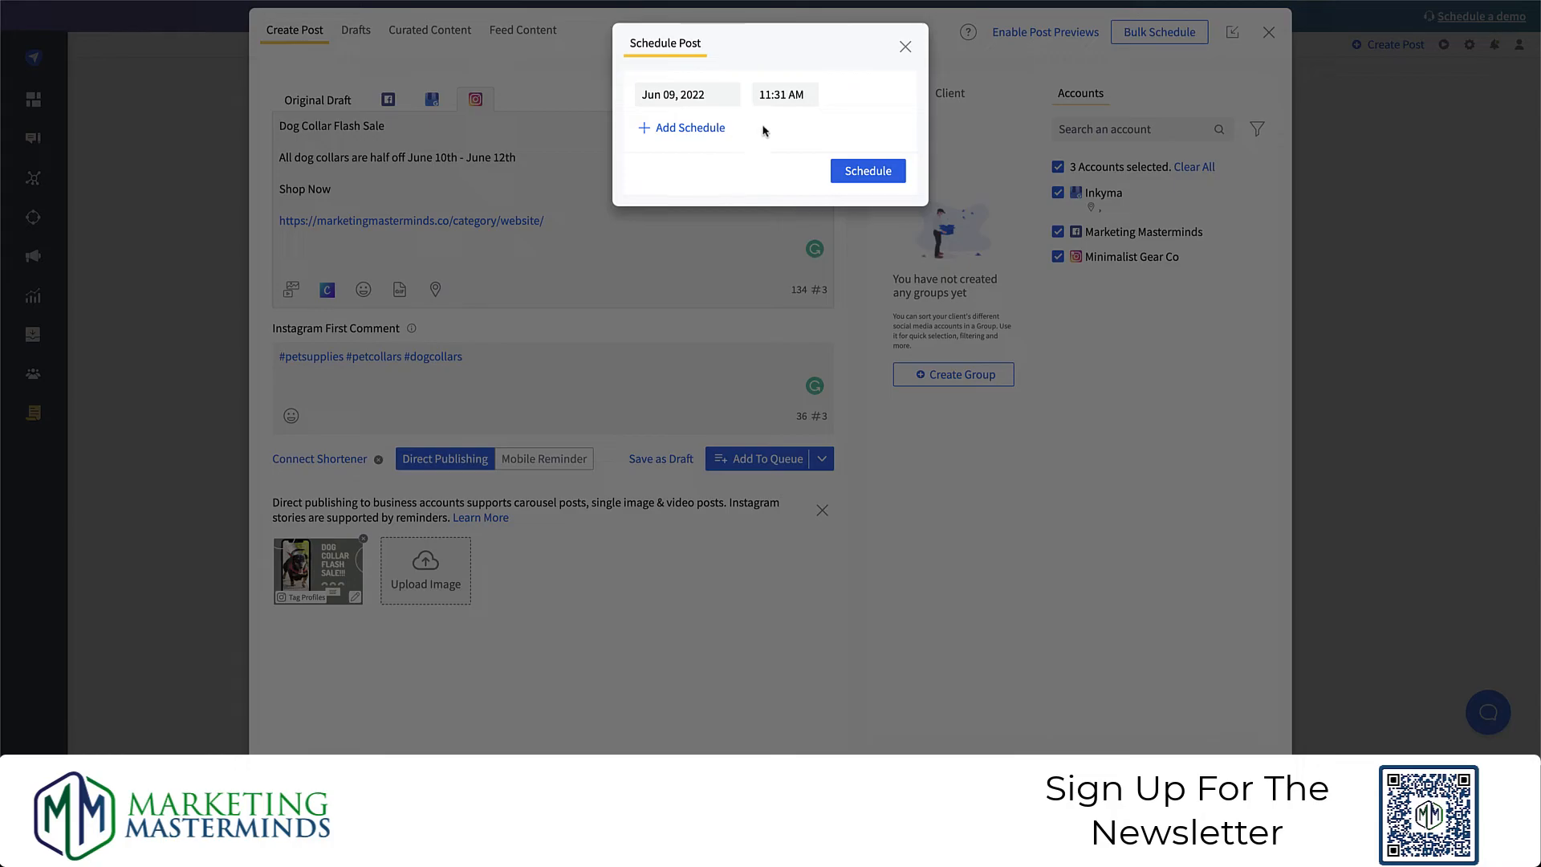
click(872, 171)
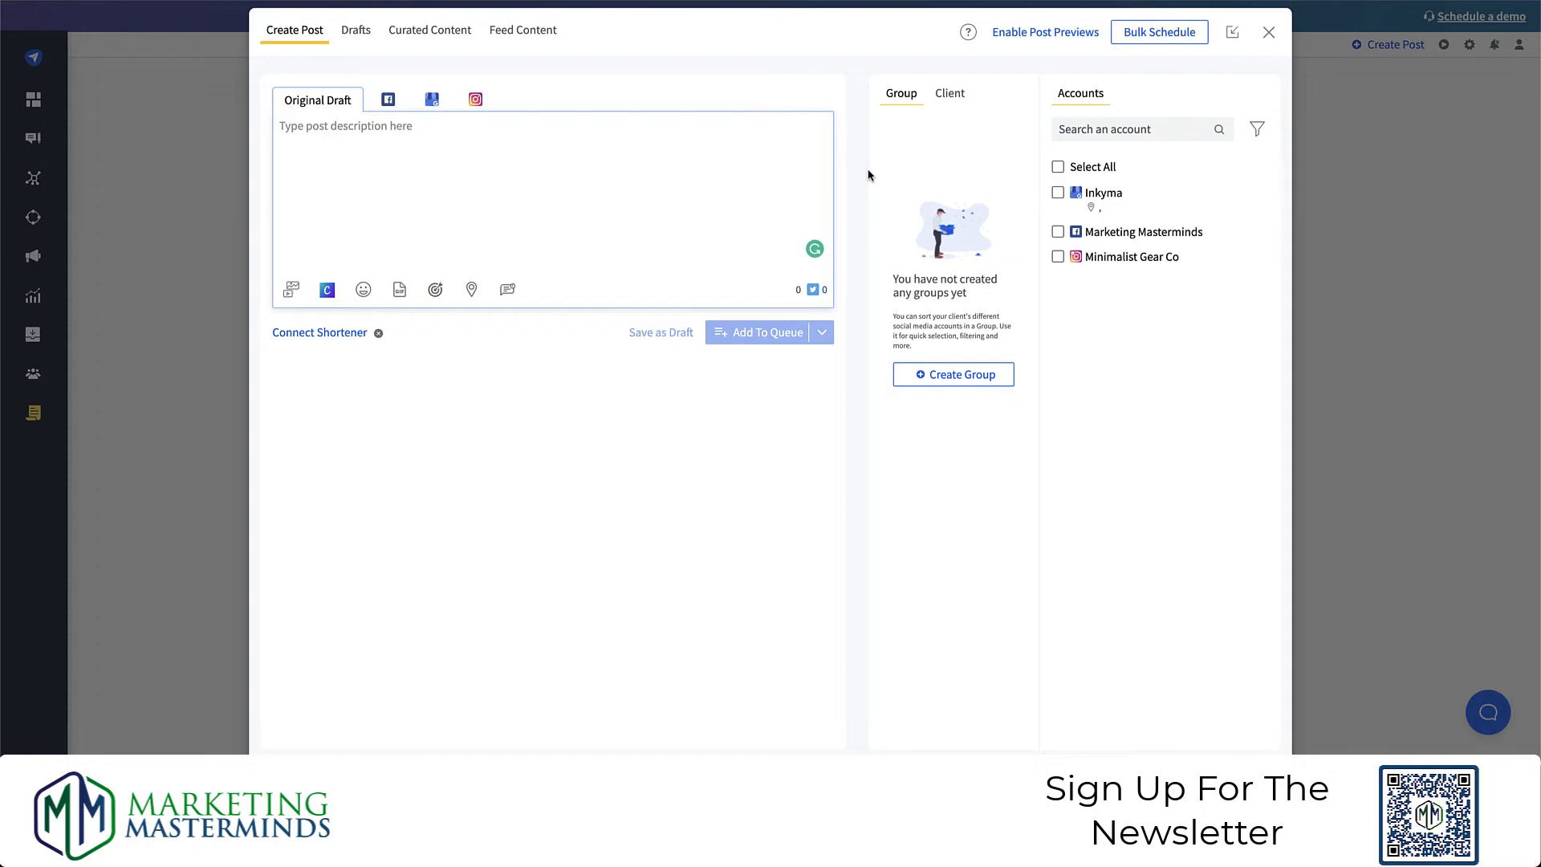
- View the media upload options for a new post and close the post composer
click(292, 291)
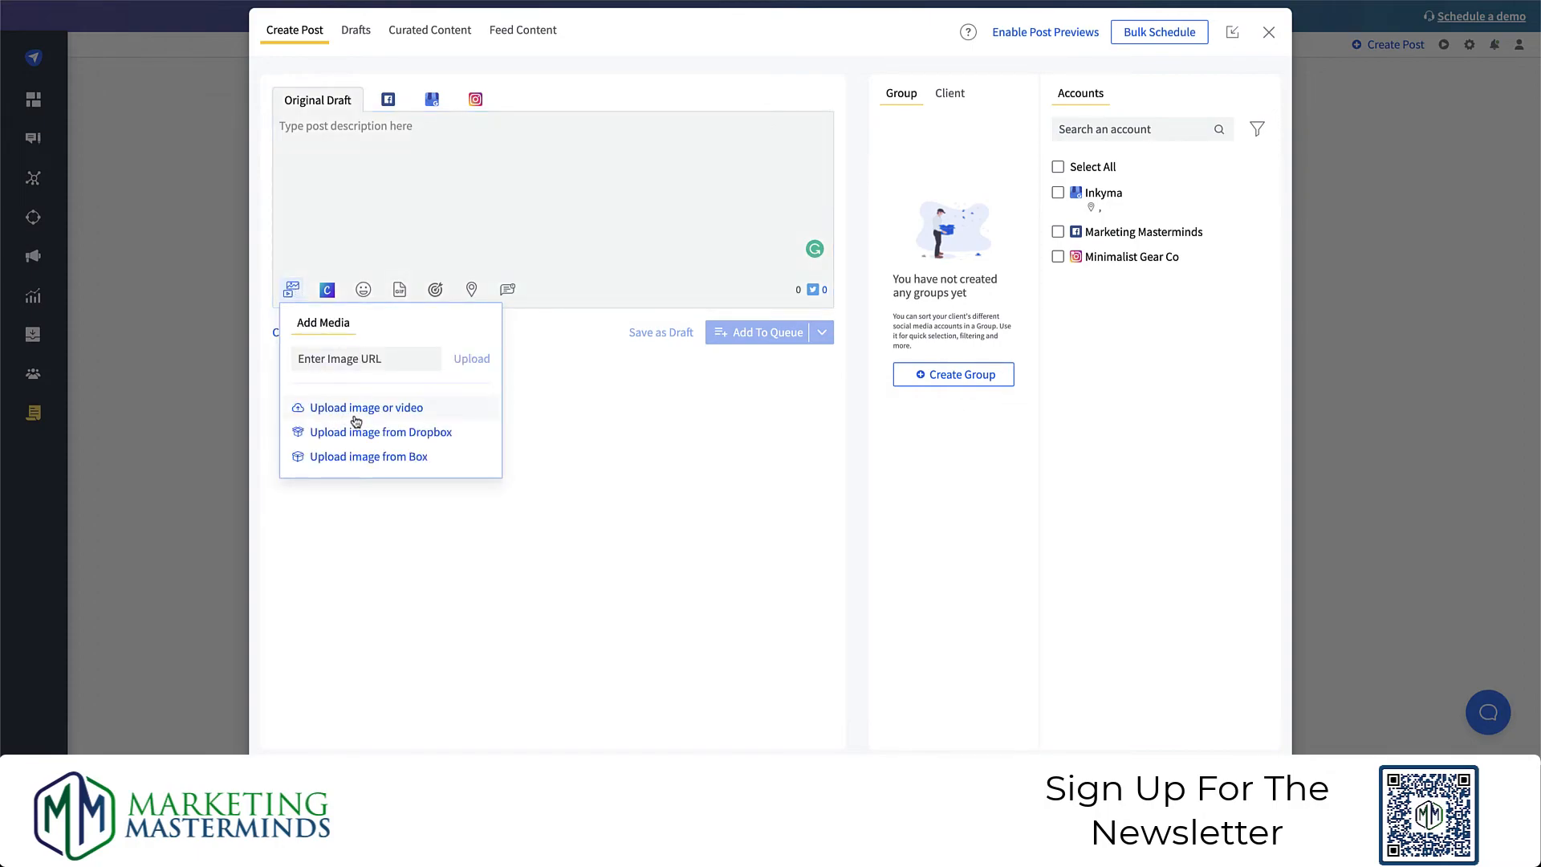
click(529, 386)
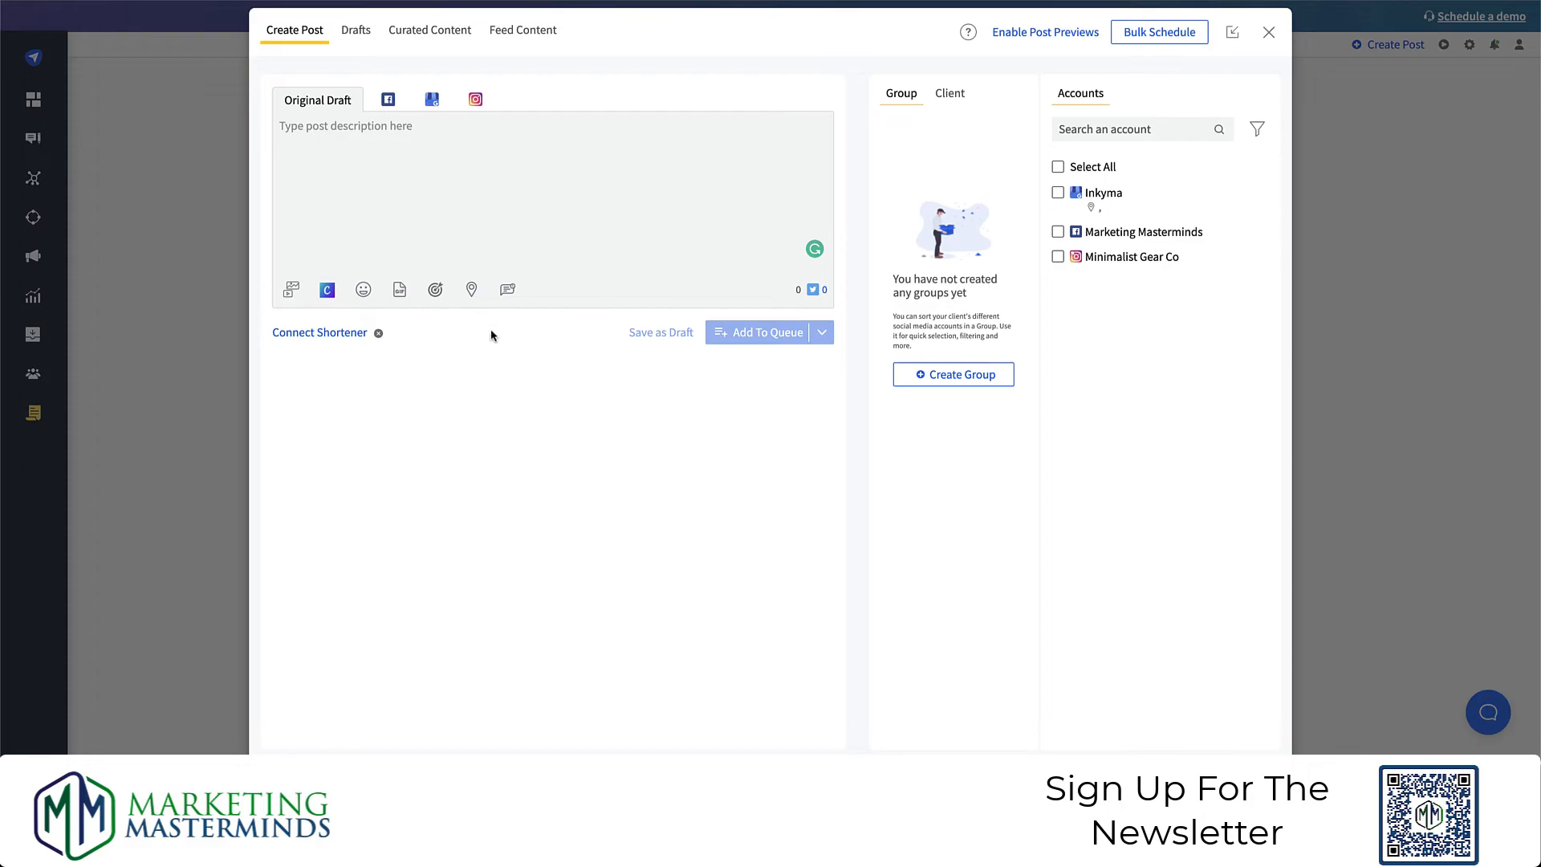
click(1268, 30)
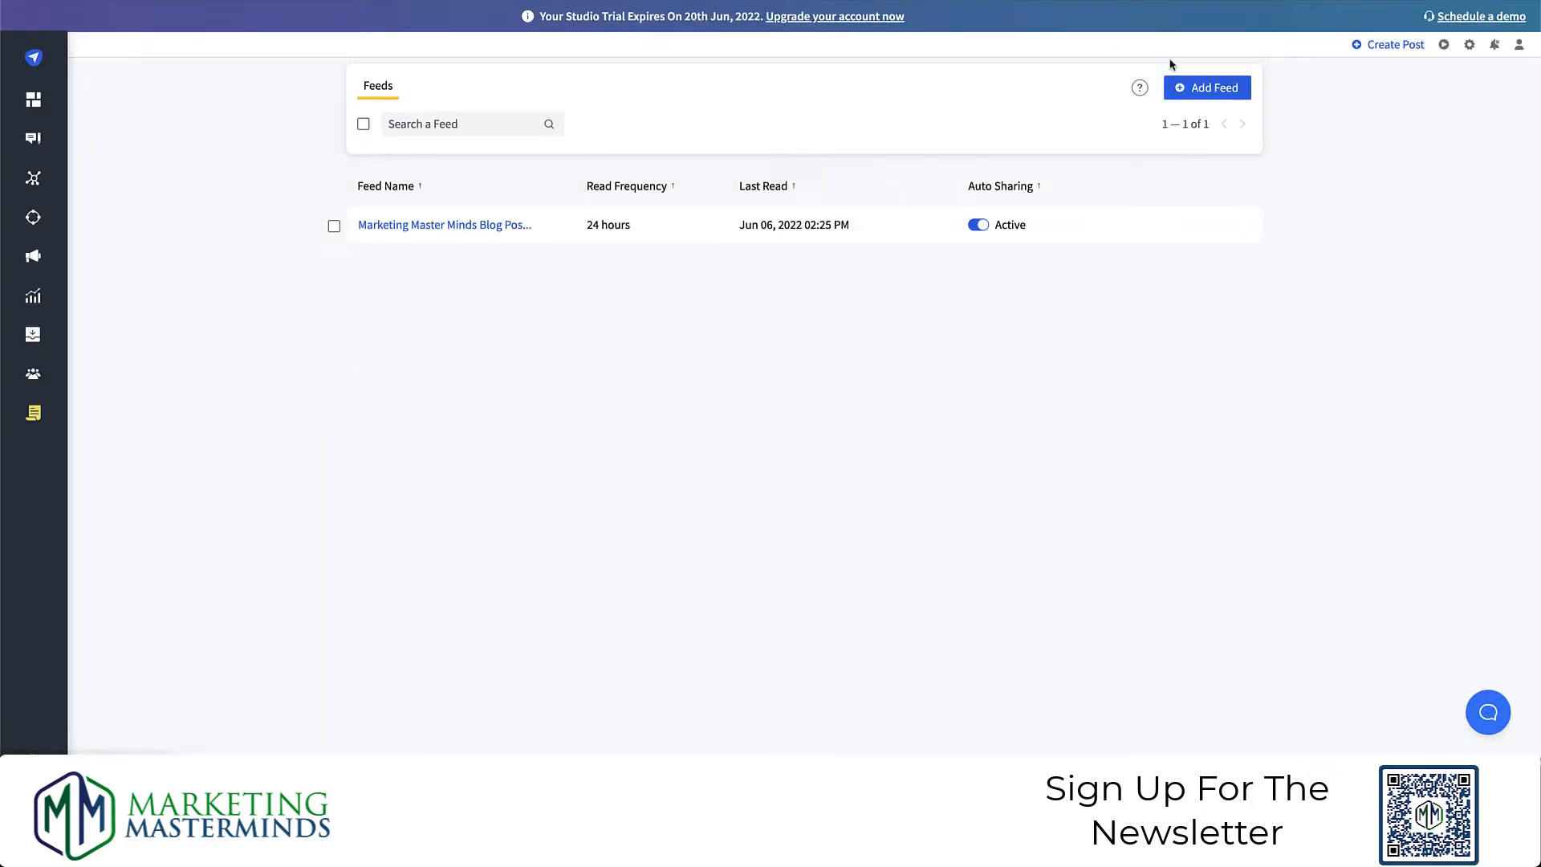
- Go to the post management list and review the queued dog collar sale and marketing webinar posts
mouse_move(38, 143)
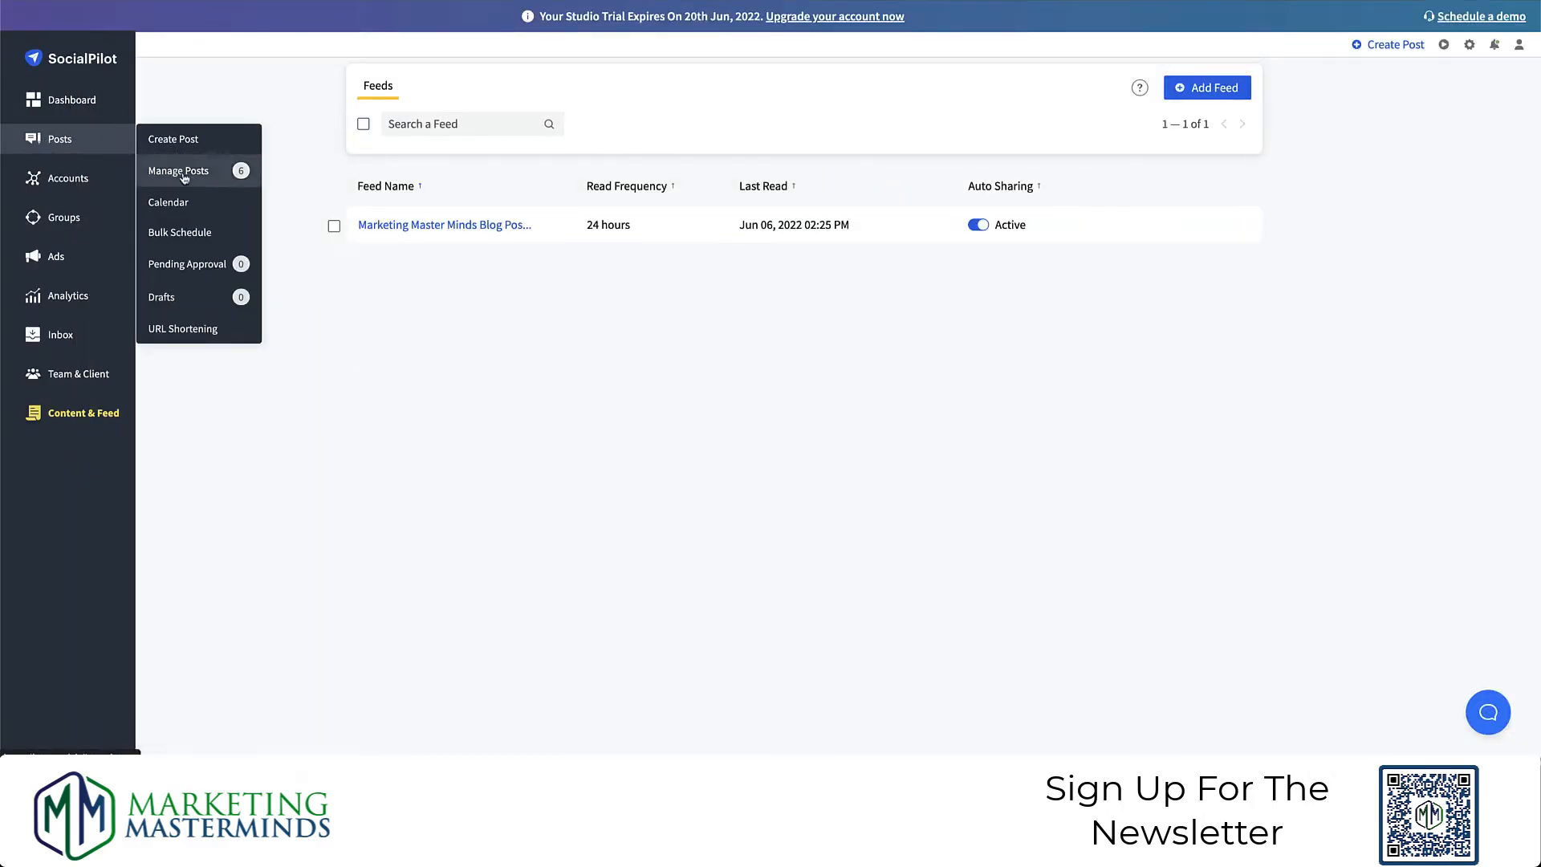
click(184, 170)
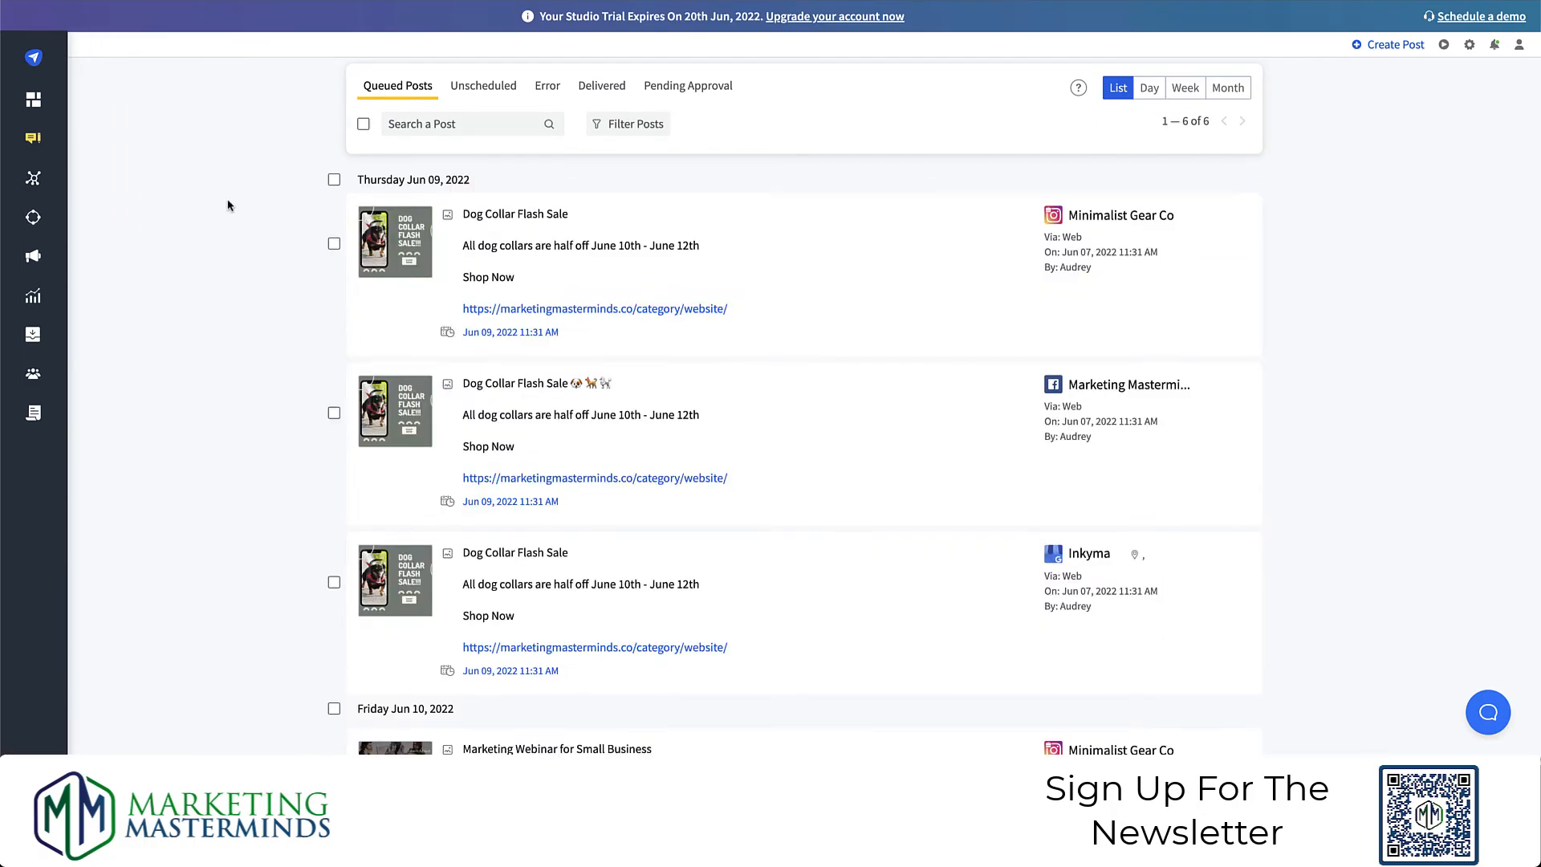
scroll(228, 205, down, 1)
scroll(228, 206, up, 2)
scroll(228, 205, down, 8)
scroll(230, 206, down, 1)
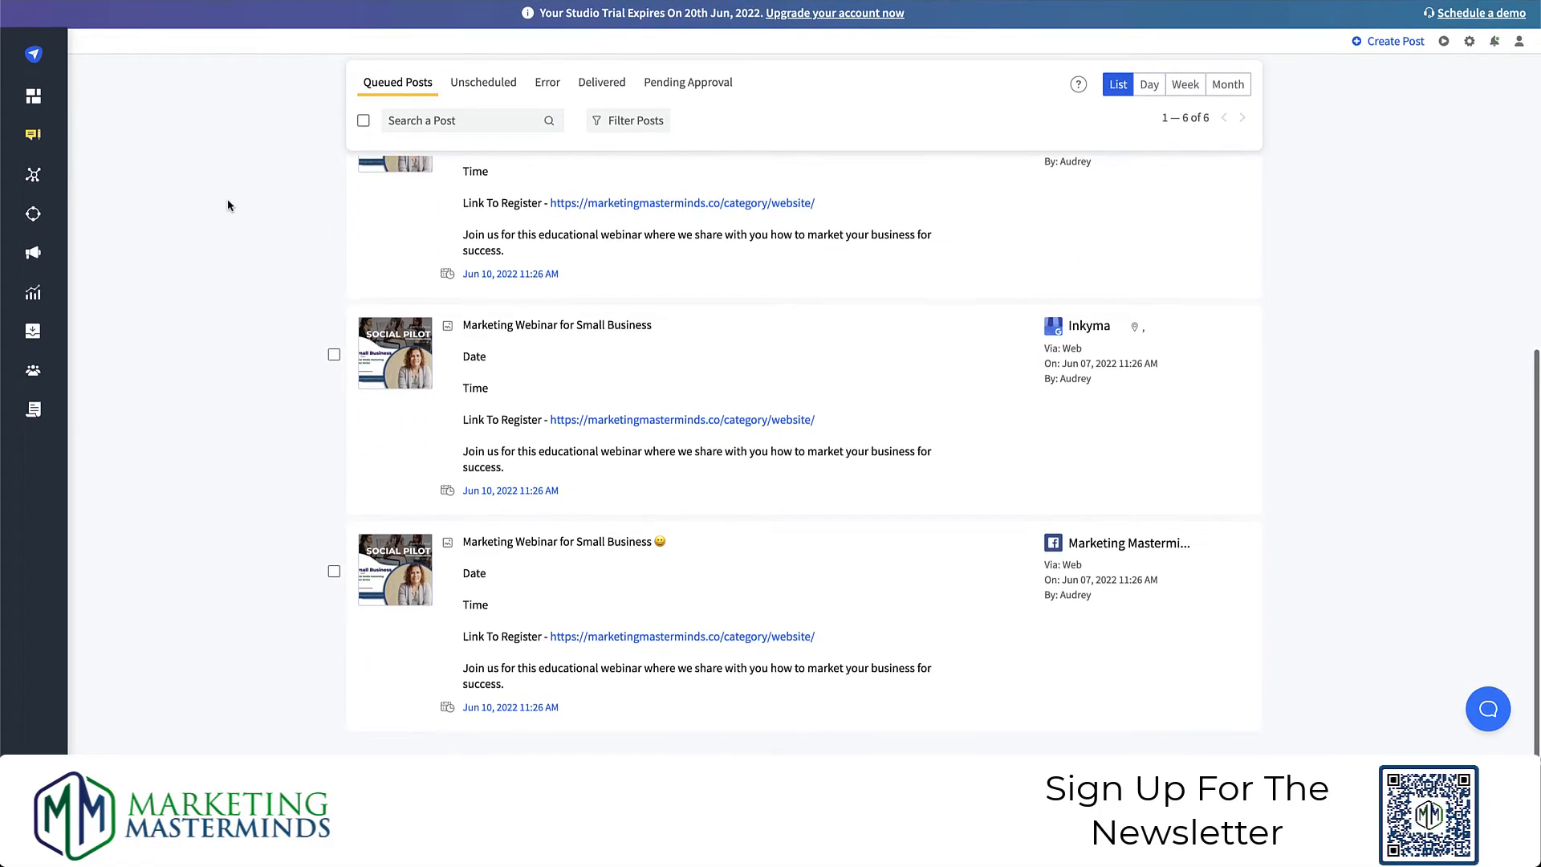
scroll(554, 360, down, 1)
scroll(554, 359, up, 8)
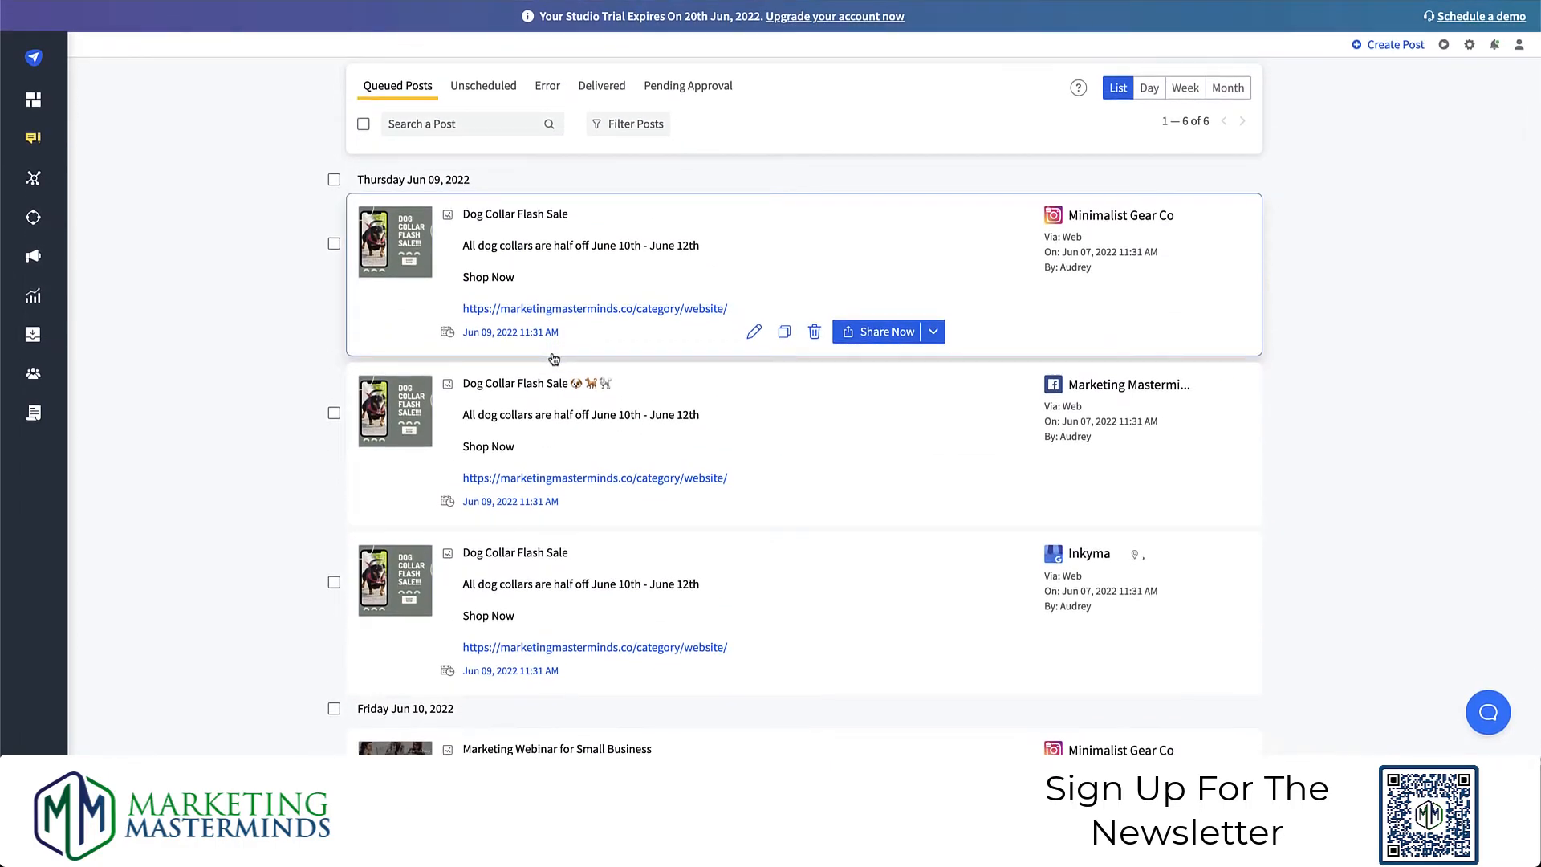
scroll(571, 340, down, 1)
scroll(570, 340, down, 7)
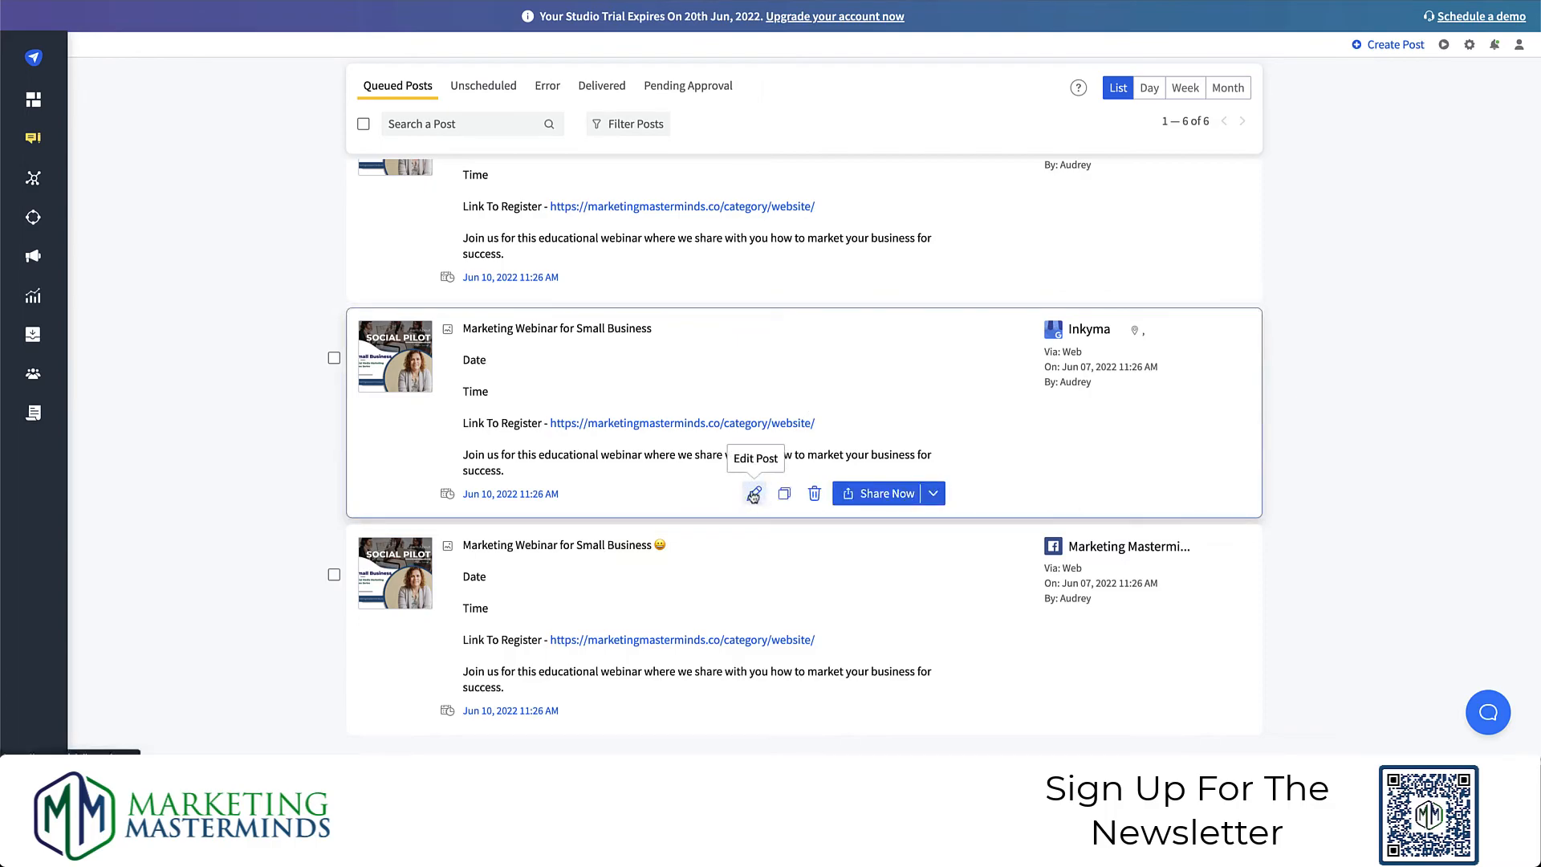
- Add the date 12/2/22 to the Date line of the queued Inkyma webinar post and update it
click(754, 494)
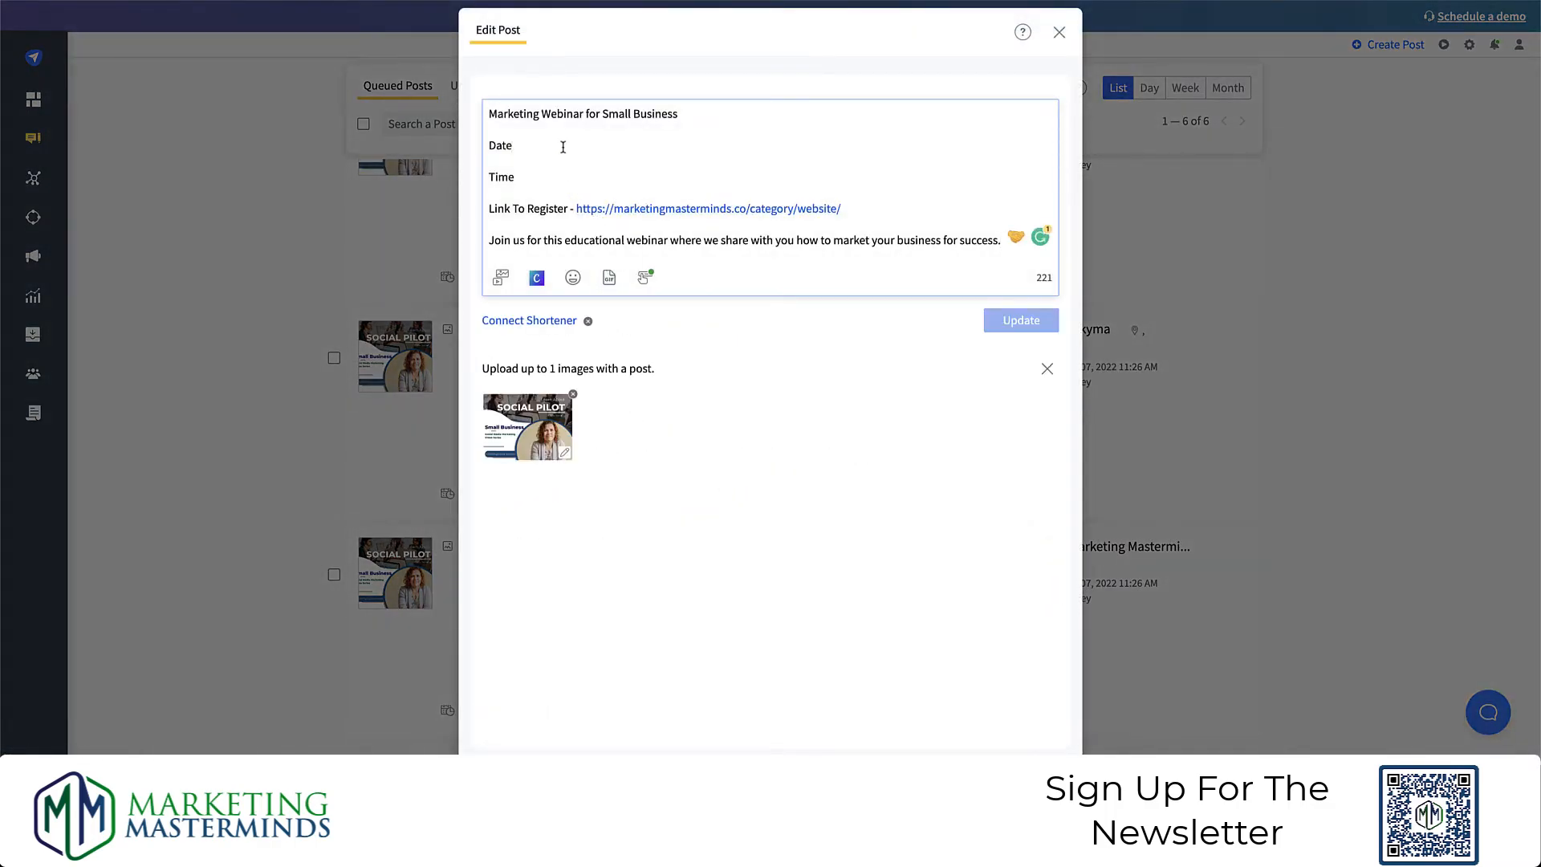
text(12/2)
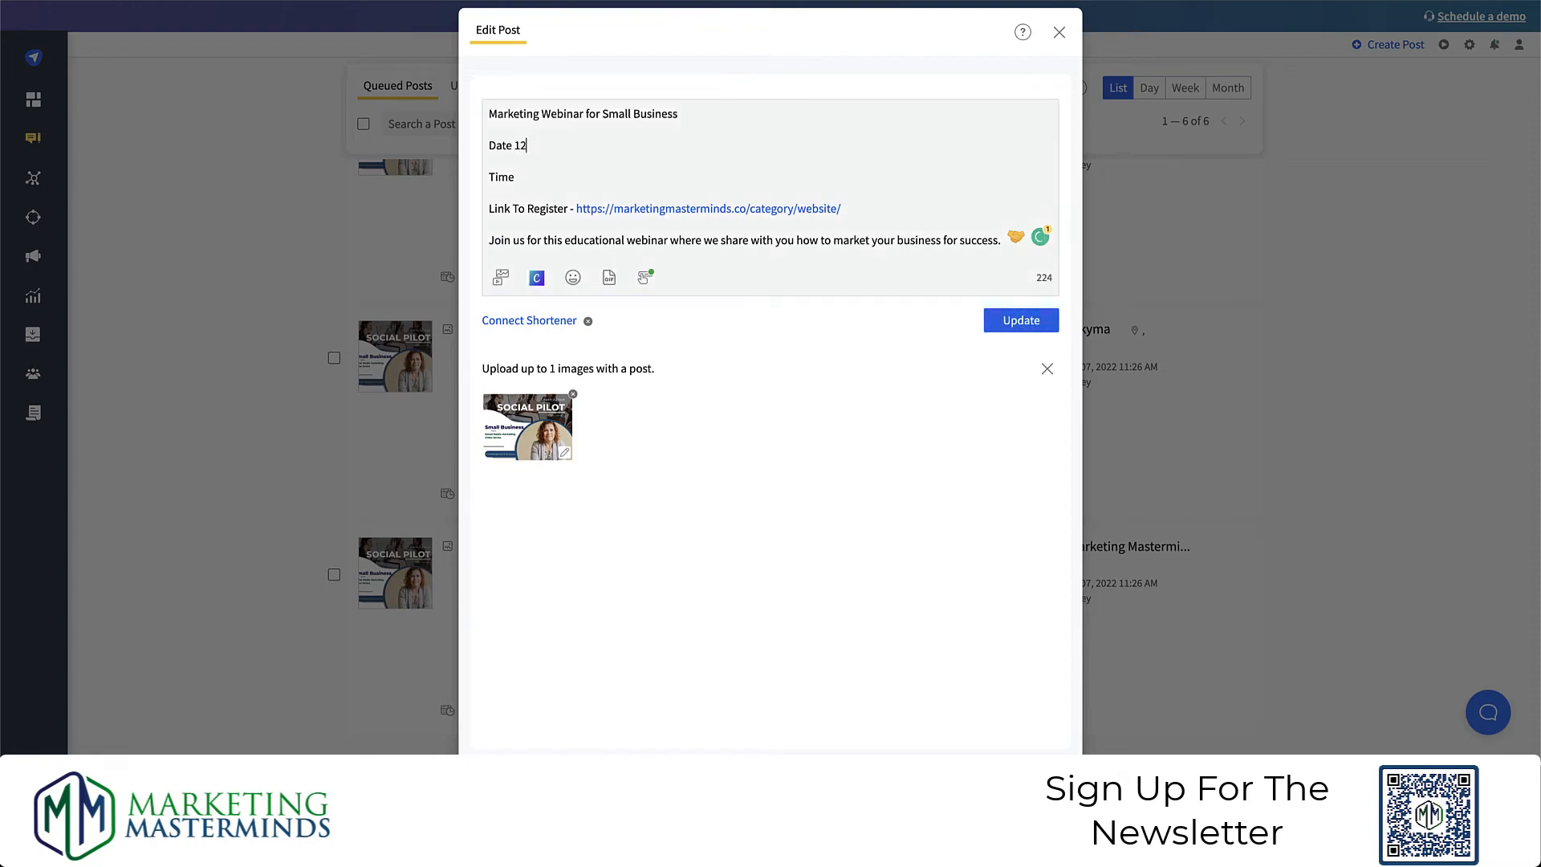
text(/22)
click(1008, 321)
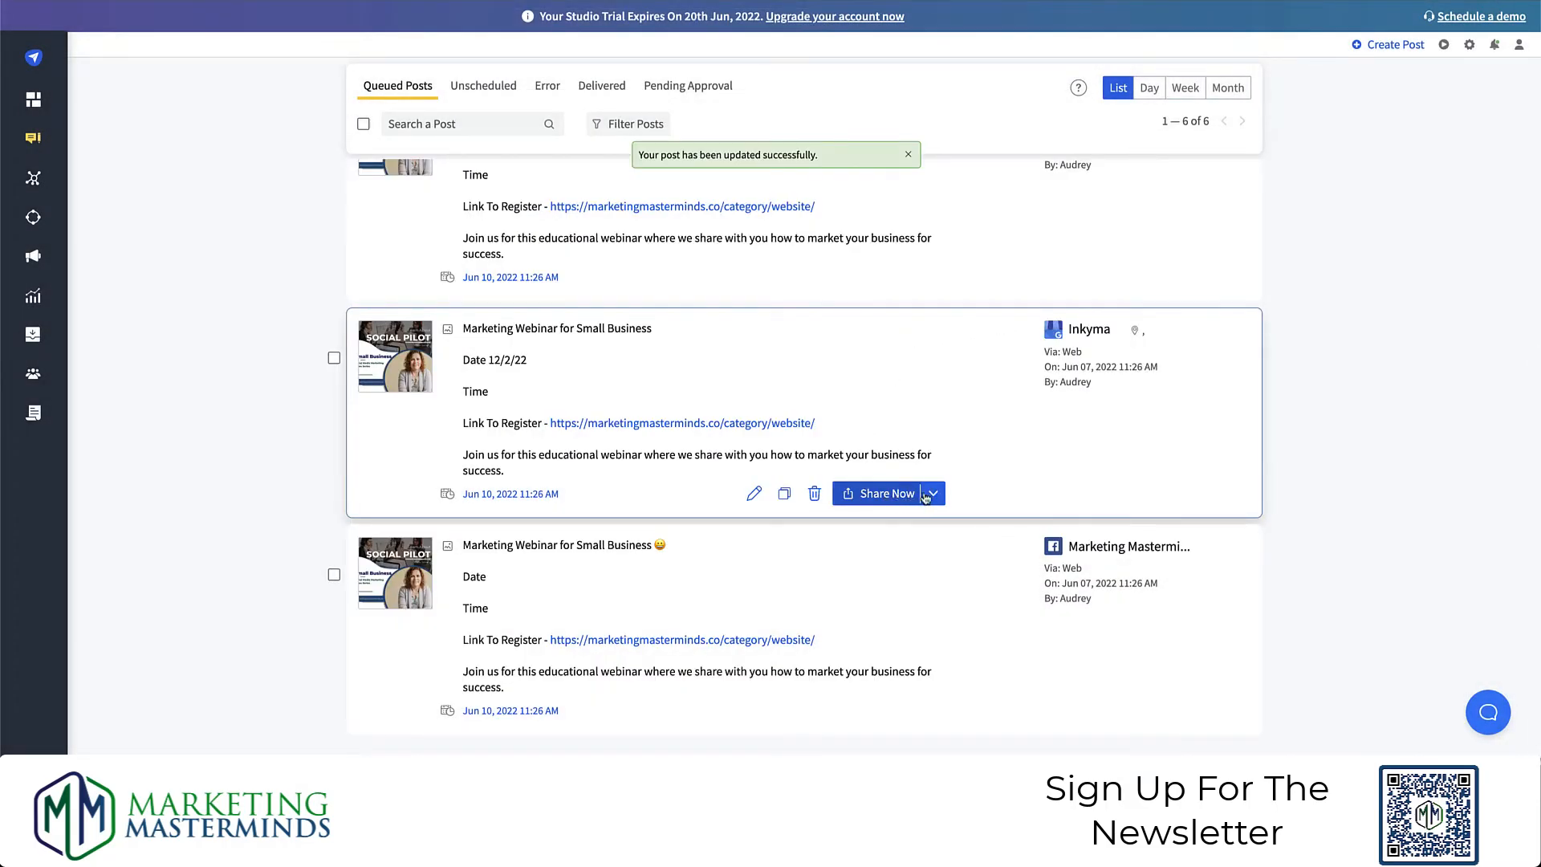
- Reschedule the Inkyma webinar post to June 11, 2022 at 12:30 PM
click(927, 495)
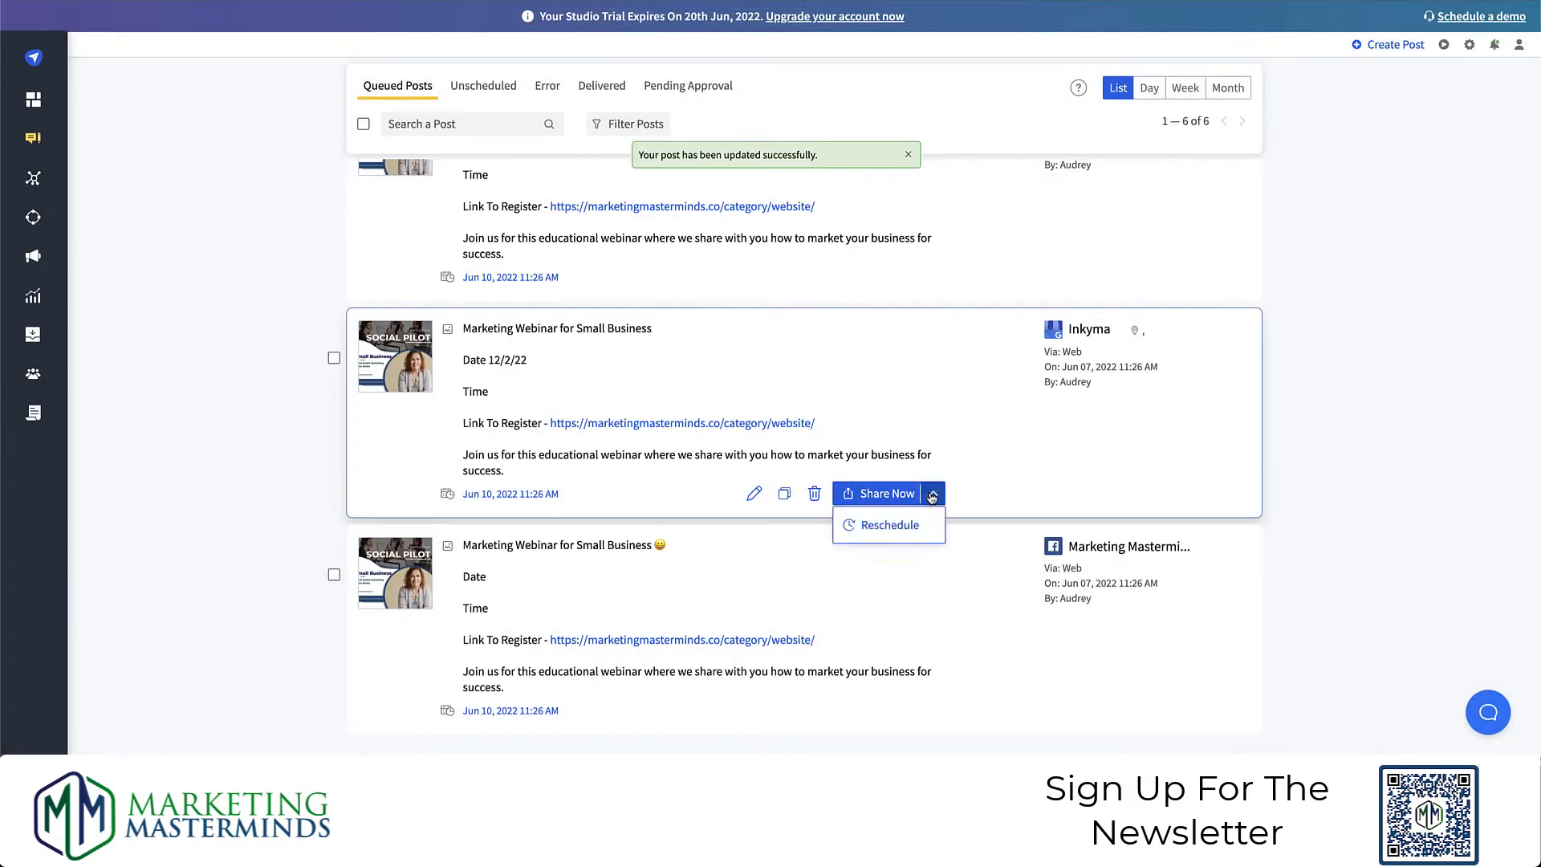
click(890, 526)
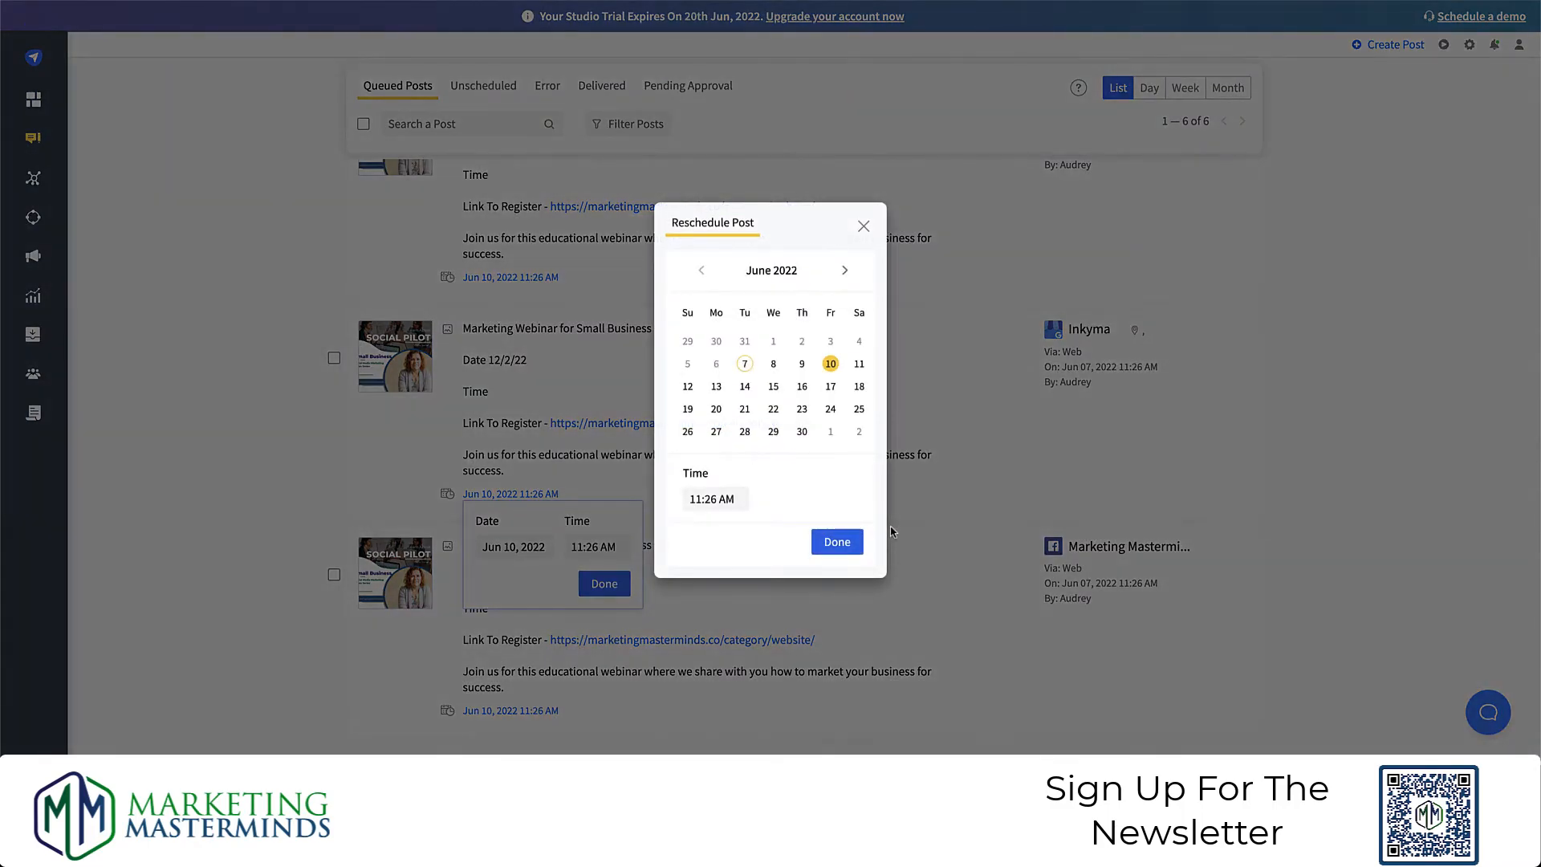
click(860, 366)
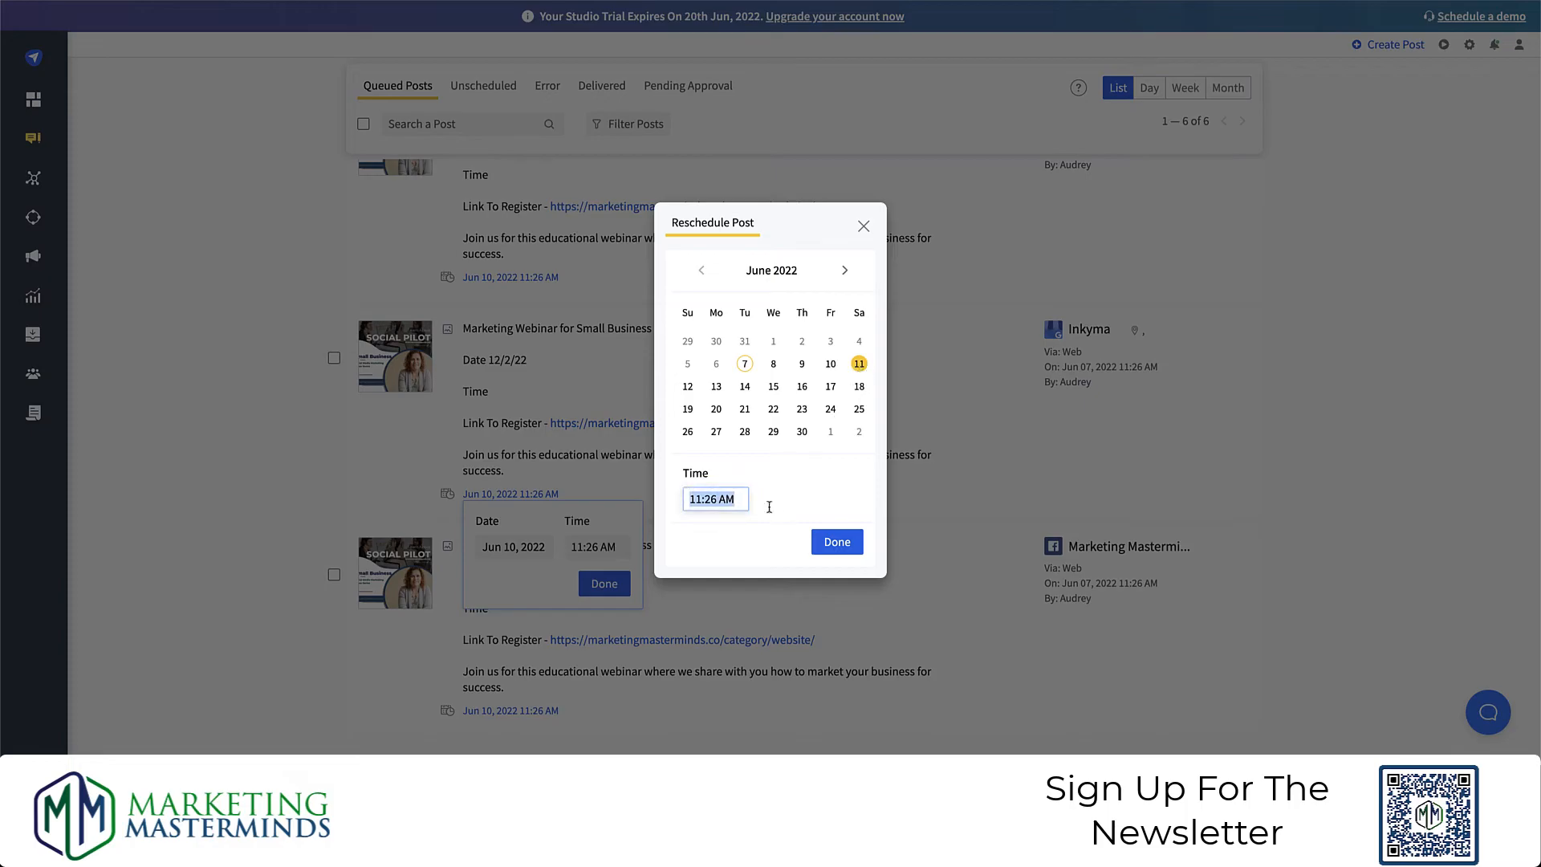
click(706, 500)
triple_click(706, 500)
scroll(705, 582, down, 1)
click(705, 591)
click(837, 543)
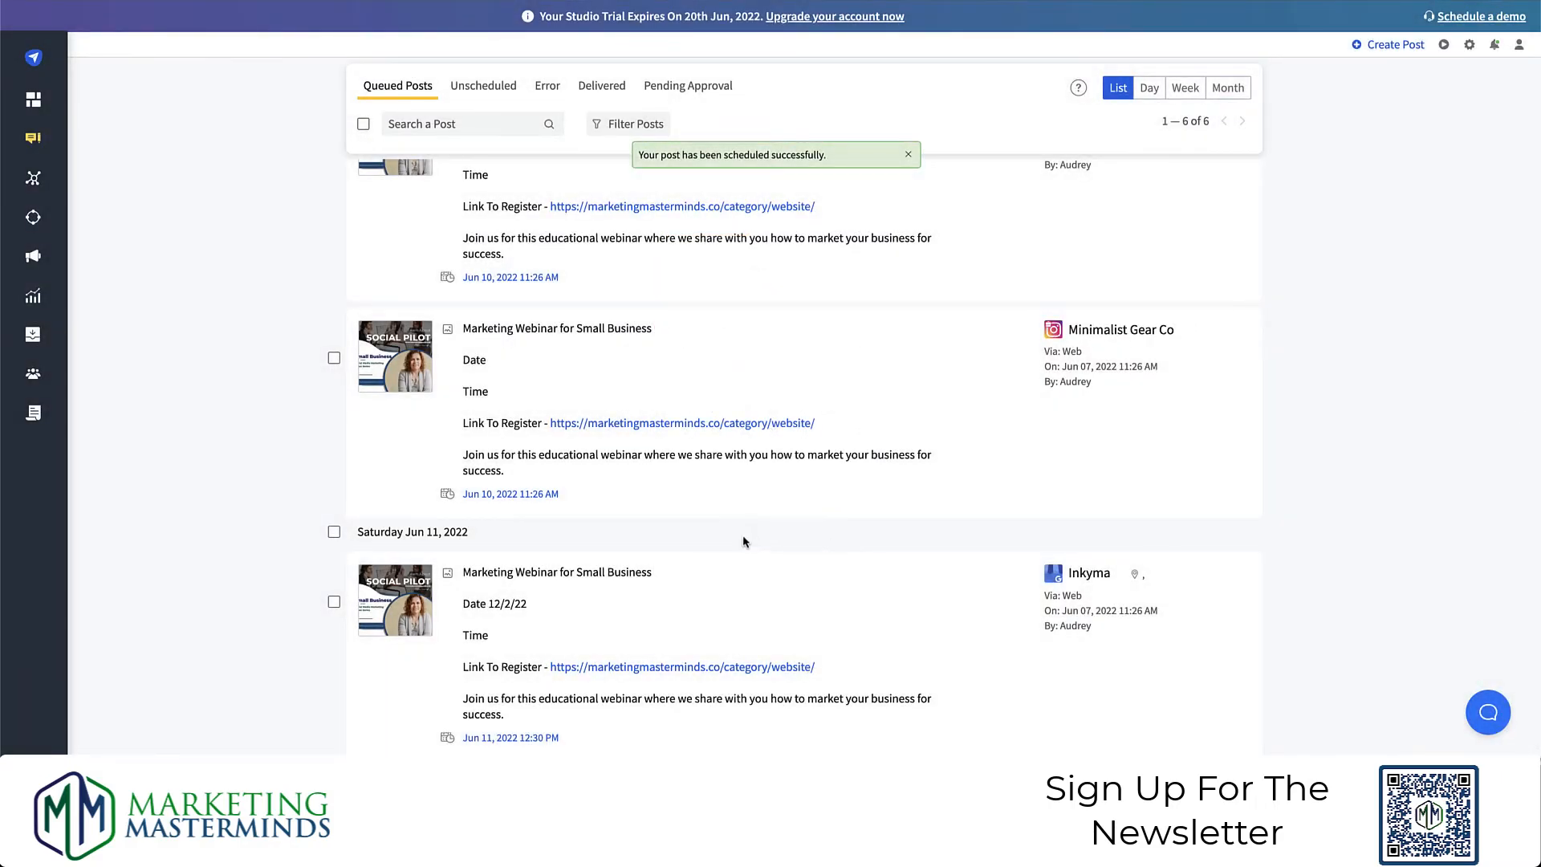
- Check the lists of unscheduled posts and posts with errors
scroll(744, 542, up, 10)
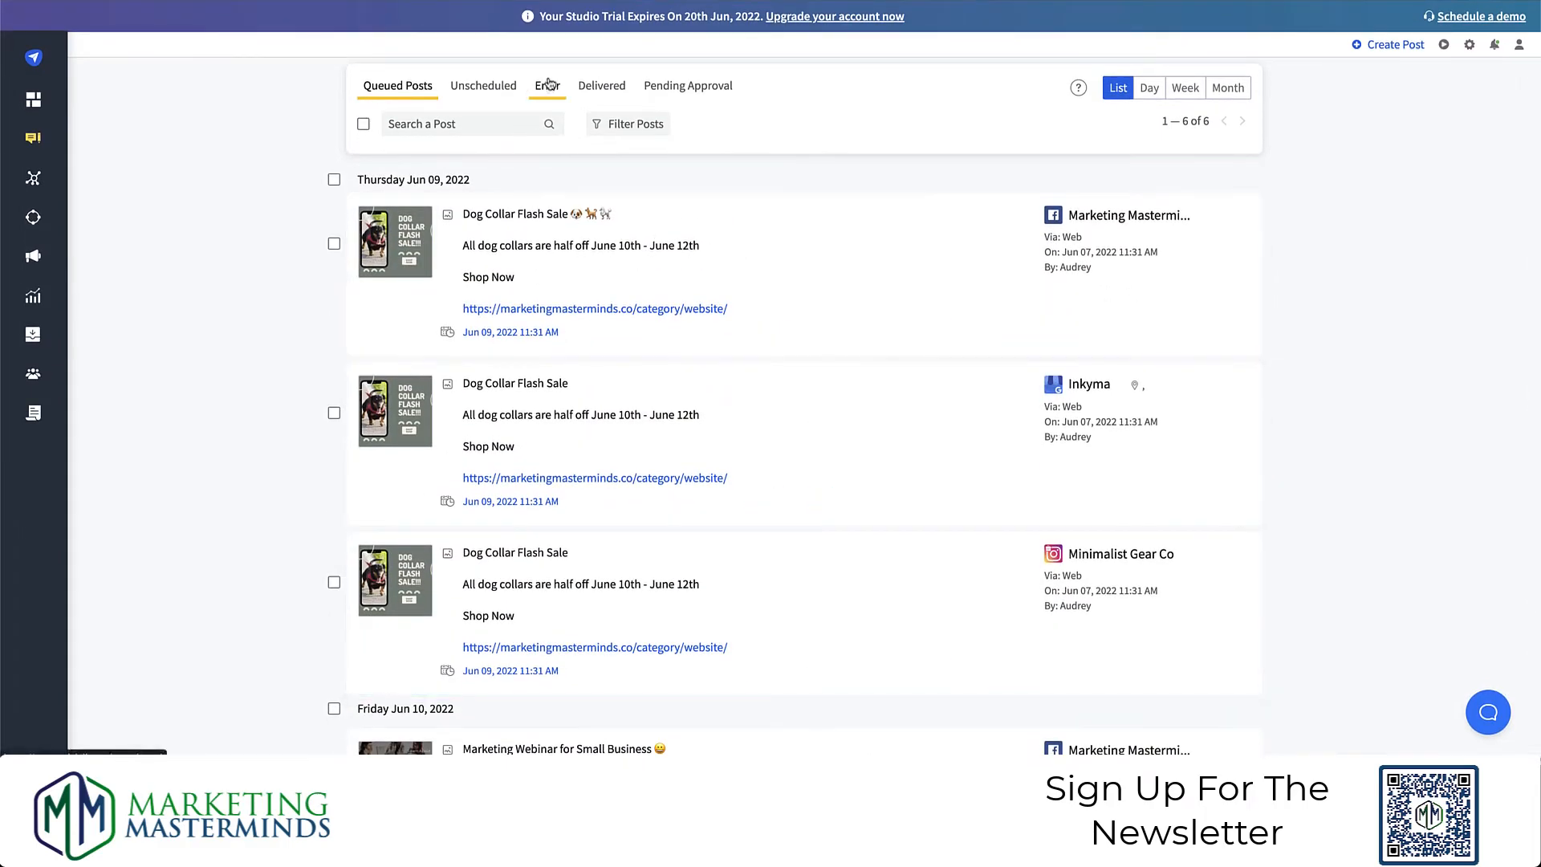
click(492, 93)
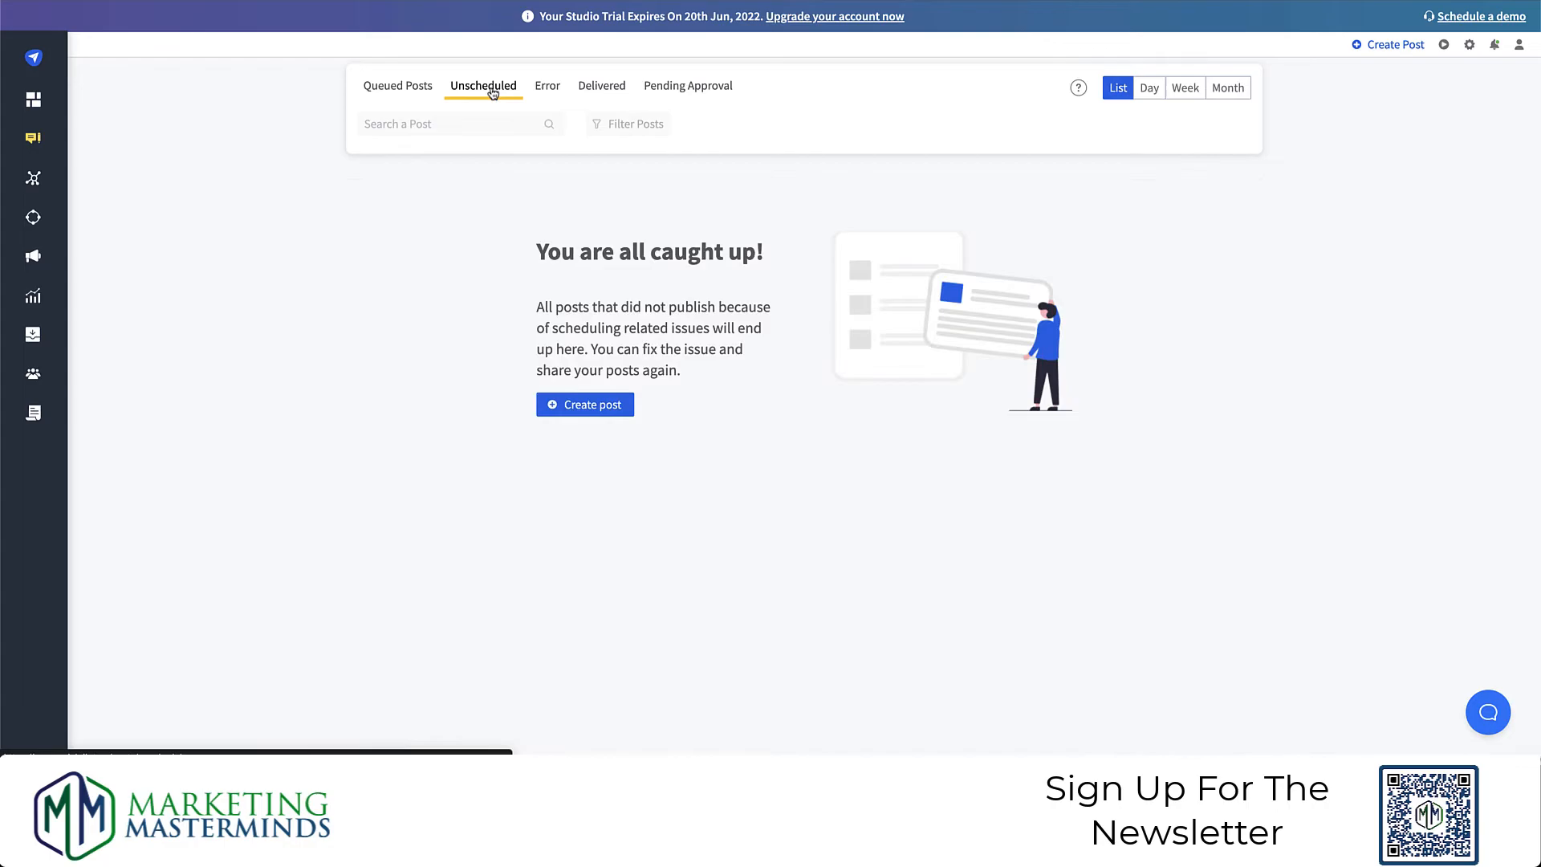
click(551, 92)
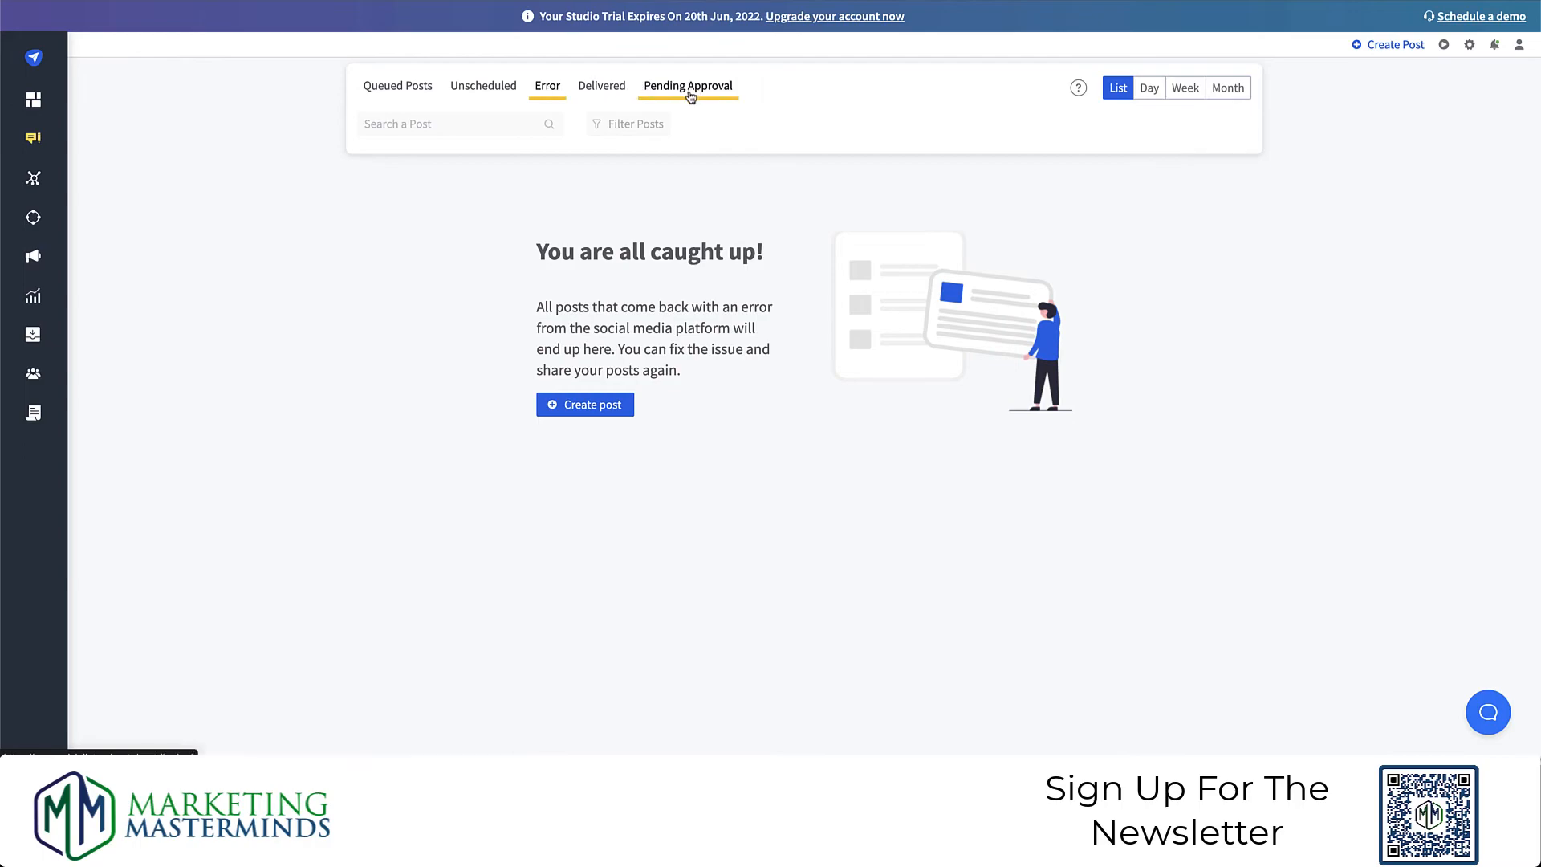
- Open the delivered posts and view the published Google Reviews video post live on Google and Facebook
click(616, 95)
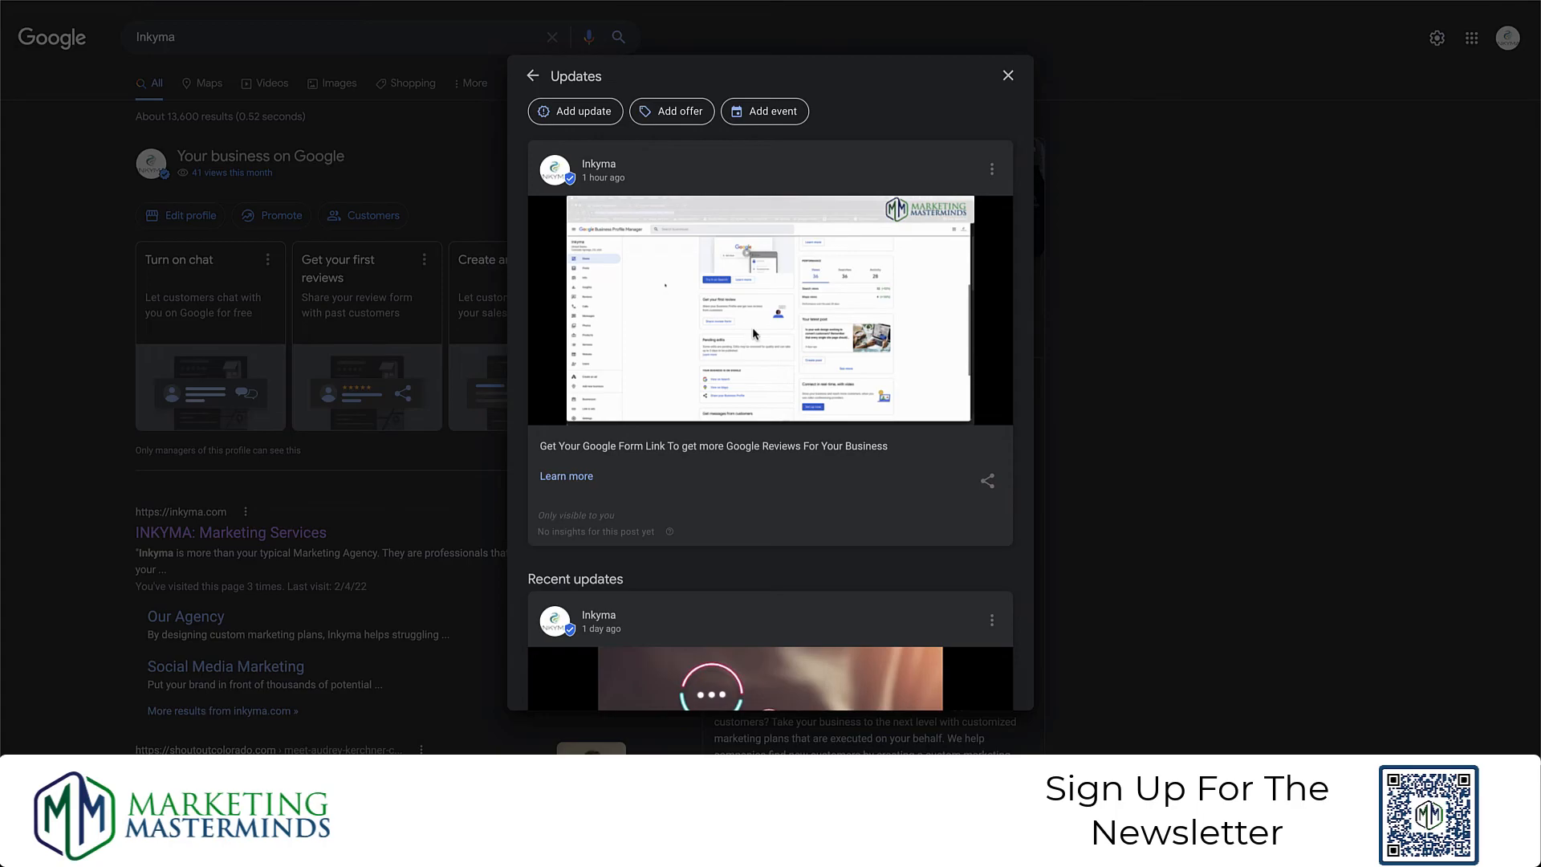
scroll(753, 334, down, 6)
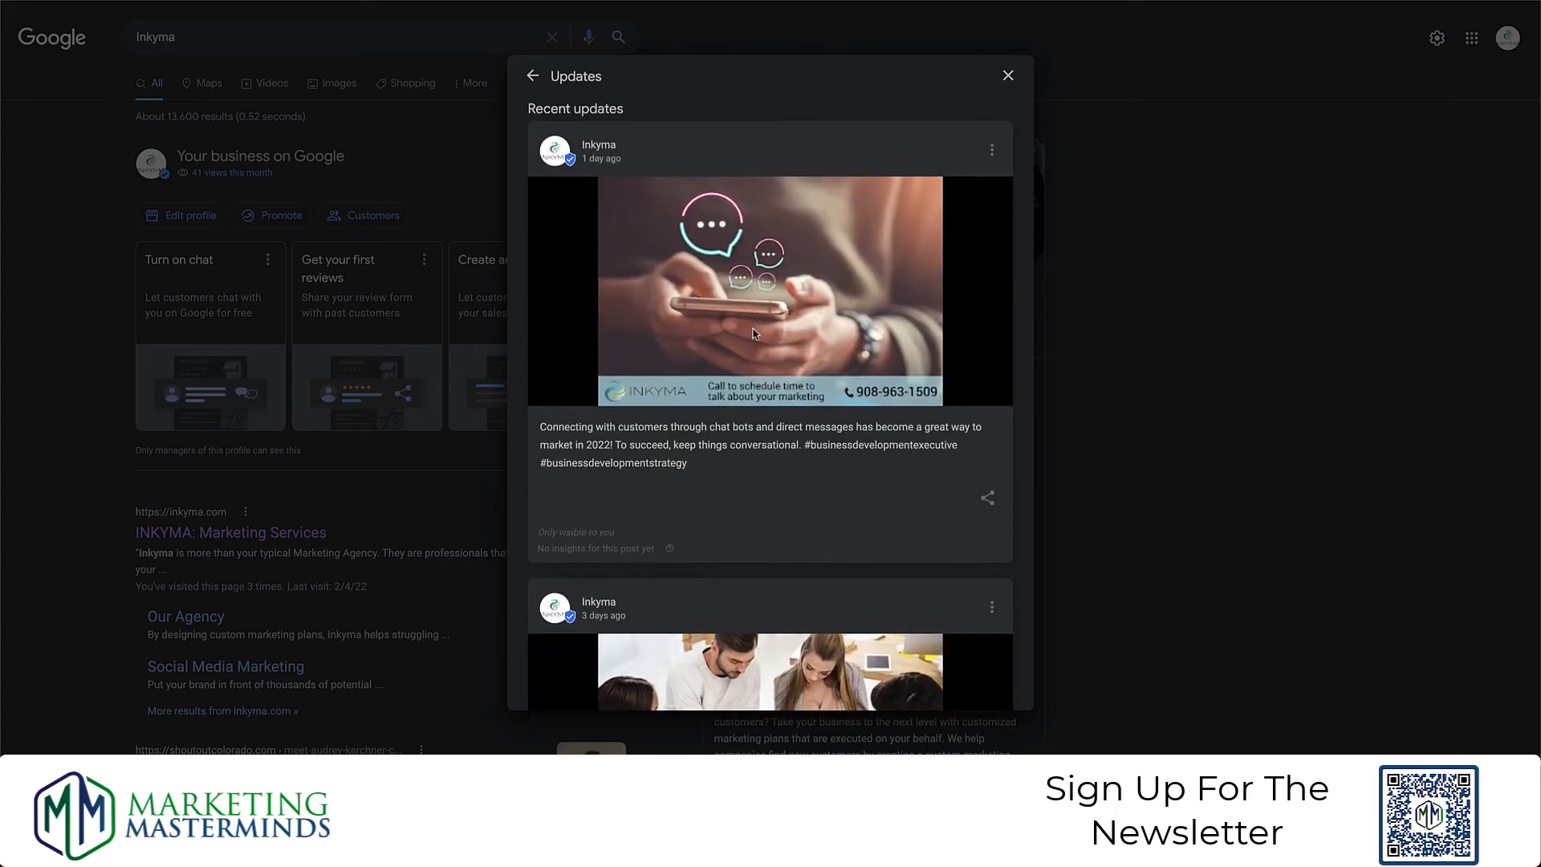
scroll(752, 334, down, 5)
scroll(753, 334, up, 10)
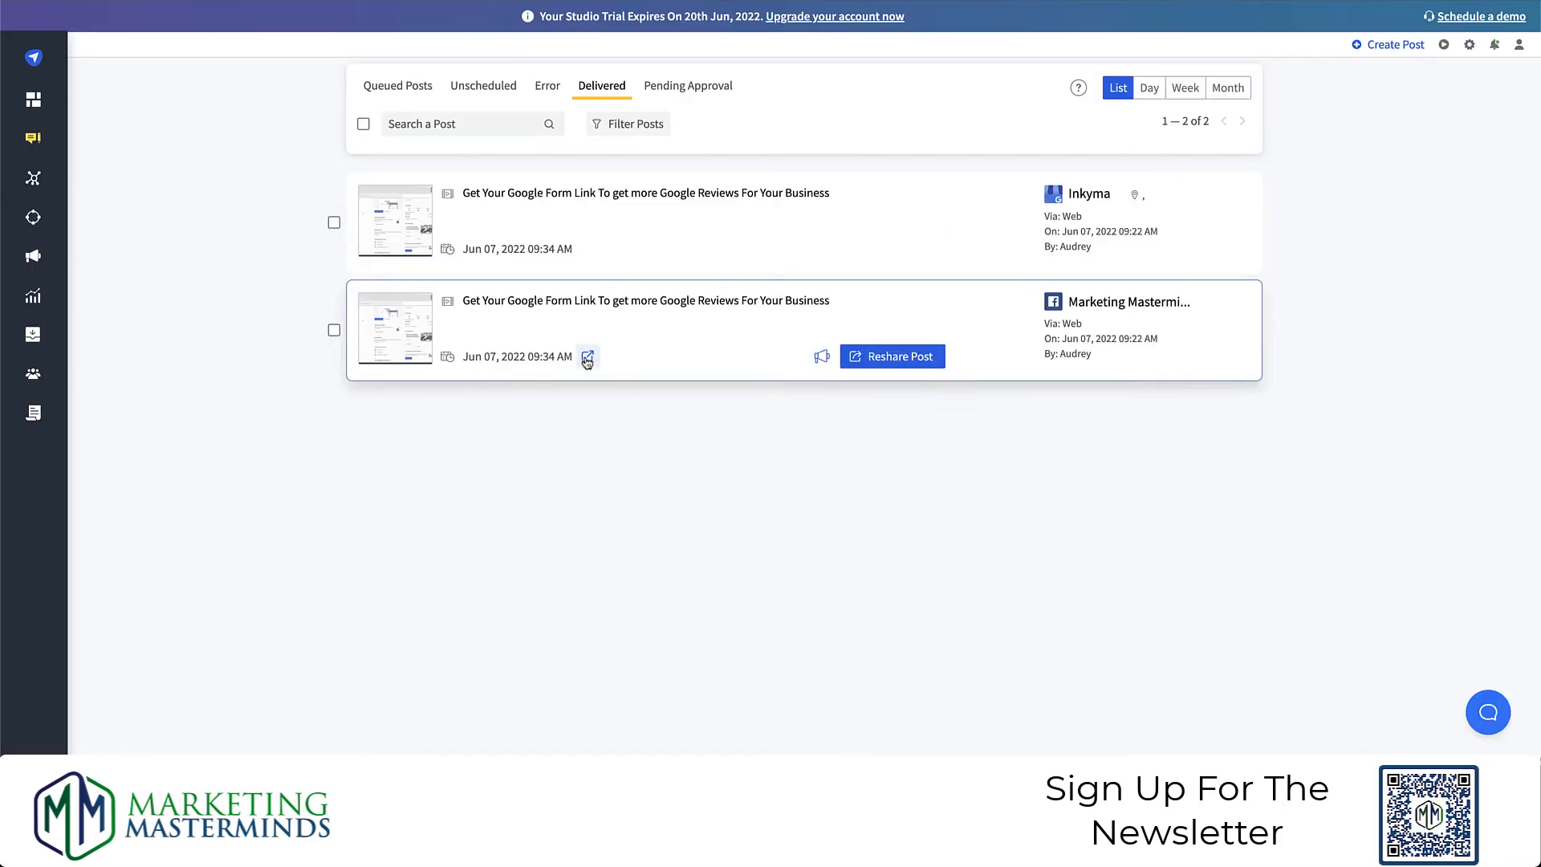
click(587, 358)
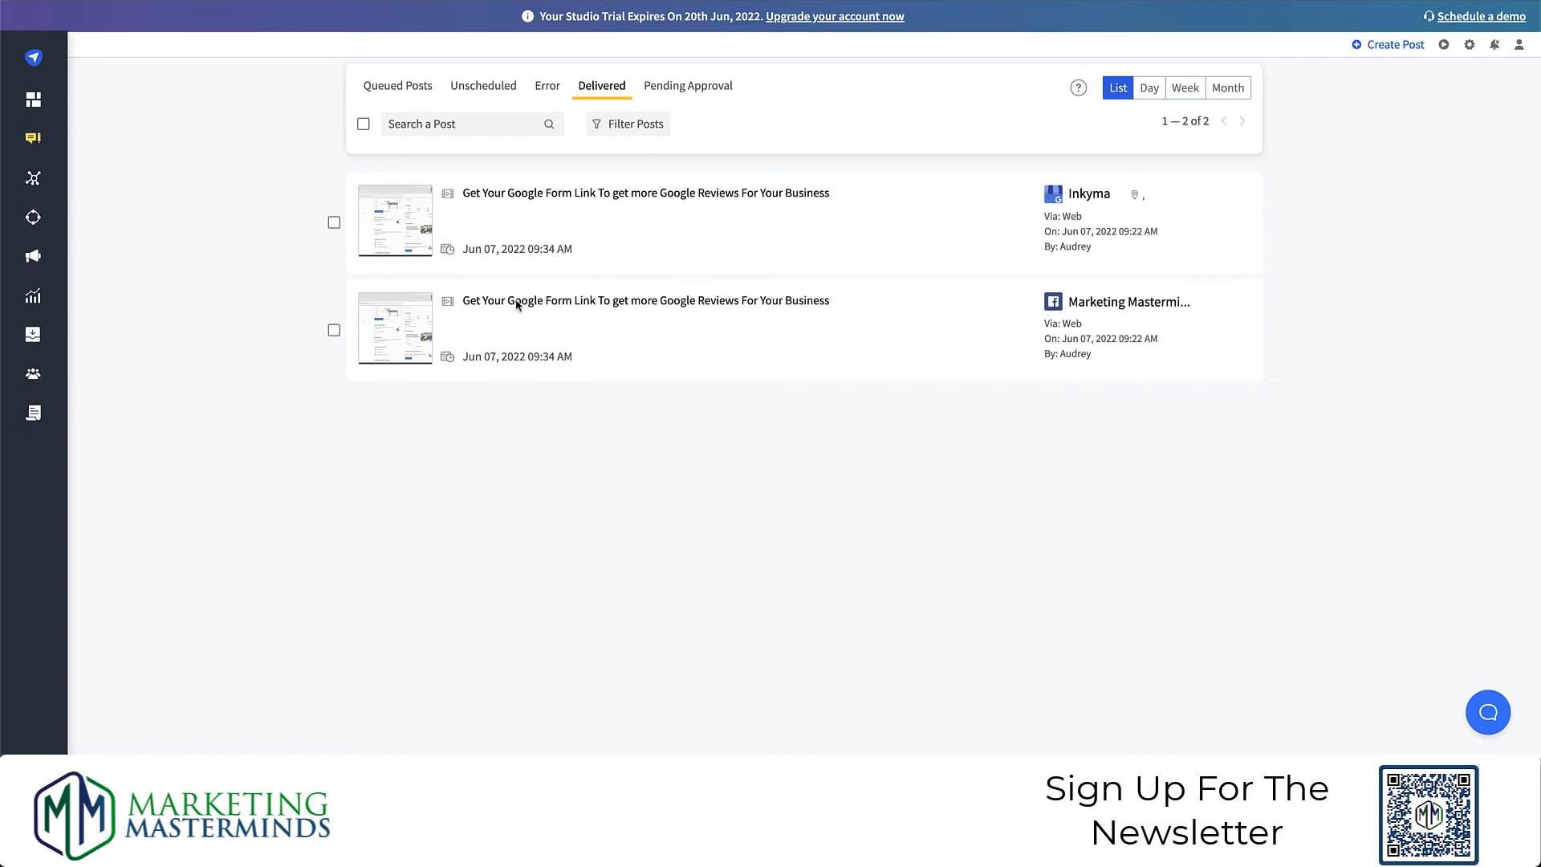
- Check the posts pending approval and open the Google My Business analytics
click(686, 90)
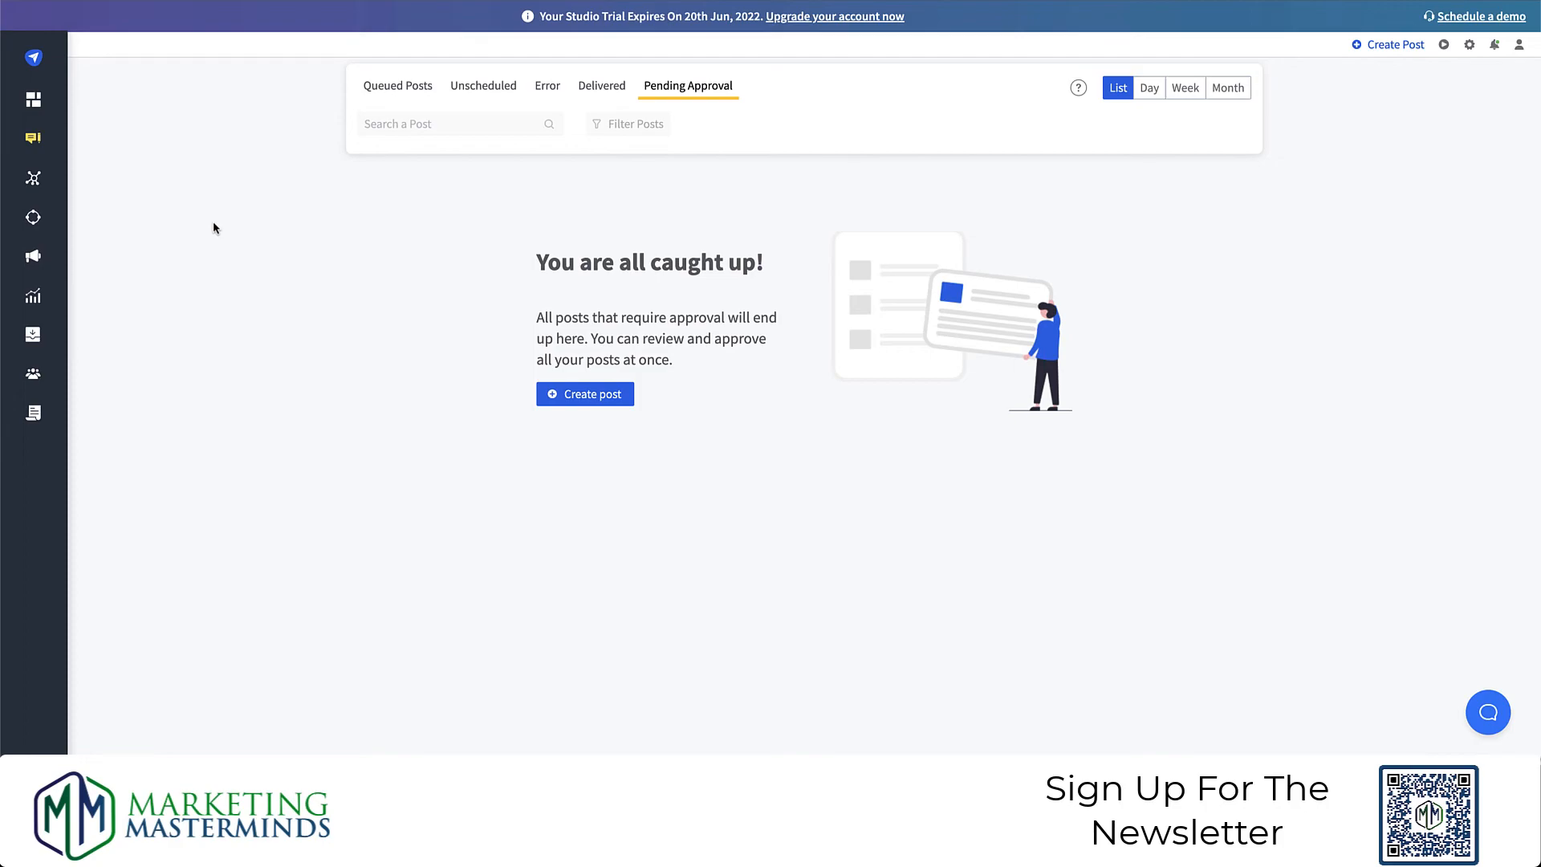
mouse_move(58, 338)
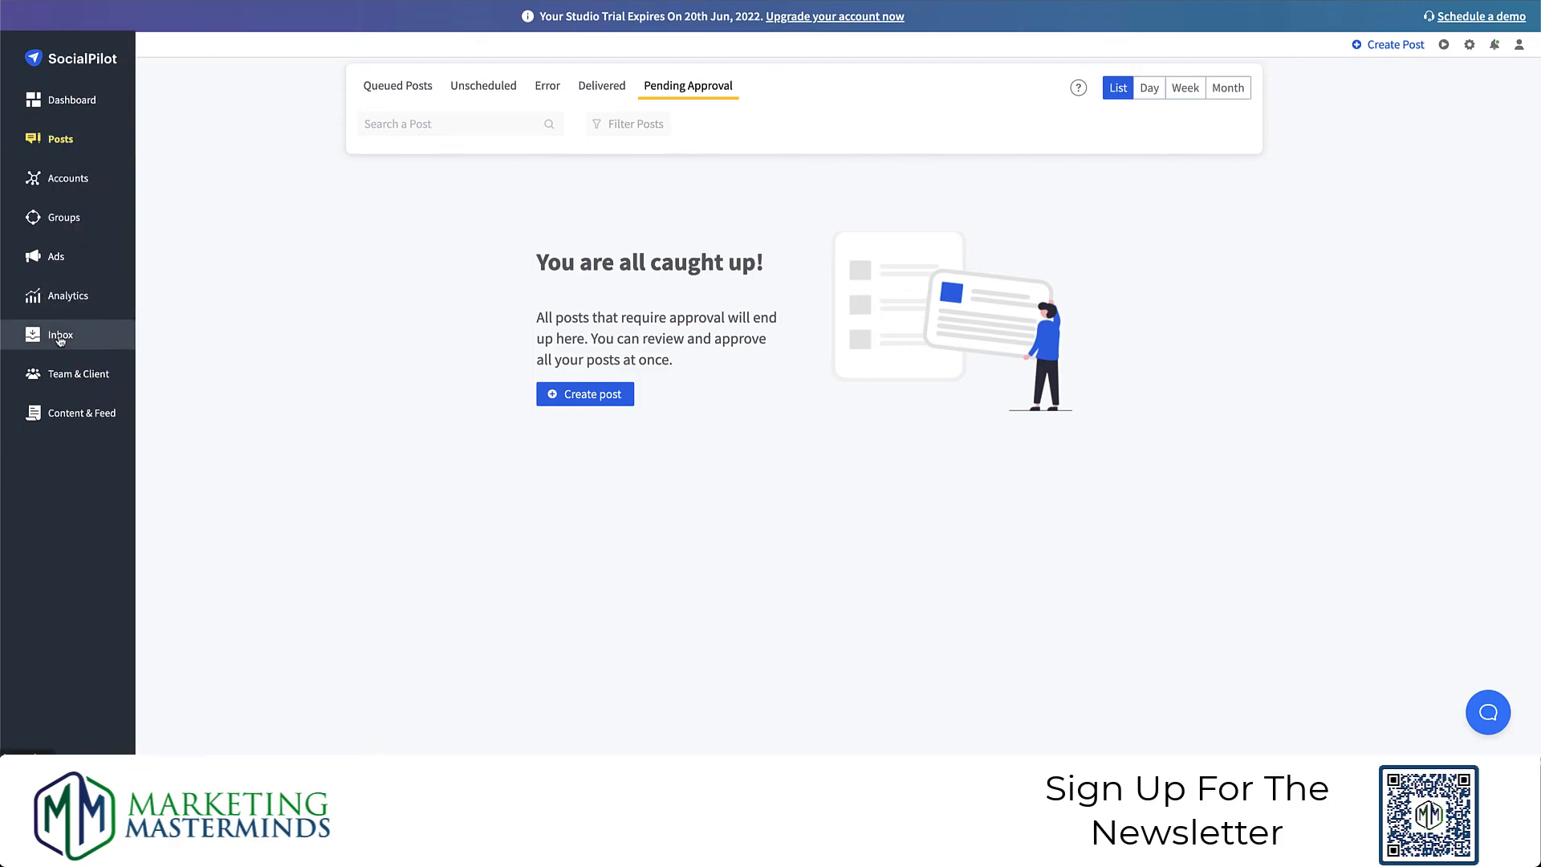
mouse_move(63, 312)
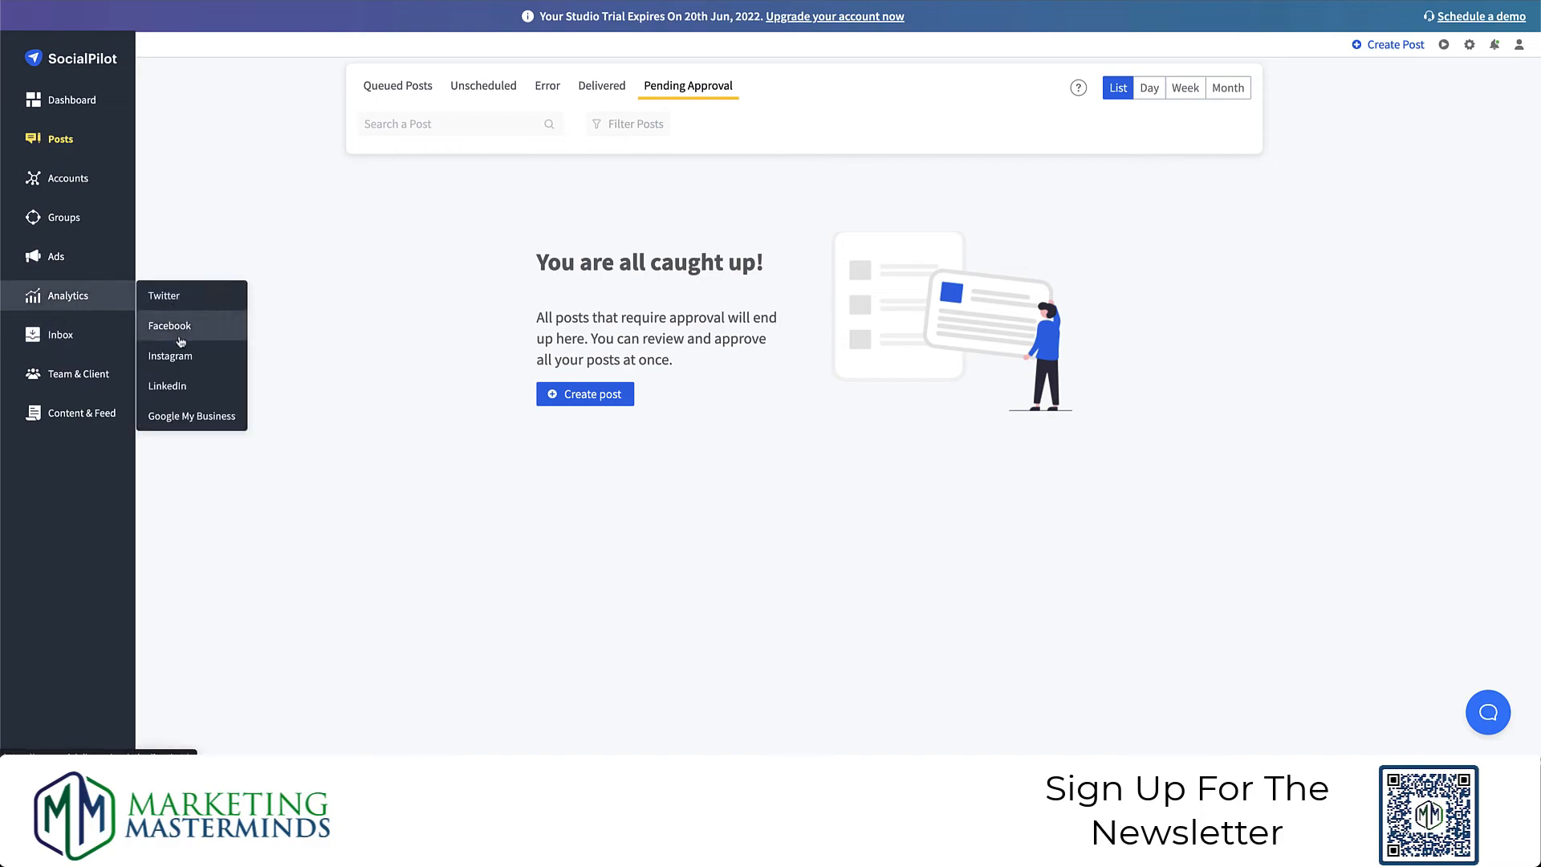
click(197, 428)
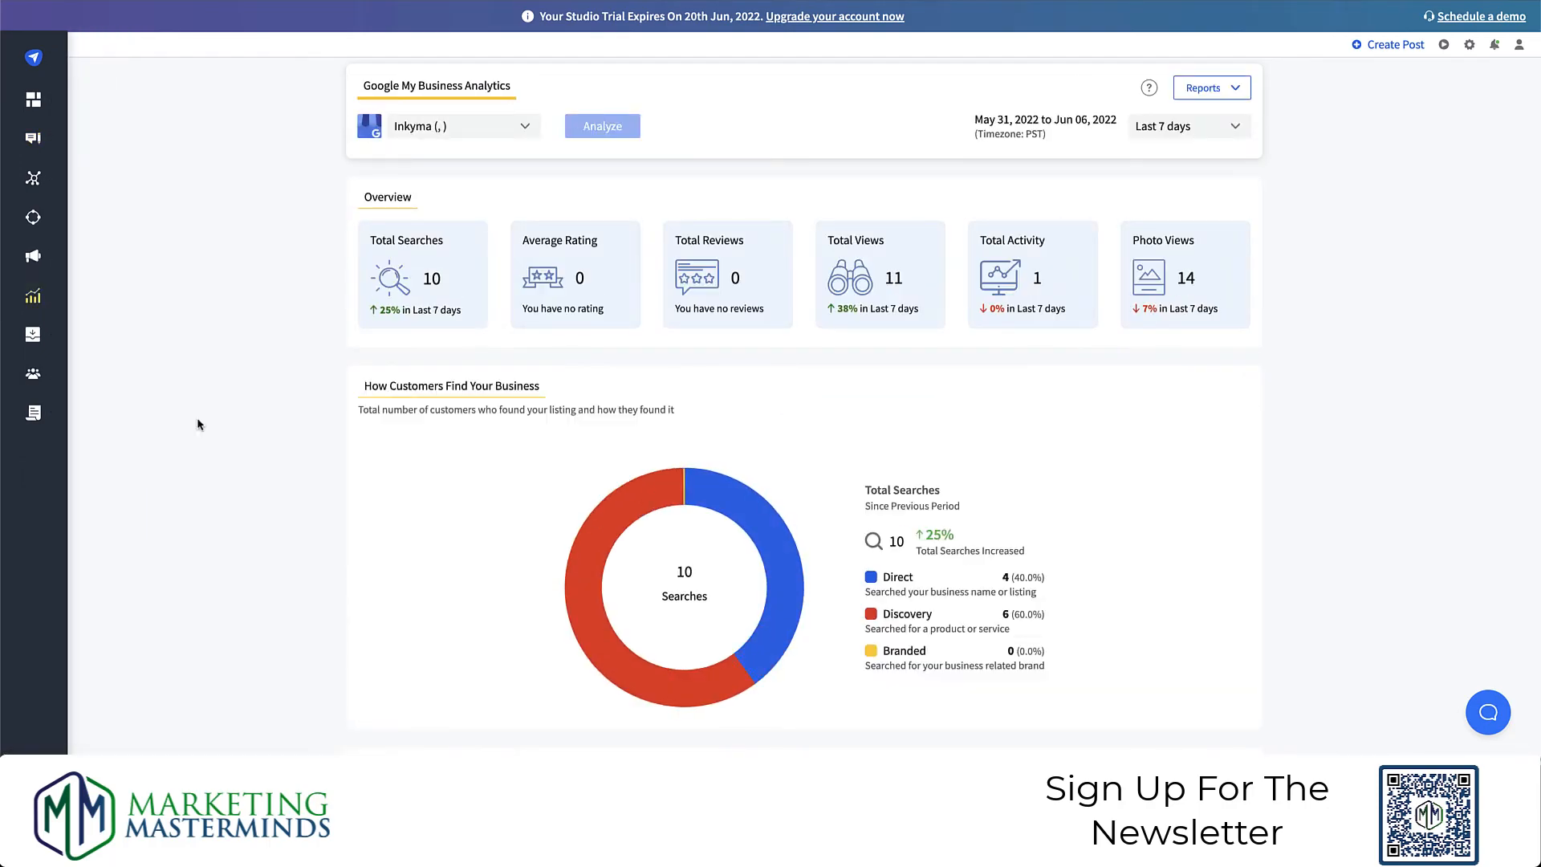
- Set the Google My Business analytics period for Inkyma to the last 3 months
click(1223, 136)
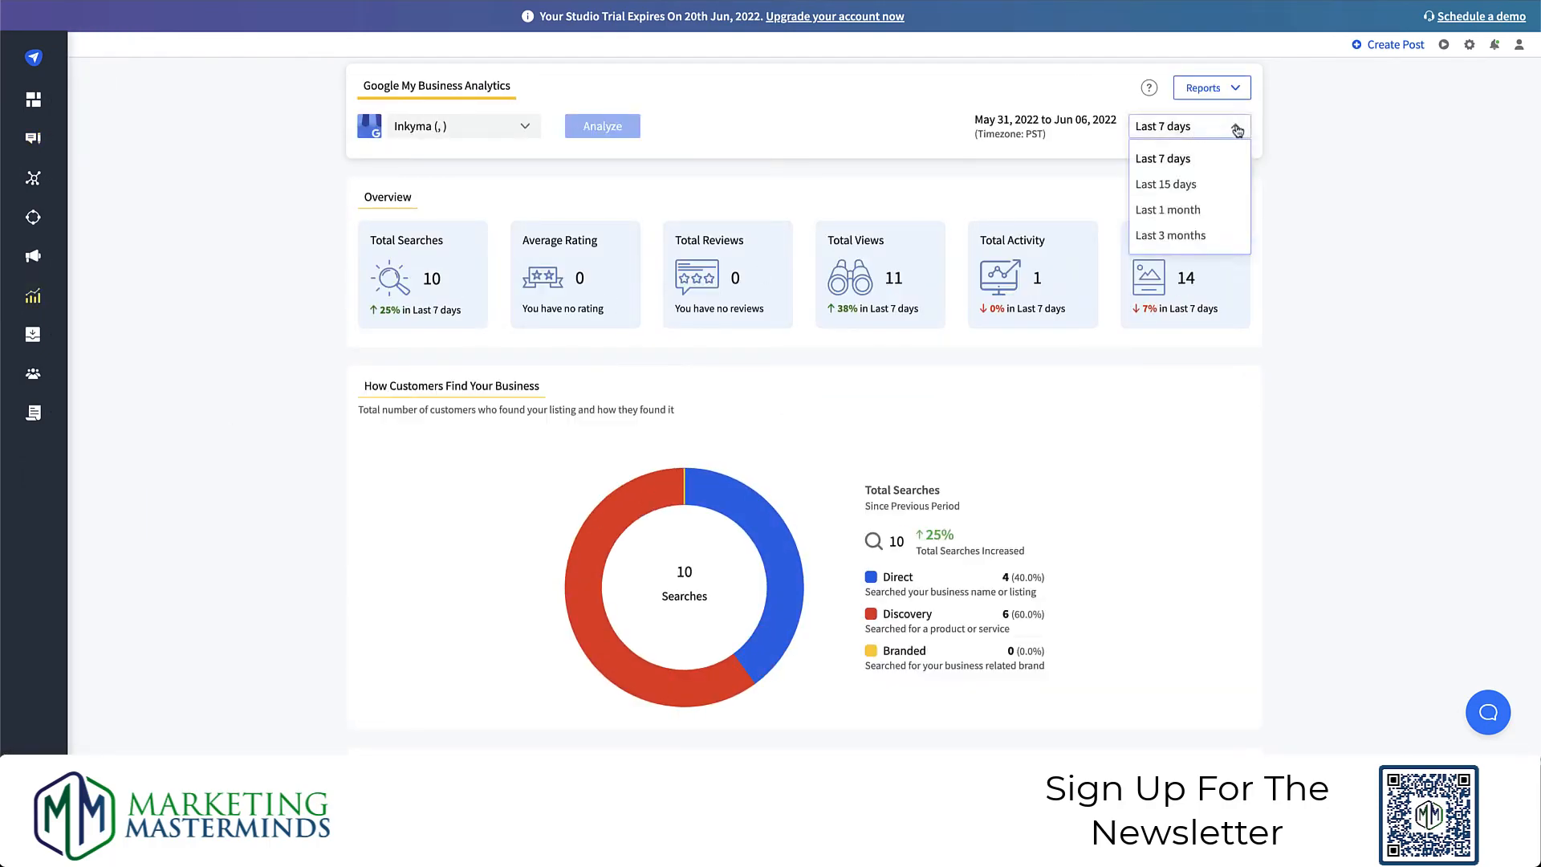
click(1193, 242)
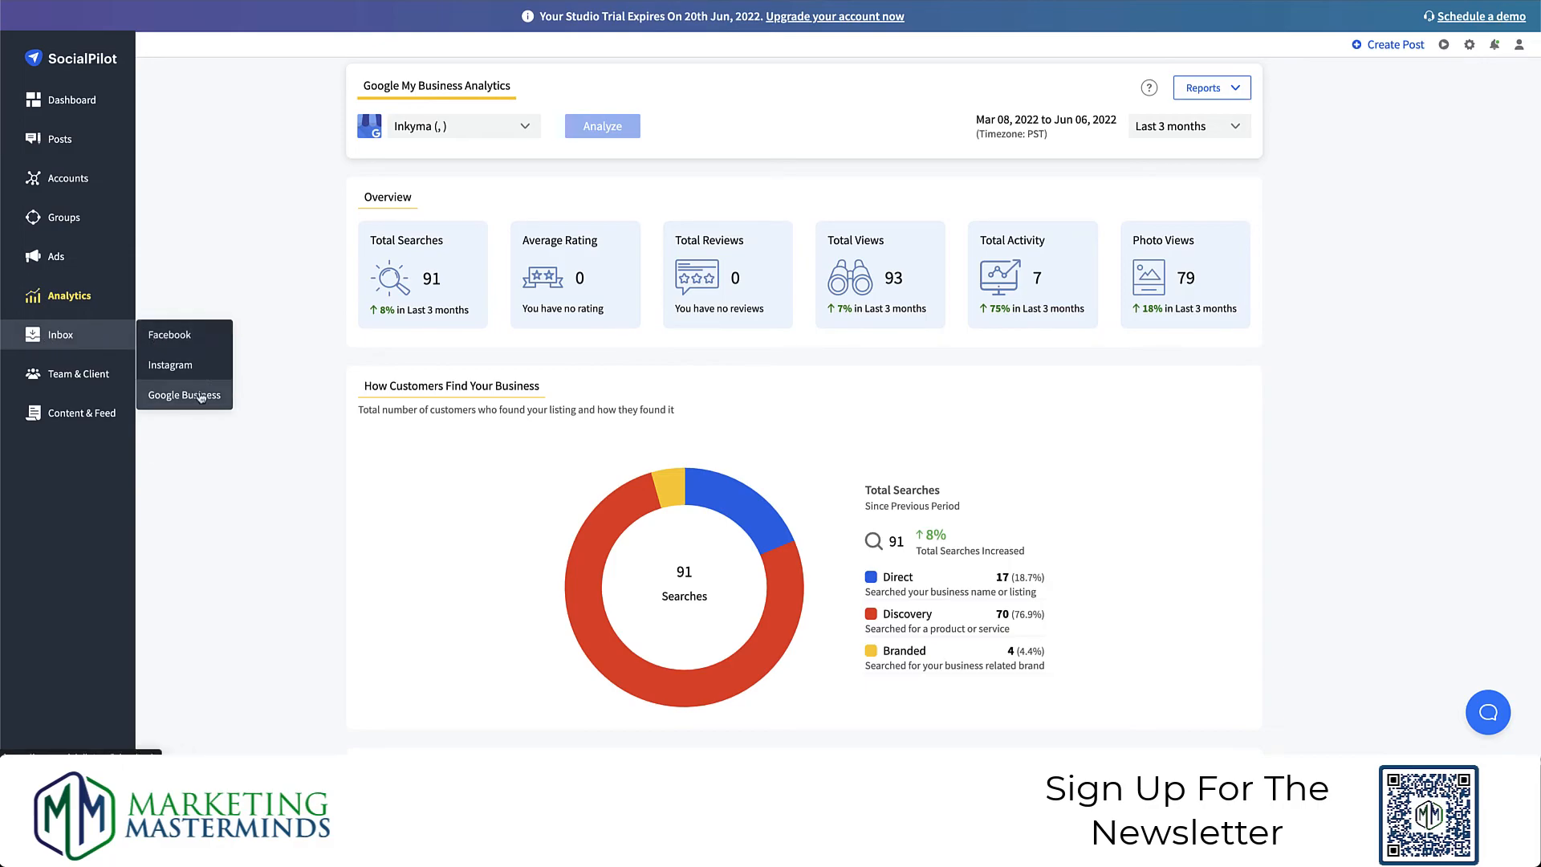
- View the social inbox for the Google Business profile, dismissing its tips, and for the Facebook page
click(200, 396)
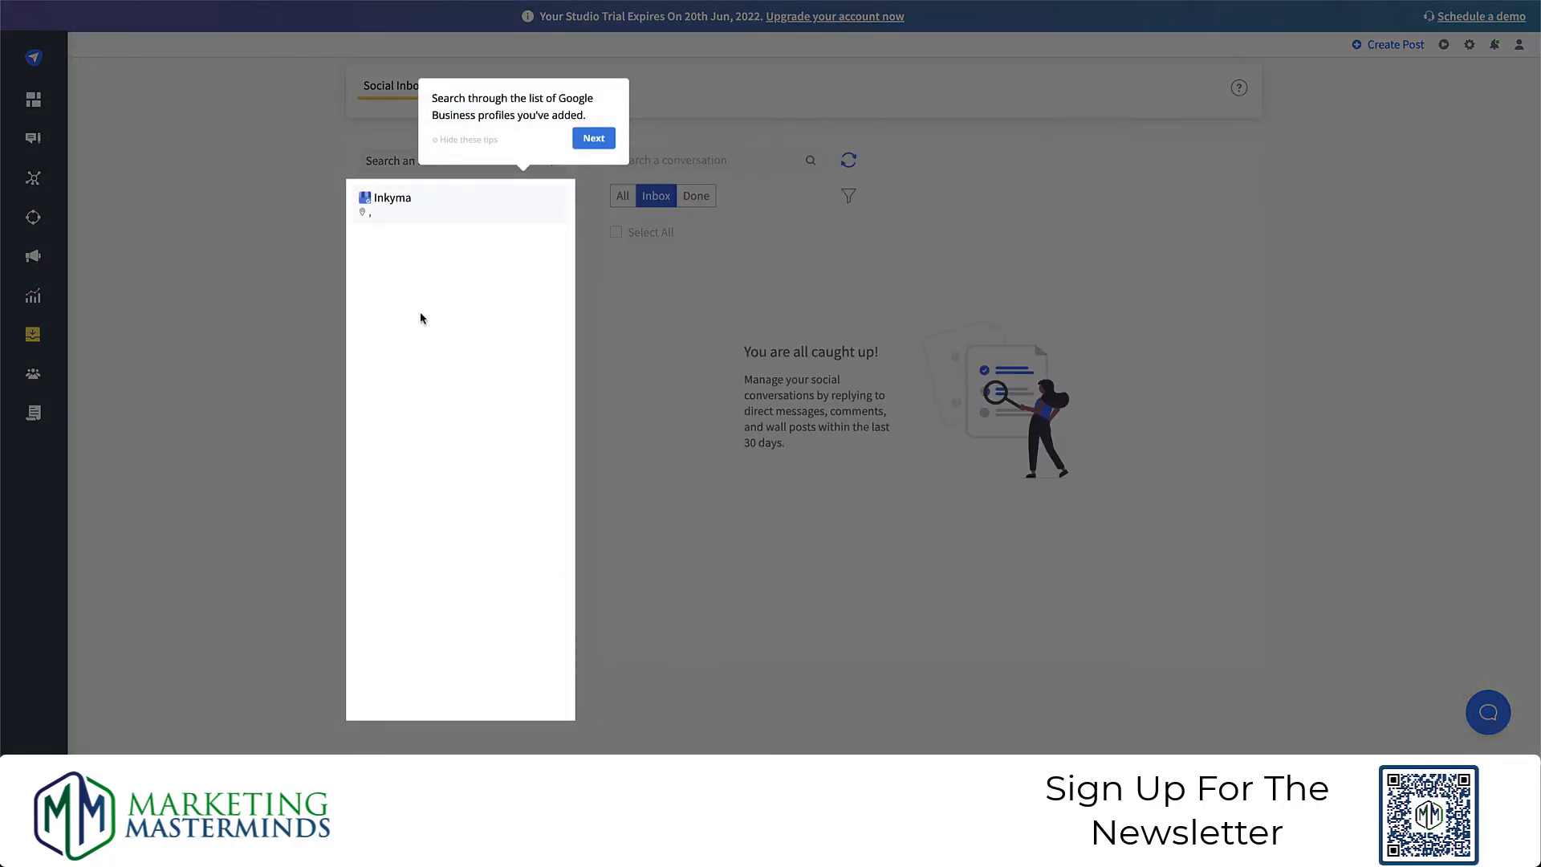
click(587, 138)
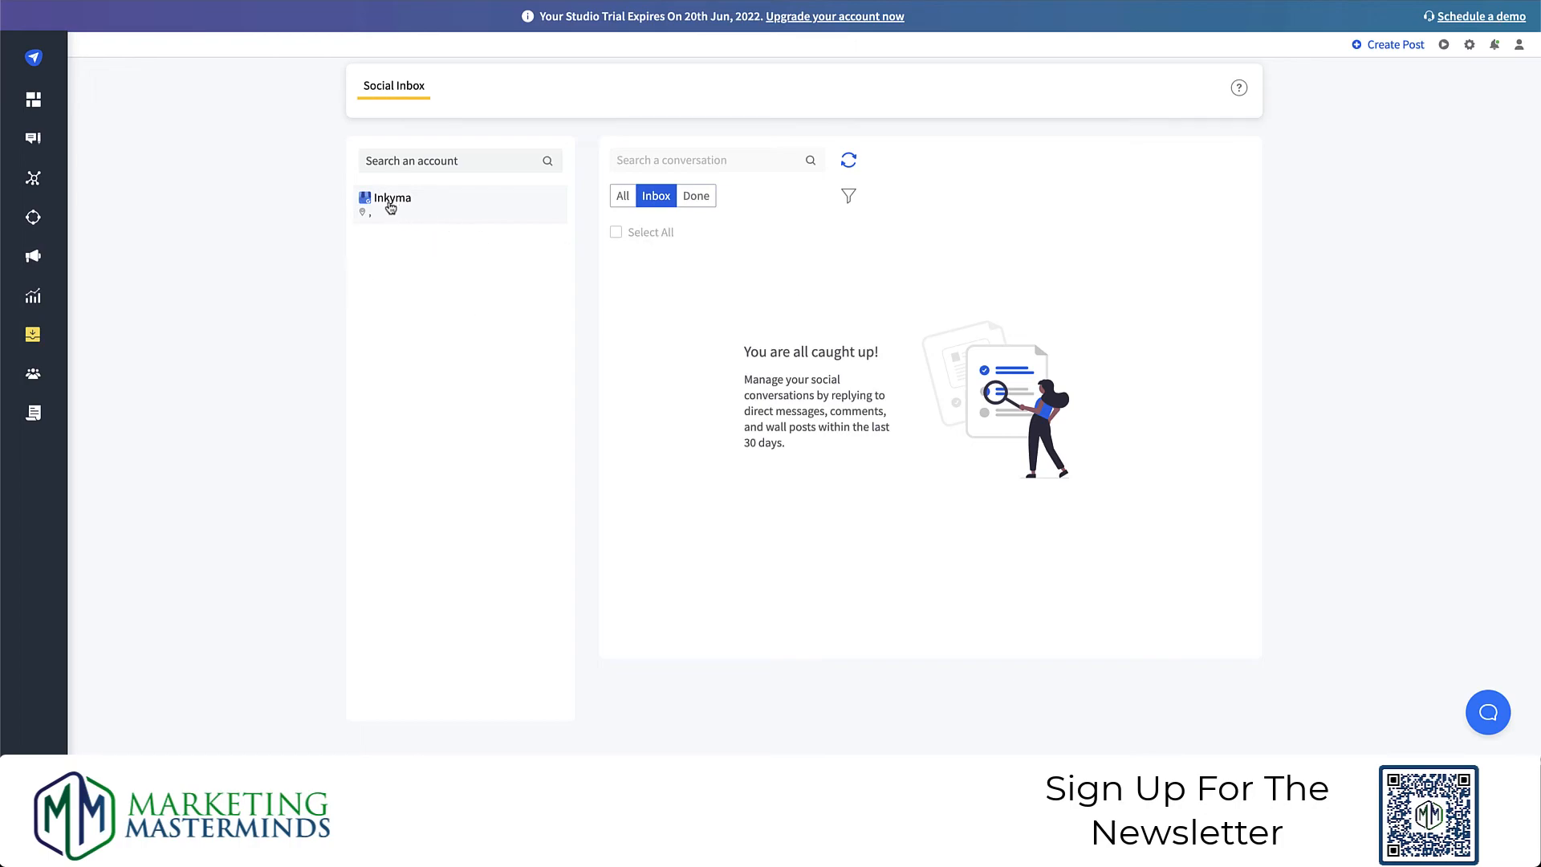
mouse_move(96, 335)
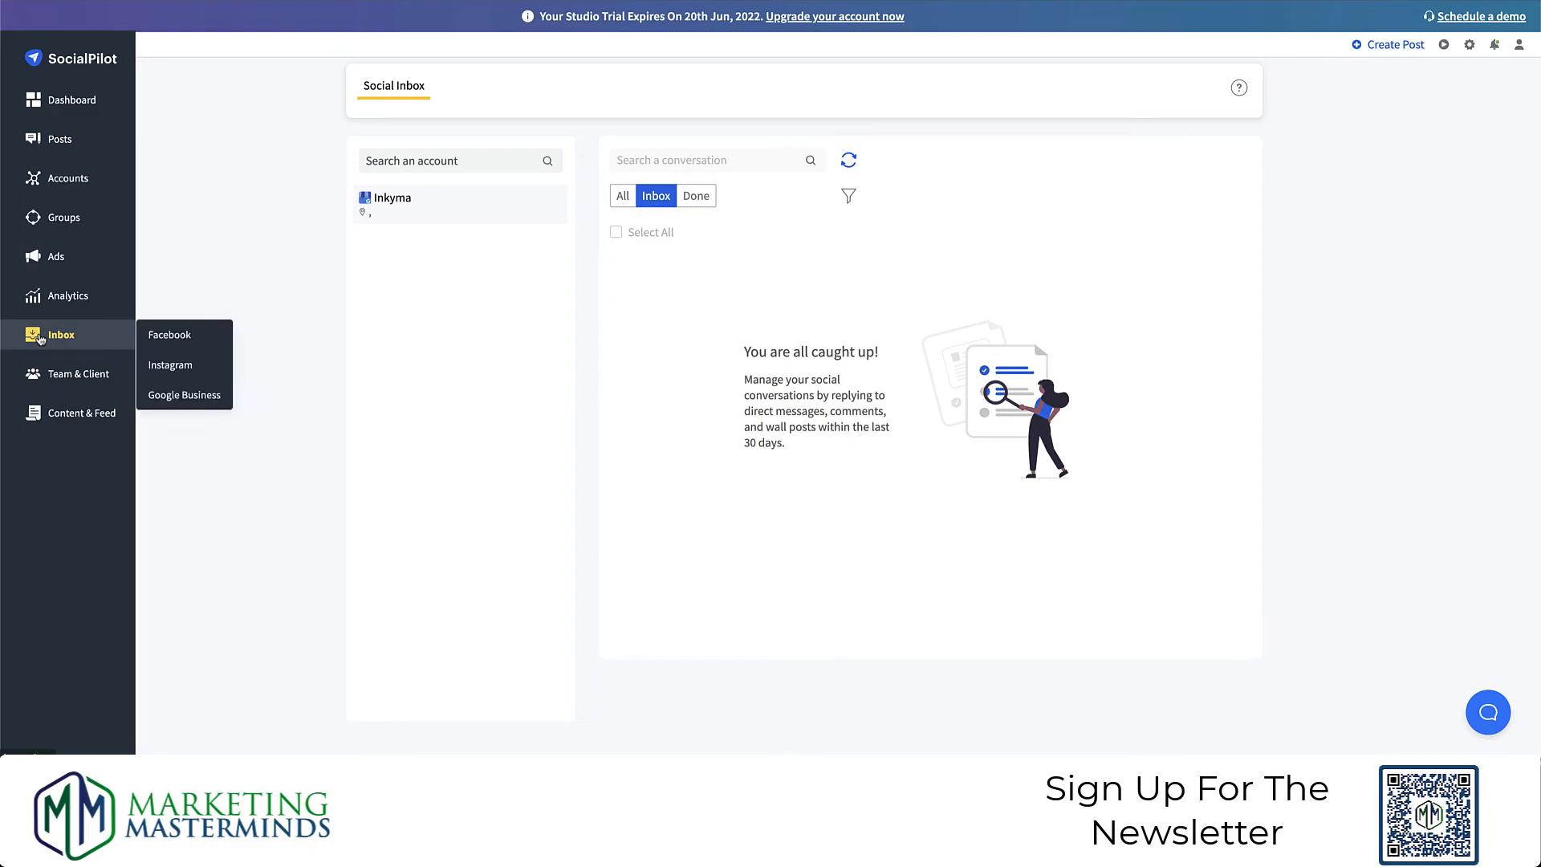
click(170, 337)
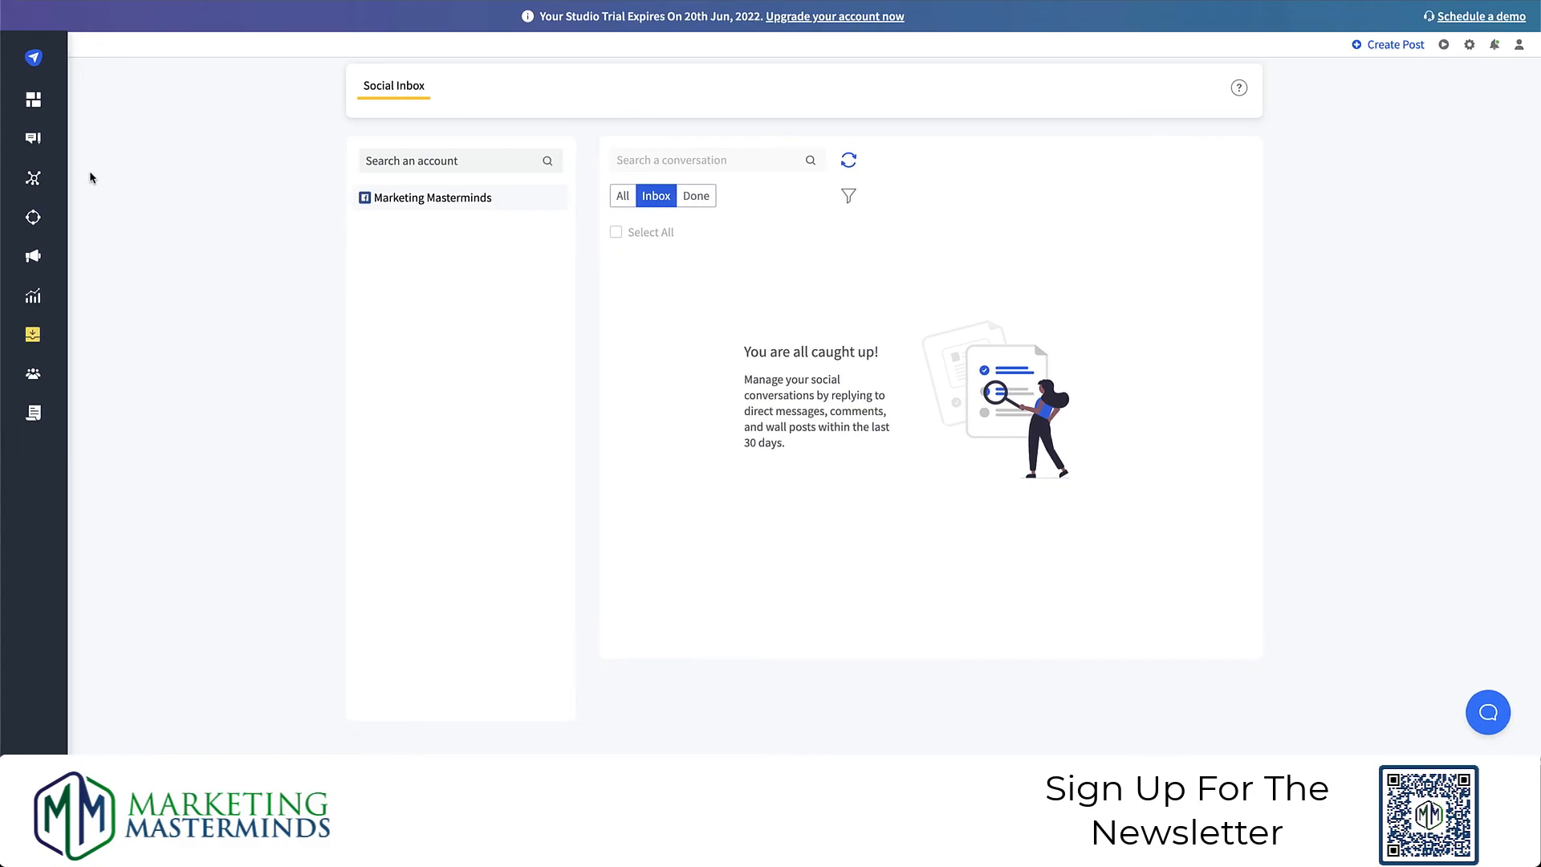
- Open the June 2022 post calendar and view the details of the Marketing Masterminds Facebook post on June 7
mouse_move(45, 142)
click(170, 202)
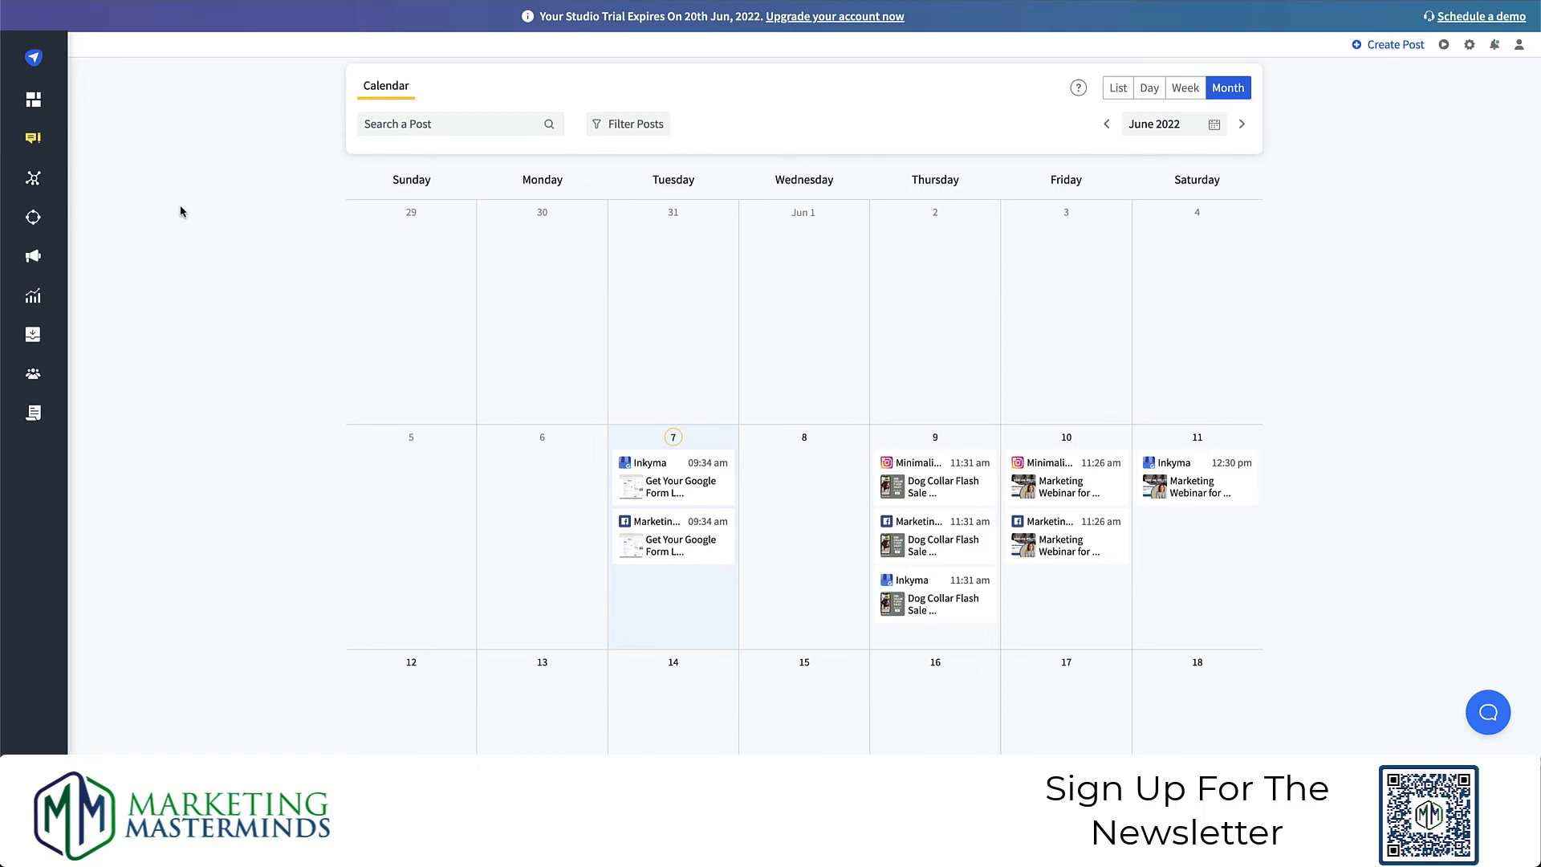
scroll(228, 264, down, 3)
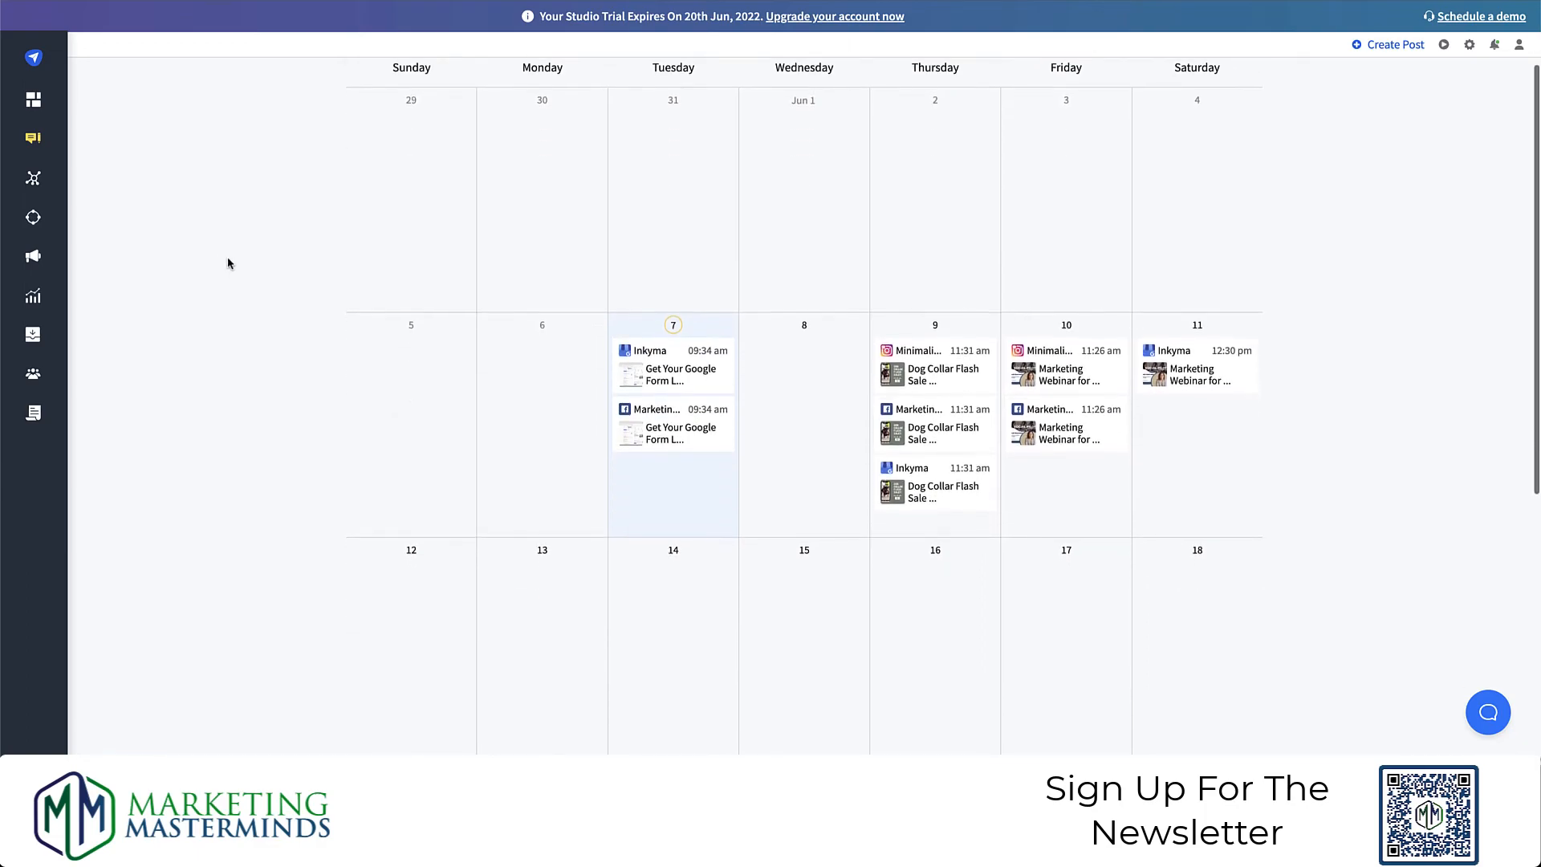
click(656, 437)
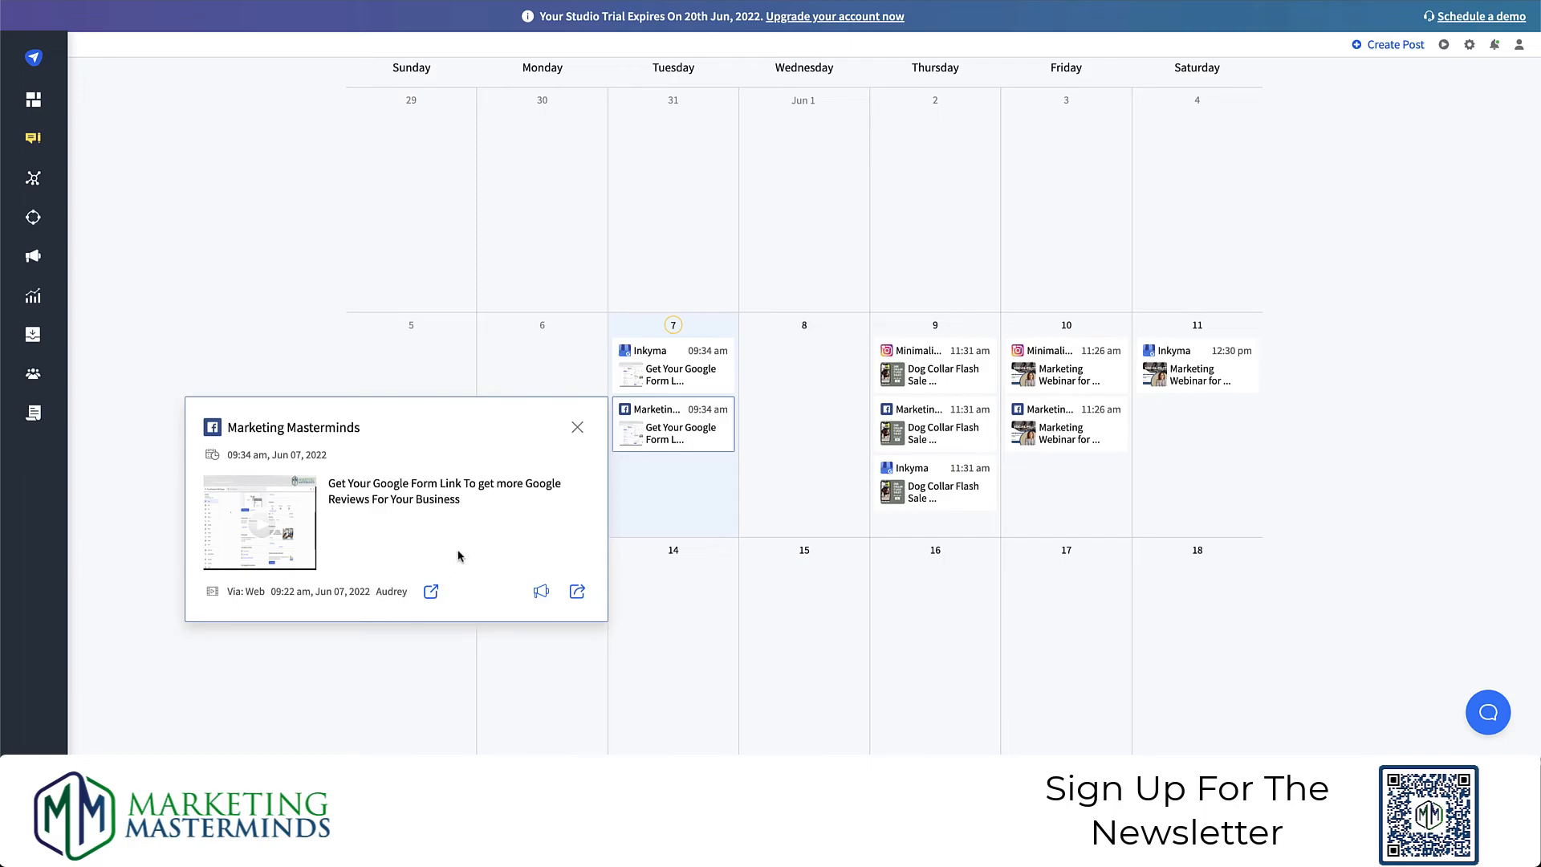
click(577, 427)
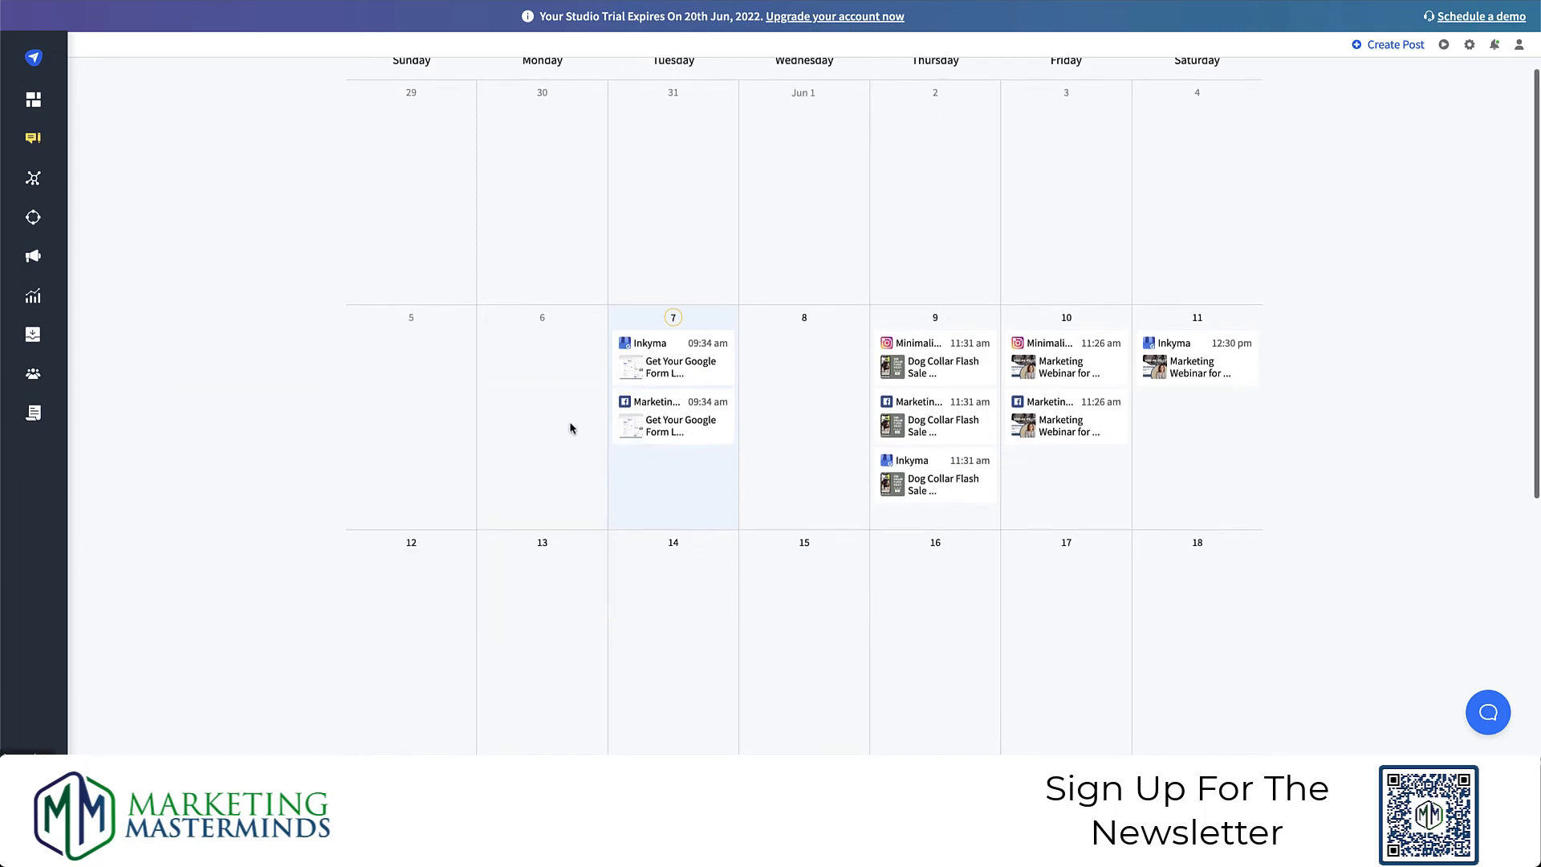